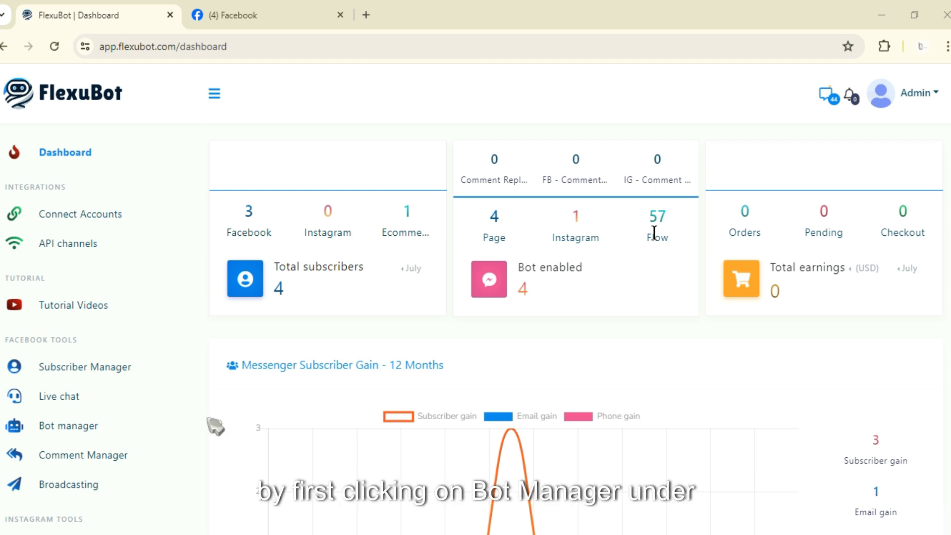
Step: Open the Facebook Bot manager and create a new bot reply flow for the FlexuBot page
{"action": "left_click", "coordinate": [106, 428]}
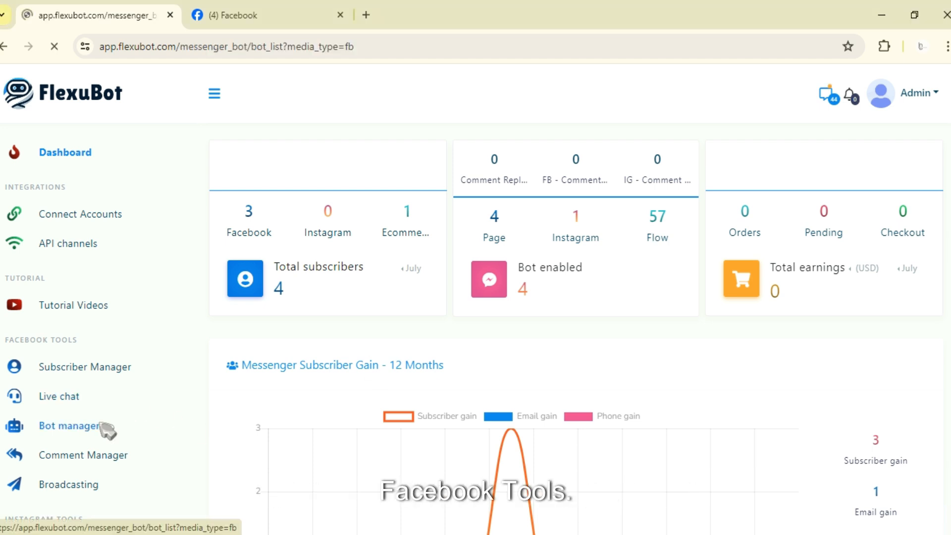
{"action": "scroll", "coordinate": [123, 462], "scroll_direction": "down", "scroll_amount": 1}
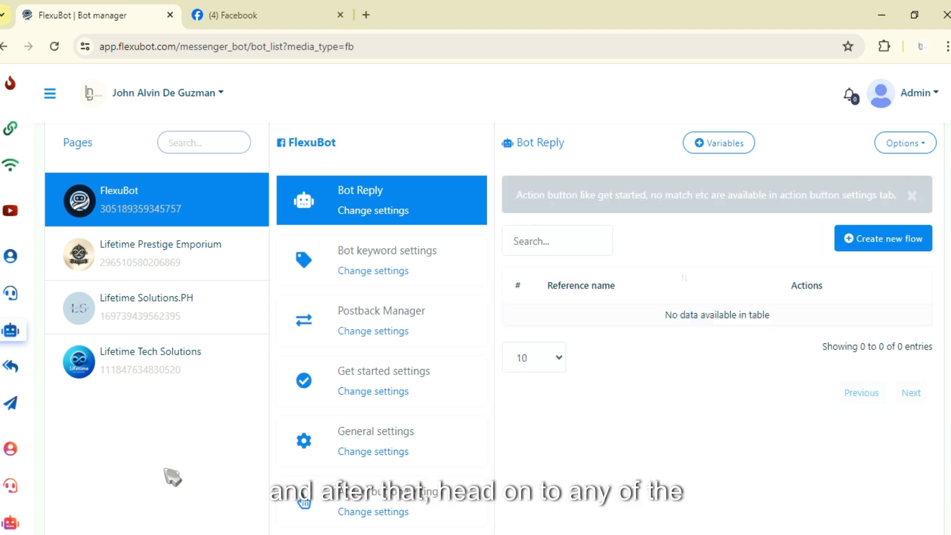
{"action": "scroll", "coordinate": [373, 282], "scroll_direction": "down", "scroll_amount": 4}
{"action": "scroll", "coordinate": [344, 388], "scroll_direction": "up", "scroll_amount": 3}
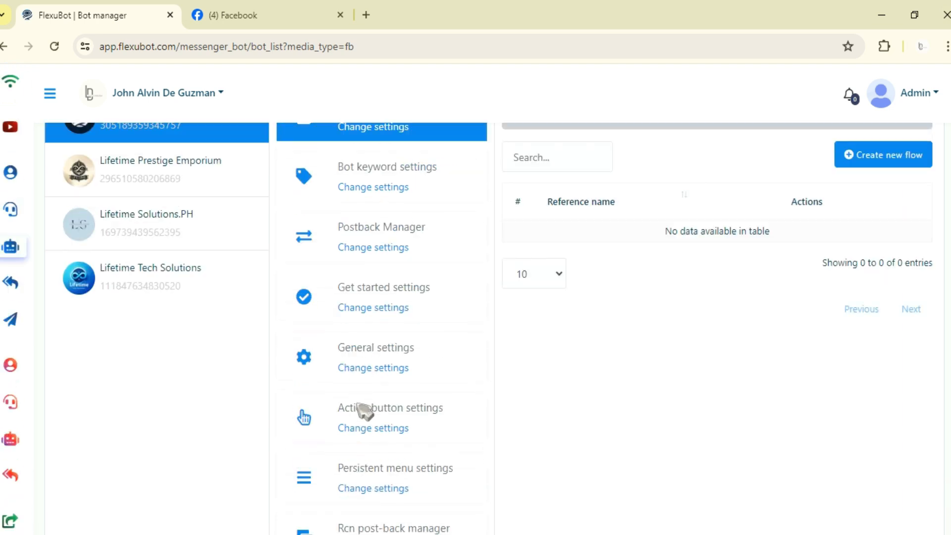
{"action": "scroll", "coordinate": [364, 414], "scroll_direction": "up", "scroll_amount": 3}
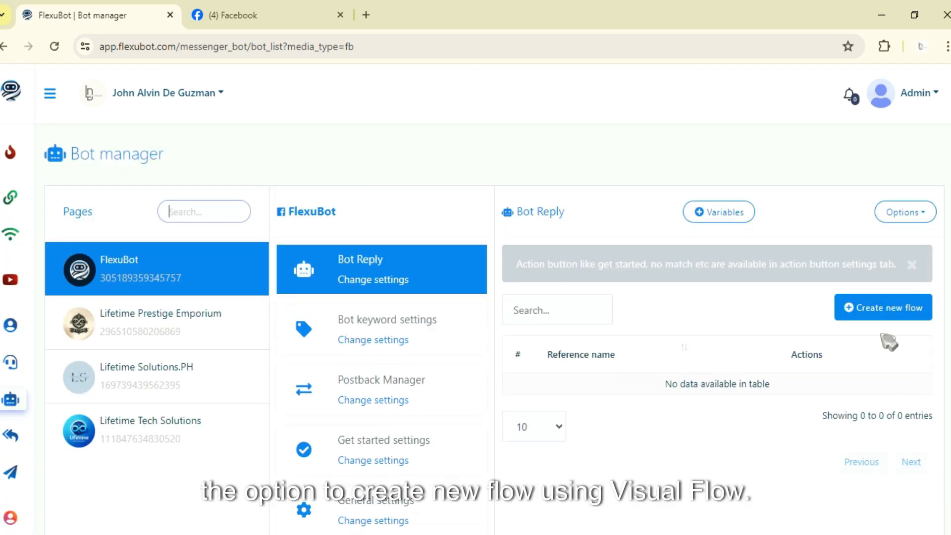
{"action": "left_click", "coordinate": [893, 317]}
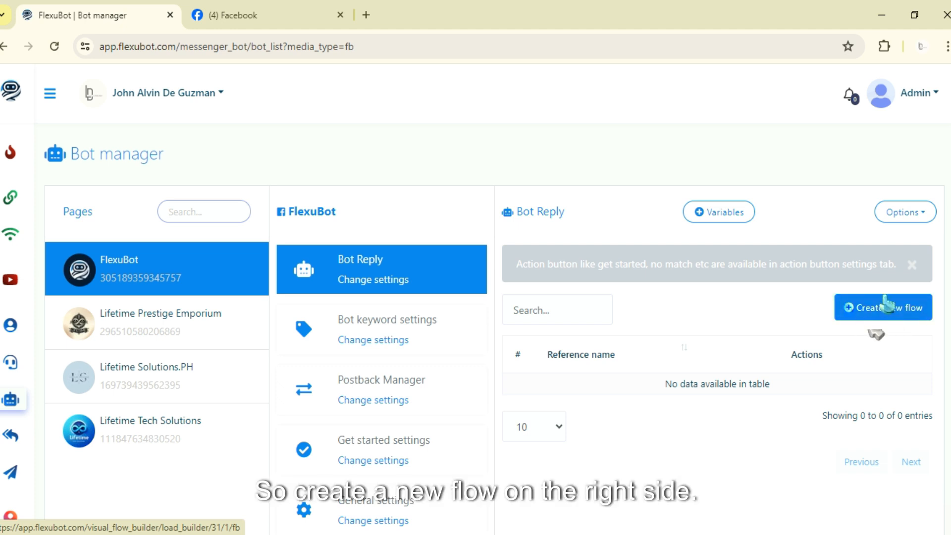
{"action": "left_click", "coordinate": [882, 317]}
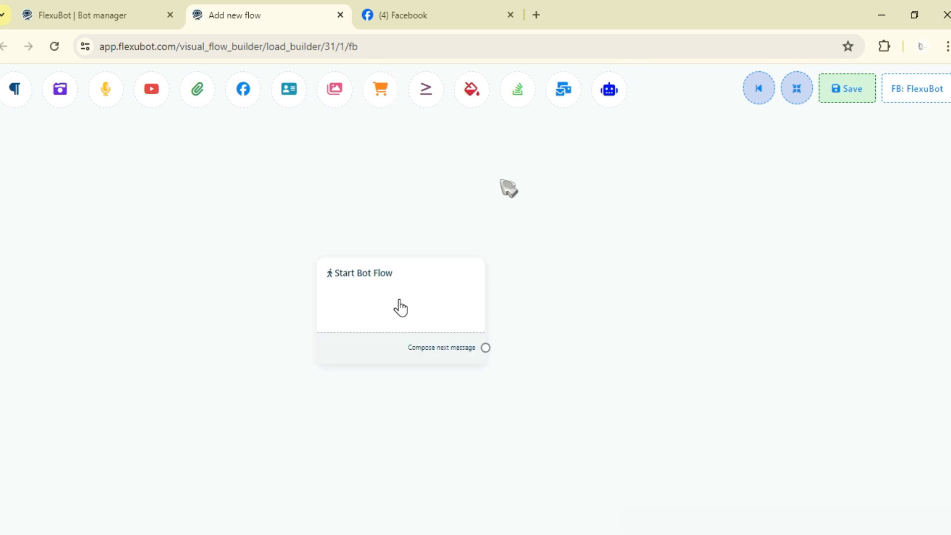
{"action": "left_click_drag", "start_coordinate": [401, 307], "coordinate": [467, 251]}
{"action": "scroll", "coordinate": [467, 252], "scroll_direction": "up", "scroll_amount": 3}
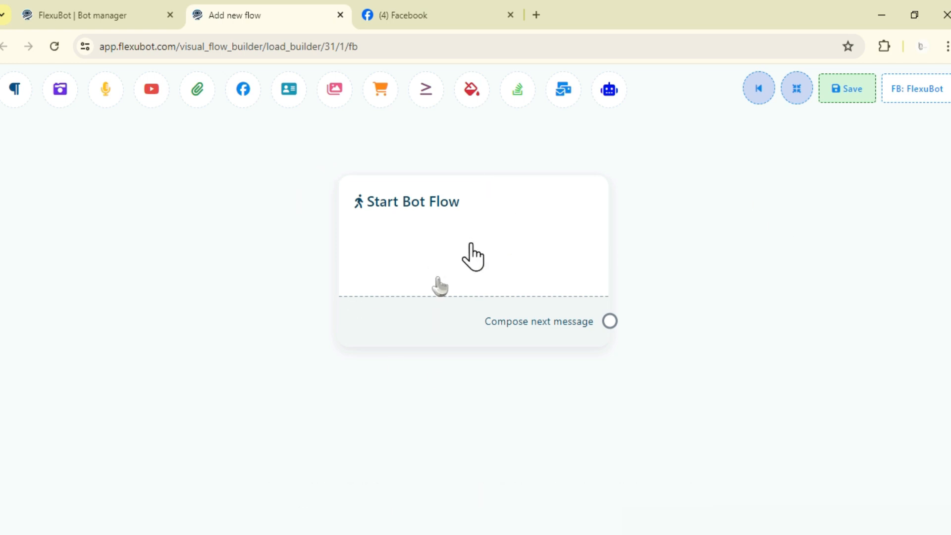
{"action": "left_click_drag", "start_coordinate": [671, 251], "coordinate": [681, 308]}
{"action": "scroll", "coordinate": [681, 309], "scroll_direction": "down", "scroll_amount": 4}
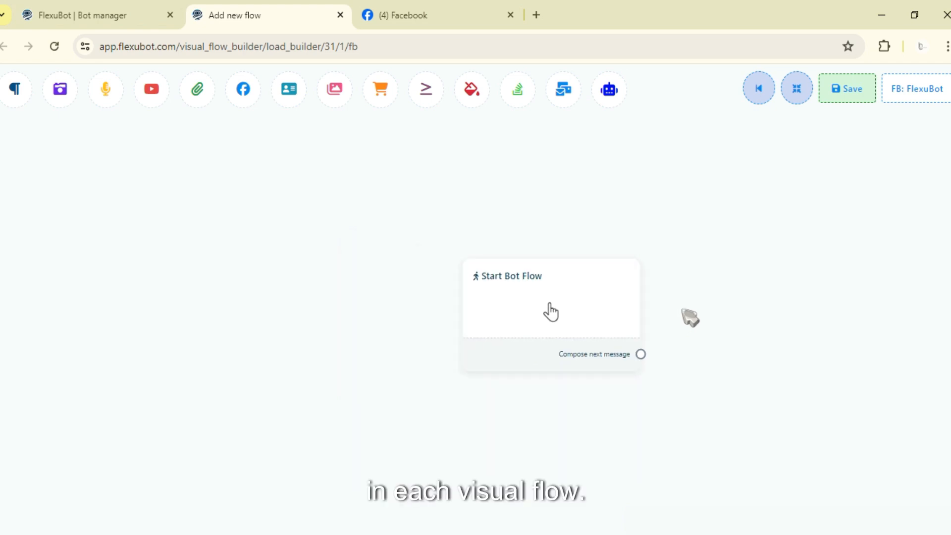
{"action": "left_click_drag", "start_coordinate": [551, 312], "coordinate": [521, 289]}
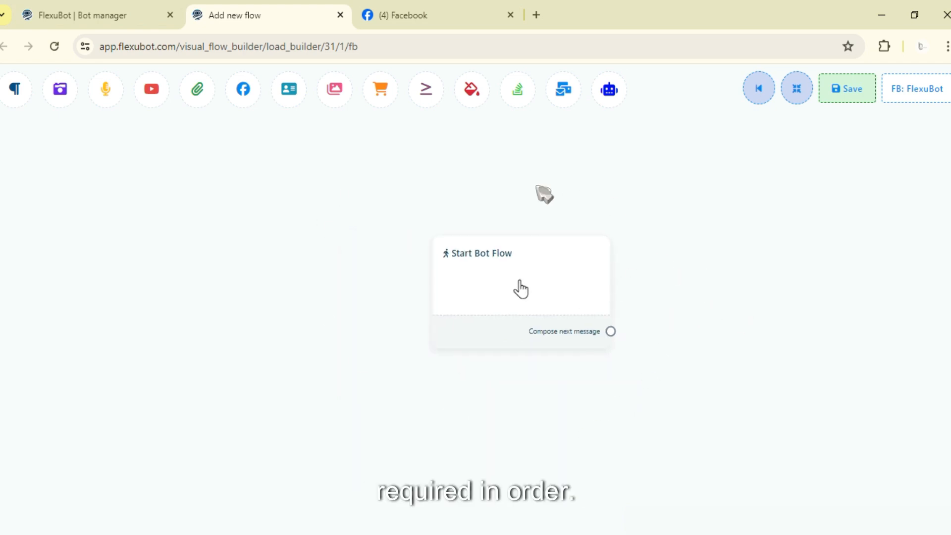
{"action": "left_click_drag", "start_coordinate": [520, 290], "coordinate": [478, 272]}
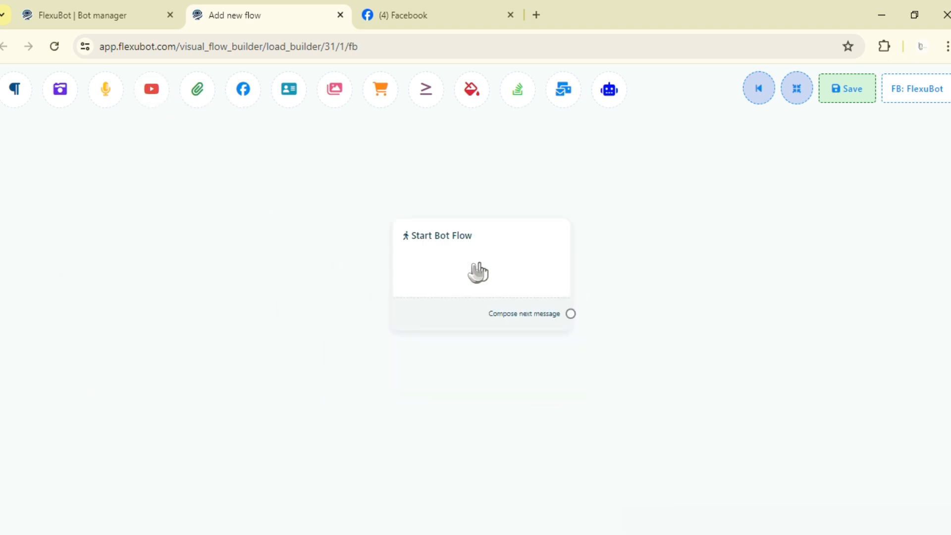
Step: Open the Start Bot Flow block's reference settings and enter "Order Cake" as the keyword that triggers the bot
{"action": "left_click", "coordinate": [478, 271]}
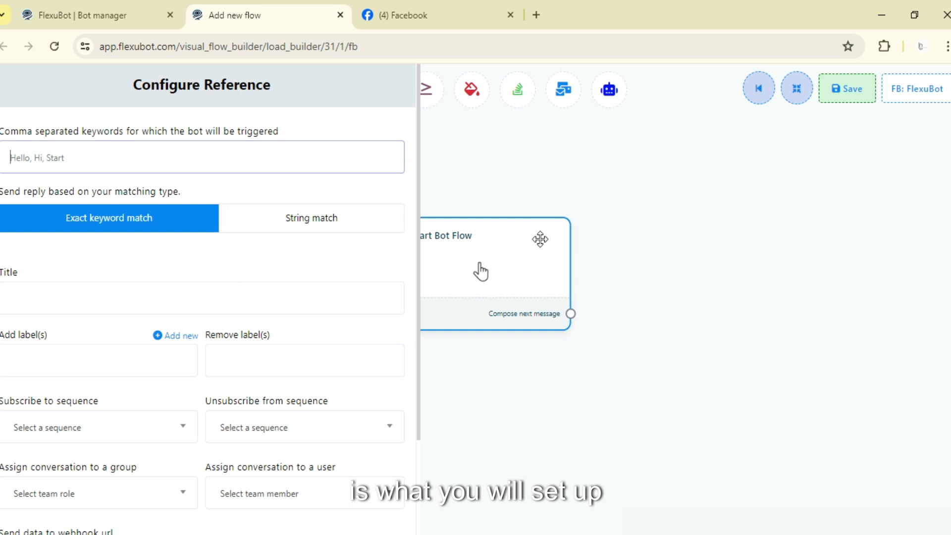
{"action": "left_click_drag", "start_coordinate": [480, 272], "coordinate": [448, 301]}
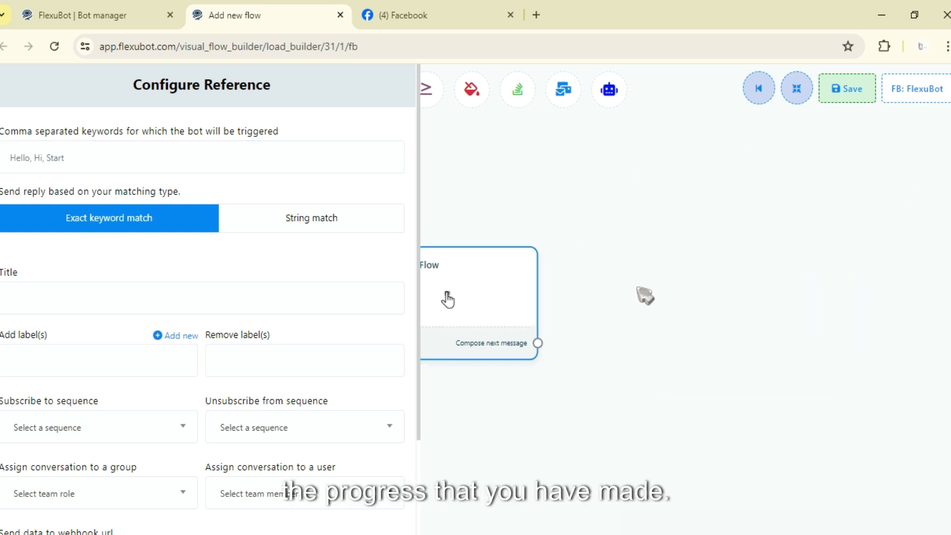
{"action": "left_click", "coordinate": [285, 171]}
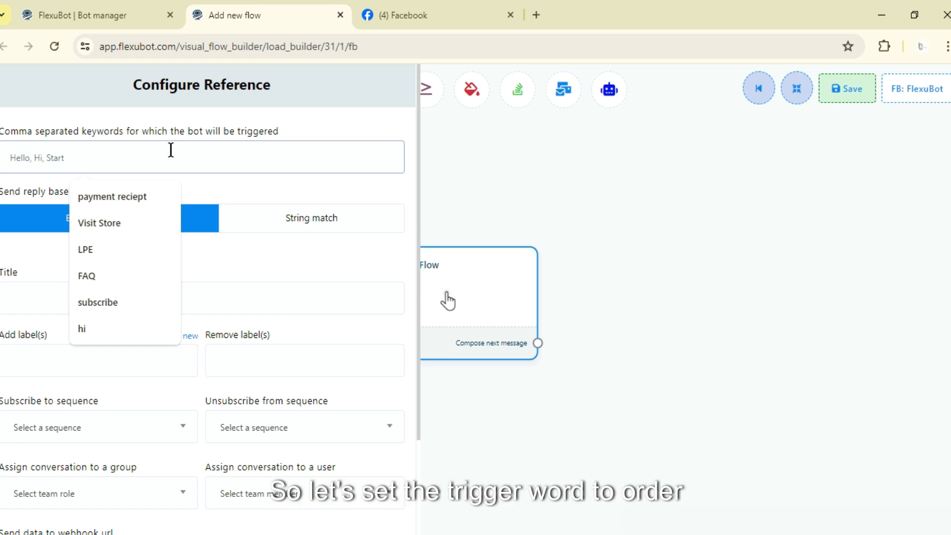
{"action": "type", "text": "Order Cake"}
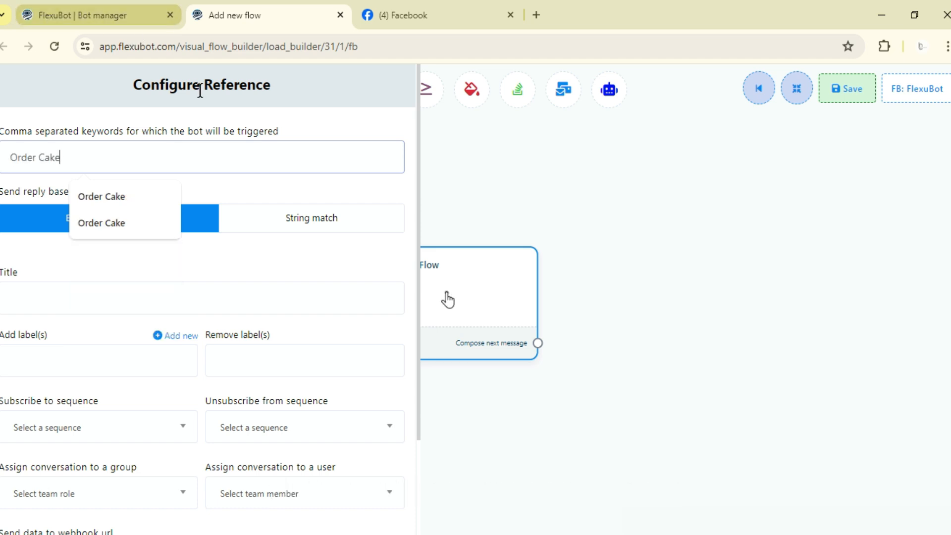
{"action": "left_click", "coordinate": [290, 115]}
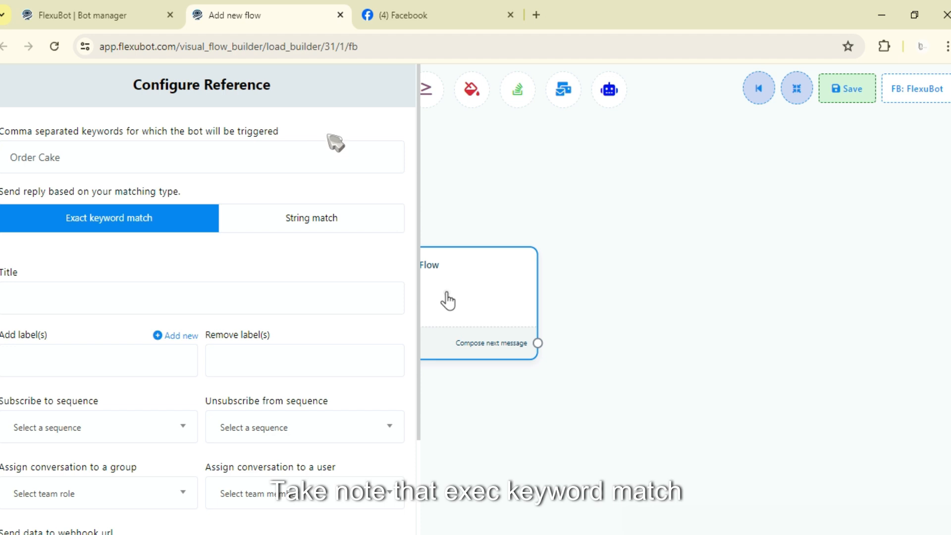
Step: Switch the matching type to String match and add the keyword variants "ORDER CAKE", "order cake" and "OrDer Cake"
{"action": "left_click", "coordinate": [125, 166]}
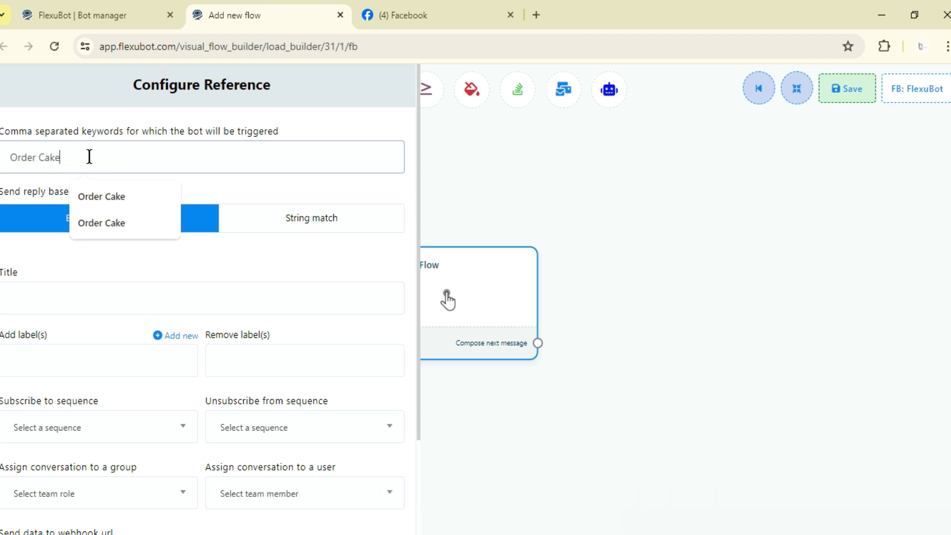
{"action": "left_click", "coordinate": [356, 223]}
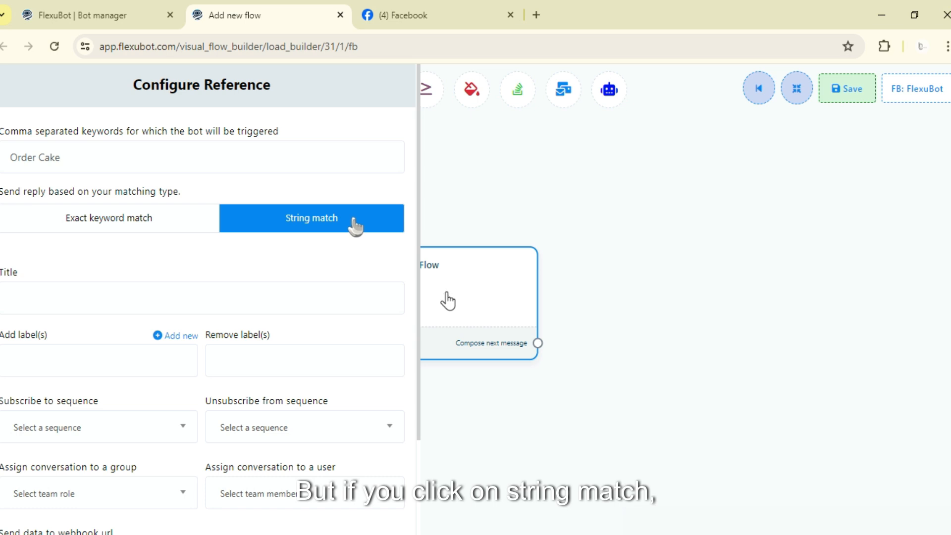
{"action": "left_click", "coordinate": [96, 162]}
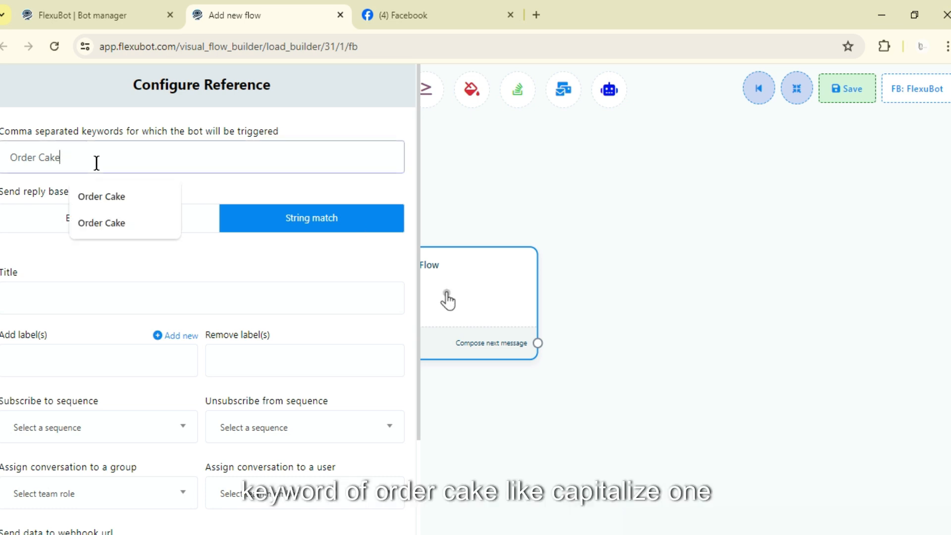
{"action": "left_click_drag", "start_coordinate": [94, 163], "coordinate": [10, 157]}
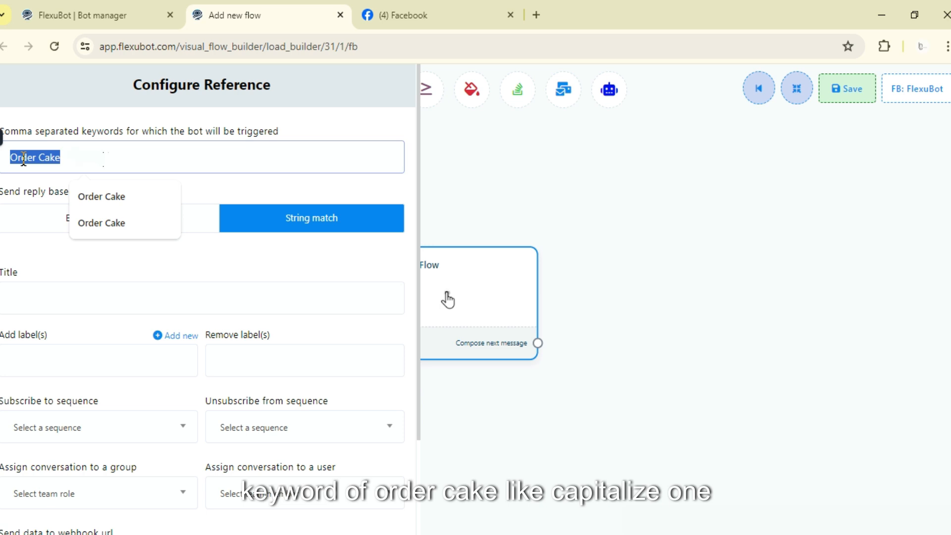
{"action": "left_click", "coordinate": [106, 159]}
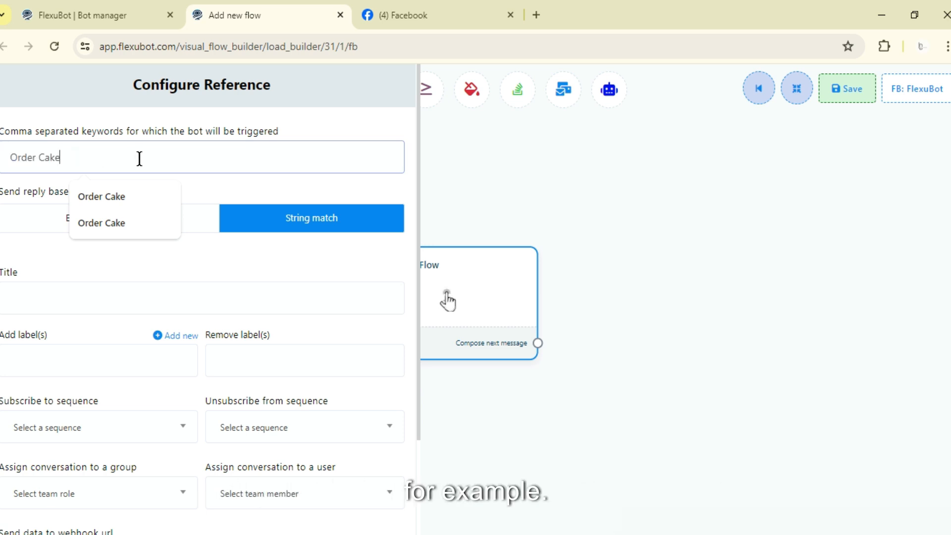
{"action": "type", "text": "ORDER CA"}
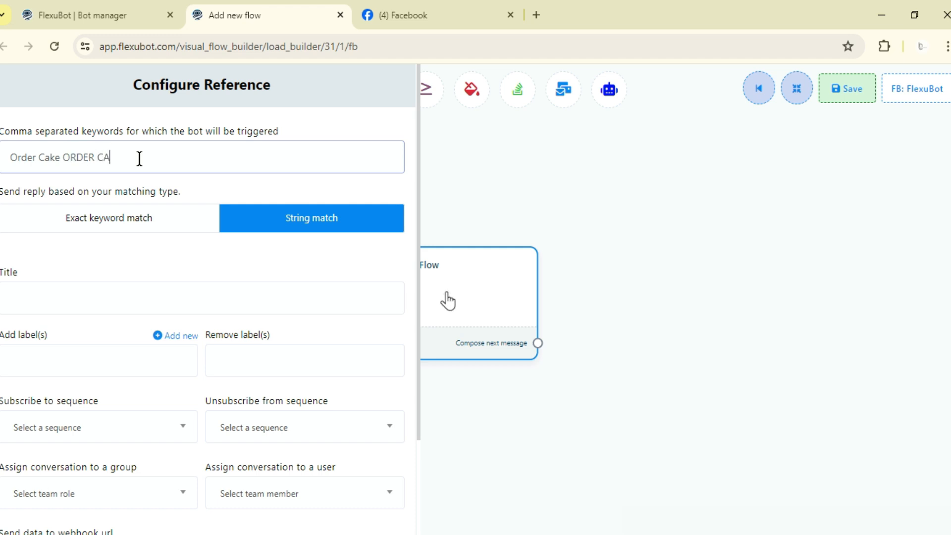
{"action": "type", "text": "KE order cake OrDer Cake"}
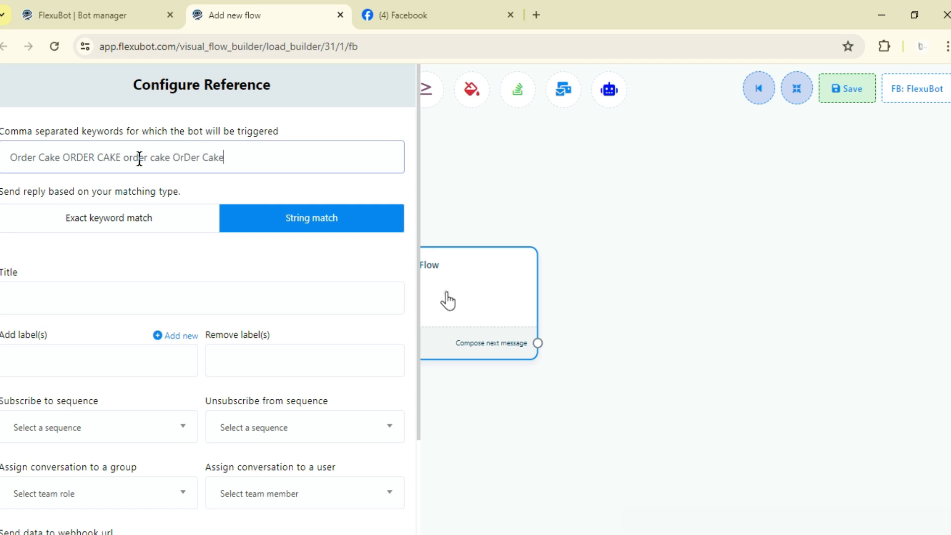
Step: Remove the extra keyword variants, keeping only "Order Cake", and set the matching type back to Exact keyword match
{"action": "left_click_drag", "start_coordinate": [225, 158], "coordinate": [124, 161]}
{"action": "left_click", "coordinate": [13, 157]}
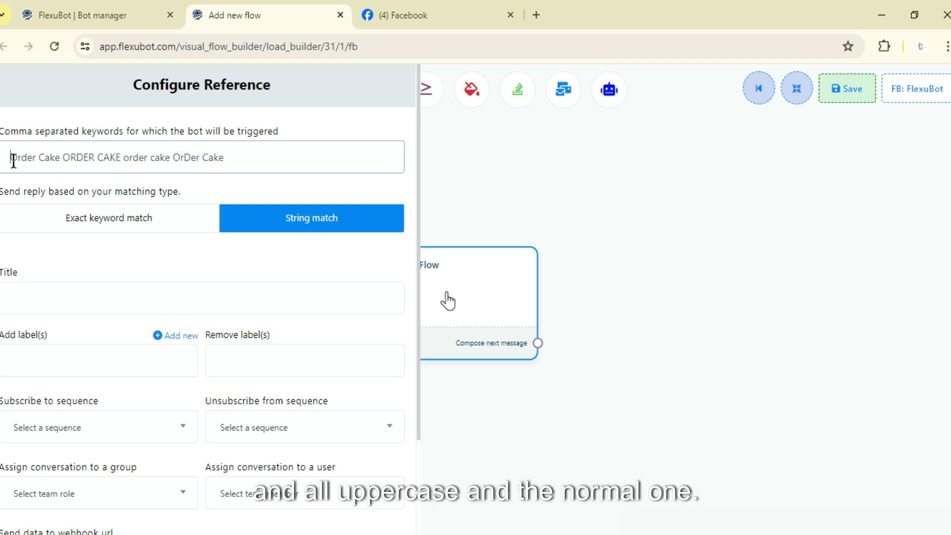
{"action": "left_click_drag", "start_coordinate": [13, 157], "coordinate": [60, 158]}
{"action": "left_click_drag", "start_coordinate": [225, 157], "coordinate": [9, 156]}
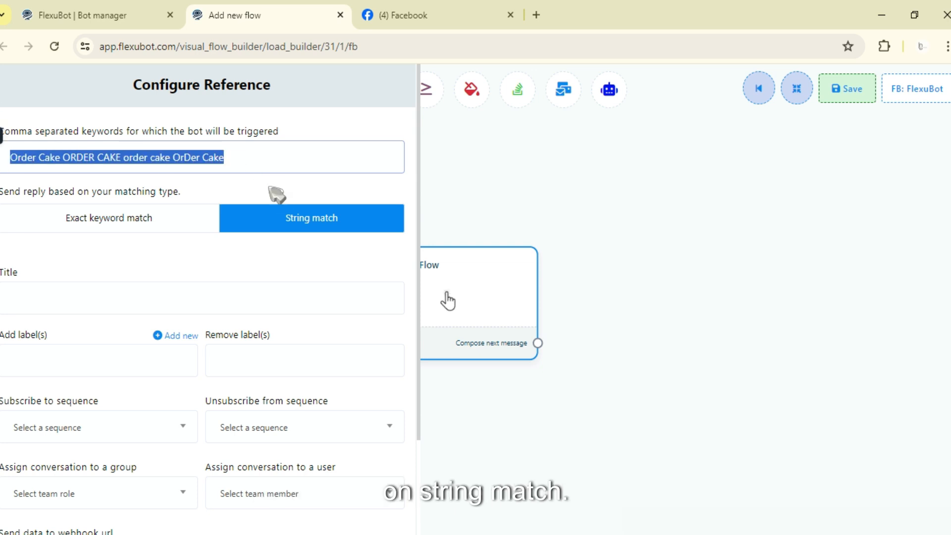
{"action": "left_click_drag", "start_coordinate": [244, 152], "coordinate": [68, 154]}
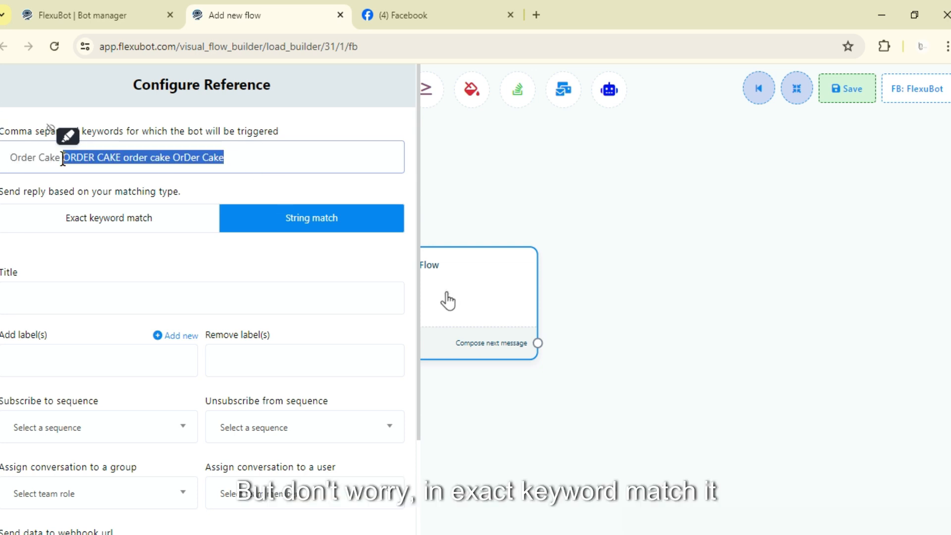
{"action": "key", "text": "BackSpace"}
{"action": "key", "text": "BackSpace"}
{"action": "left_click", "coordinate": [101, 230]}
{"action": "left_click_drag", "start_coordinate": [64, 159], "coordinate": [0, 161]}
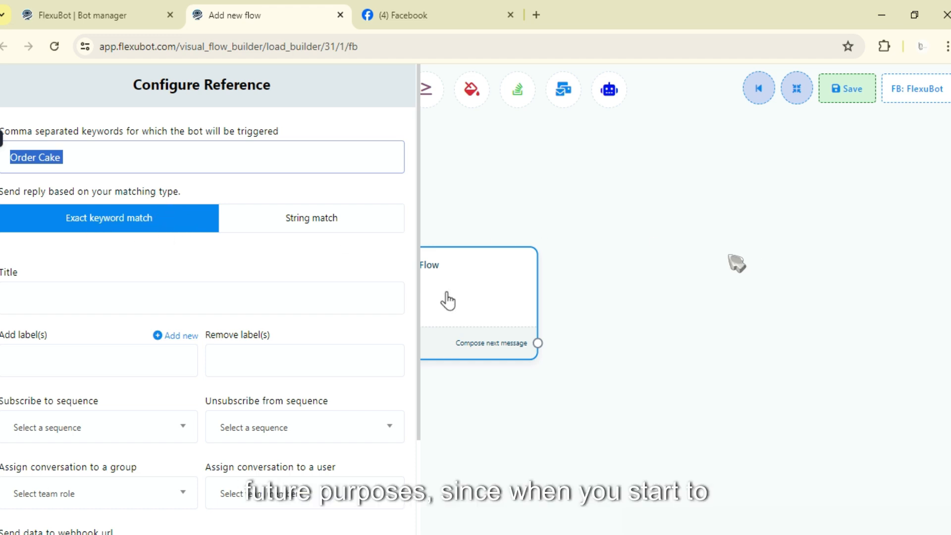
Step: Title the flow reference "Cake Business Test"
{"action": "left_click_drag", "start_coordinate": [729, 255], "coordinate": [483, 219]}
{"action": "left_click_drag", "start_coordinate": [713, 180], "coordinate": [680, 249]}
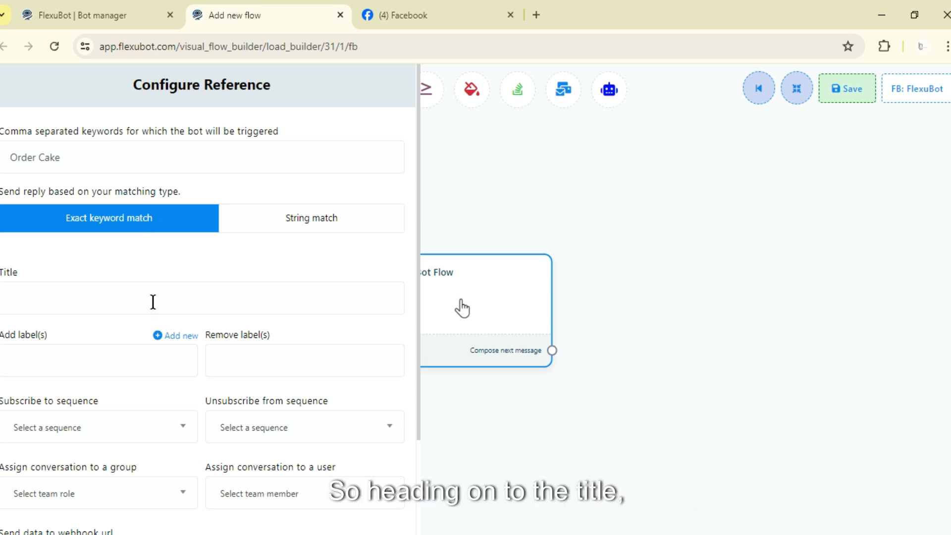
{"action": "left_click", "coordinate": [180, 295]}
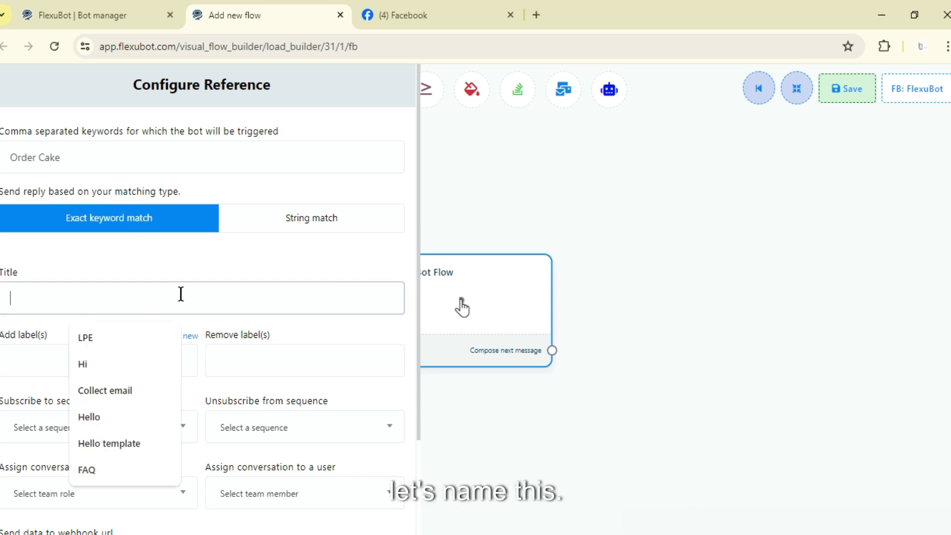
{"action": "type", "text": "Cake"}
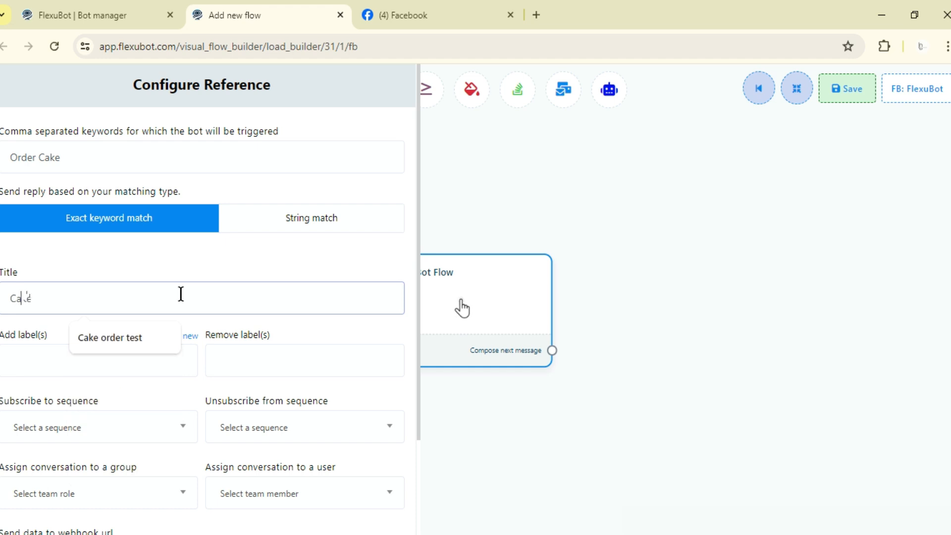
{"action": "type", "text": " Busine"}
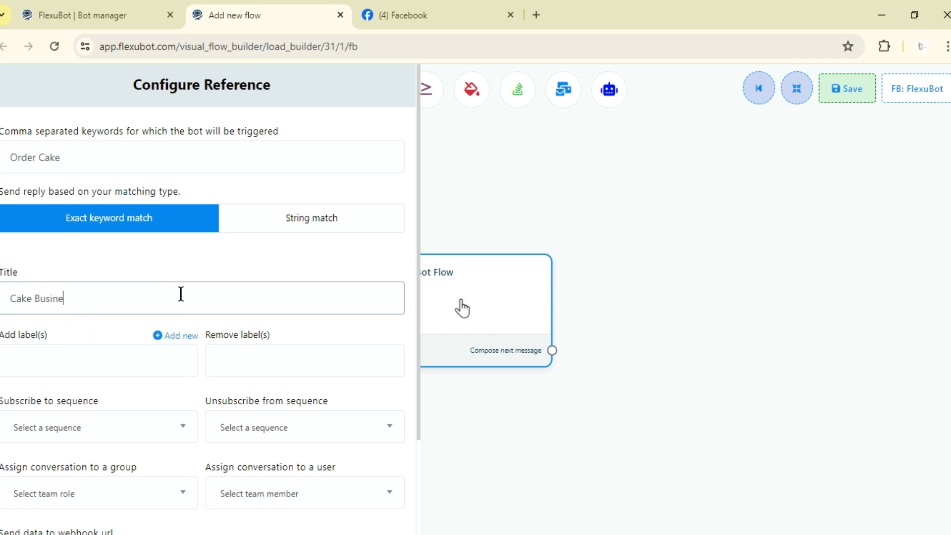
{"action": "type", "text": "ss Test"}
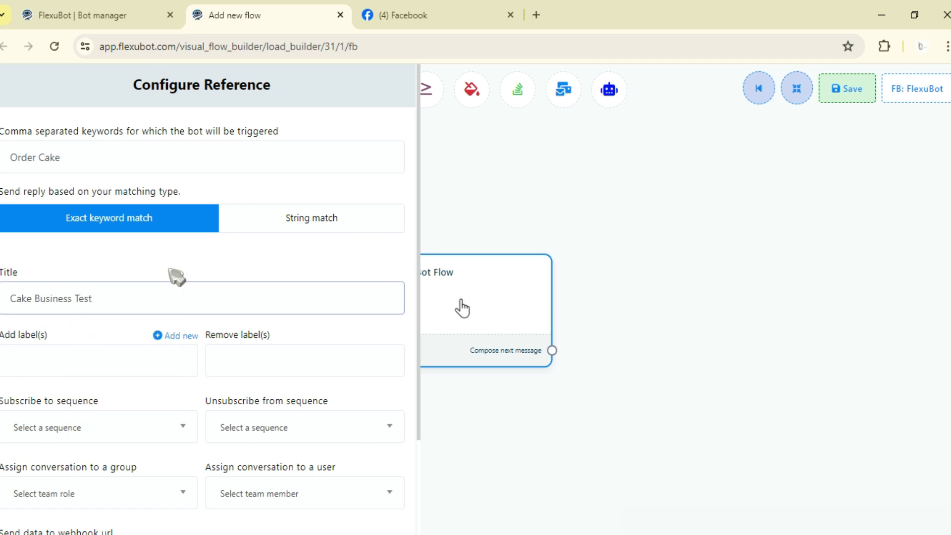
{"action": "left_click", "coordinate": [197, 271]}
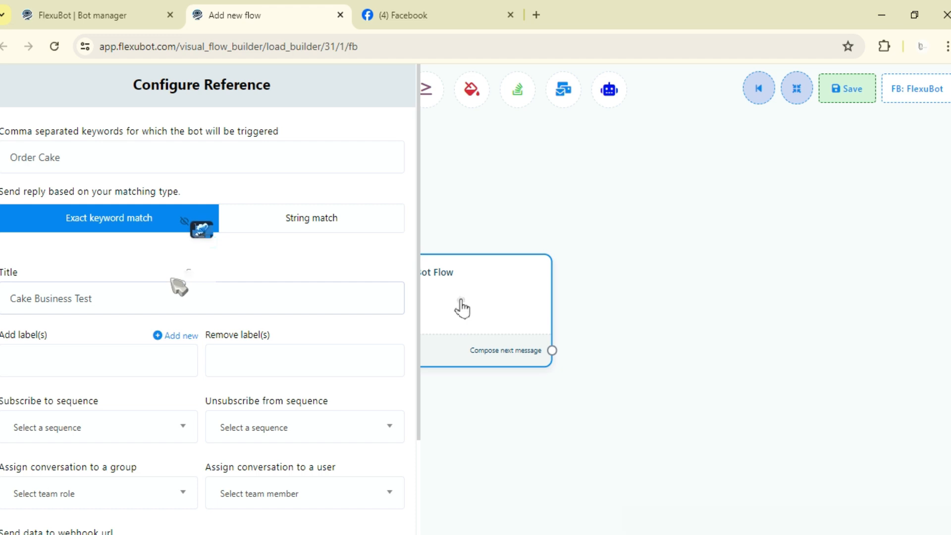
Step: Examine which labels are available for adding to and removing from subscribers in the reference settings
{"action": "scroll", "coordinate": [37, 243], "scroll_direction": "down", "scroll_amount": 2}
{"action": "left_click", "coordinate": [38, 243]}
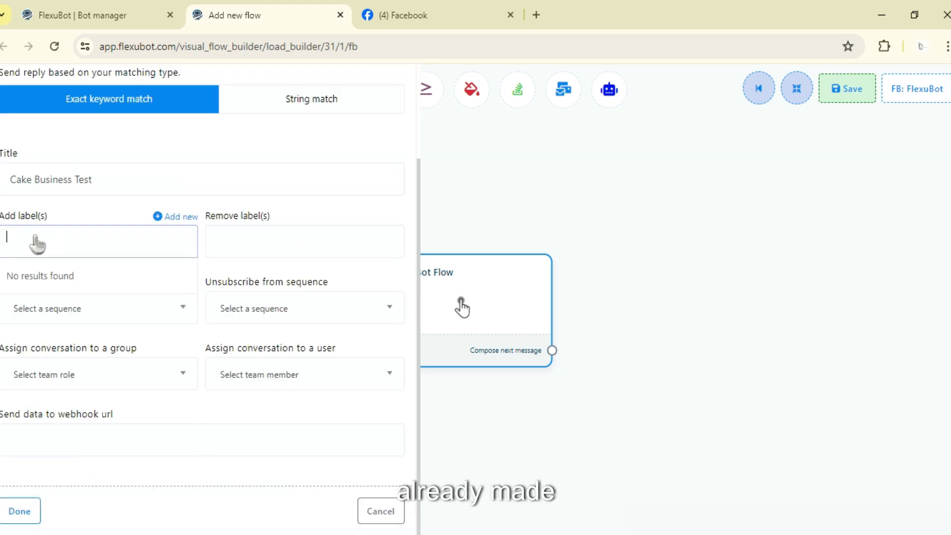
{"action": "mouse_move", "coordinate": [176, 221]}
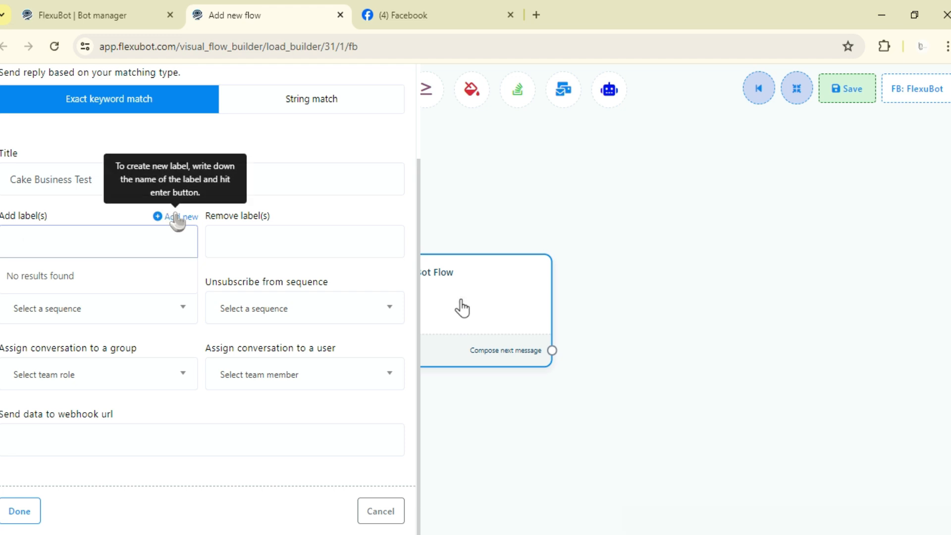
{"action": "left_click", "coordinate": [215, 243]}
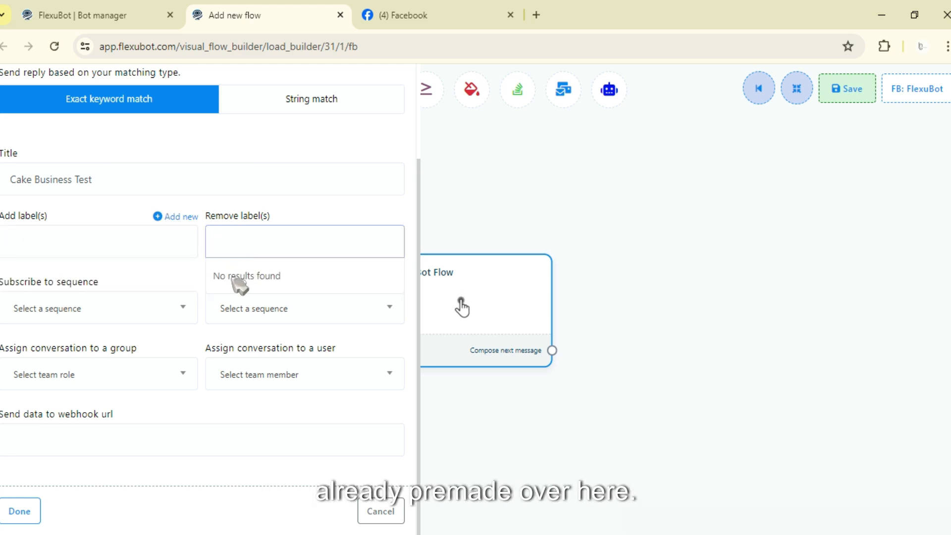
Step: Examine the sequence subscription, conversation assignment and webhook URL options in the reference settings
{"action": "left_click", "coordinate": [219, 238]}
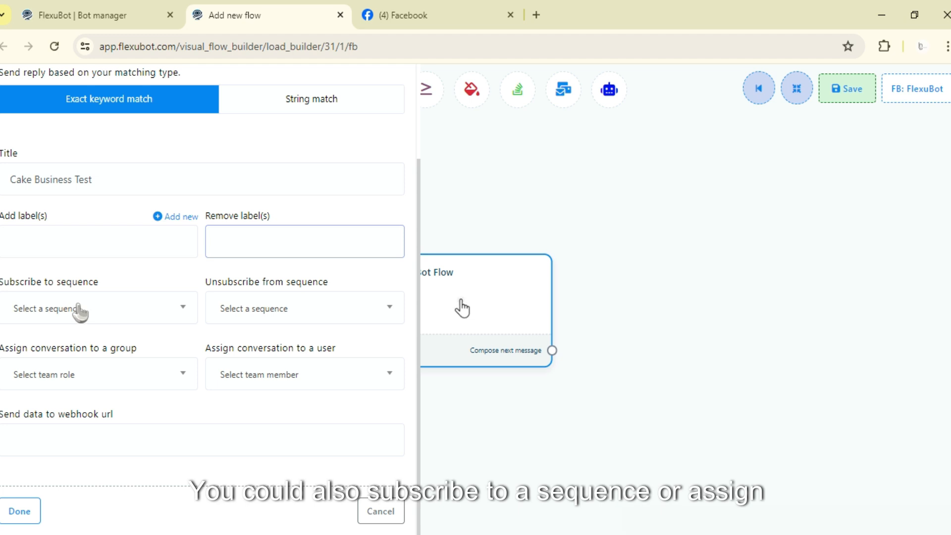
{"action": "left_click", "coordinate": [101, 312]}
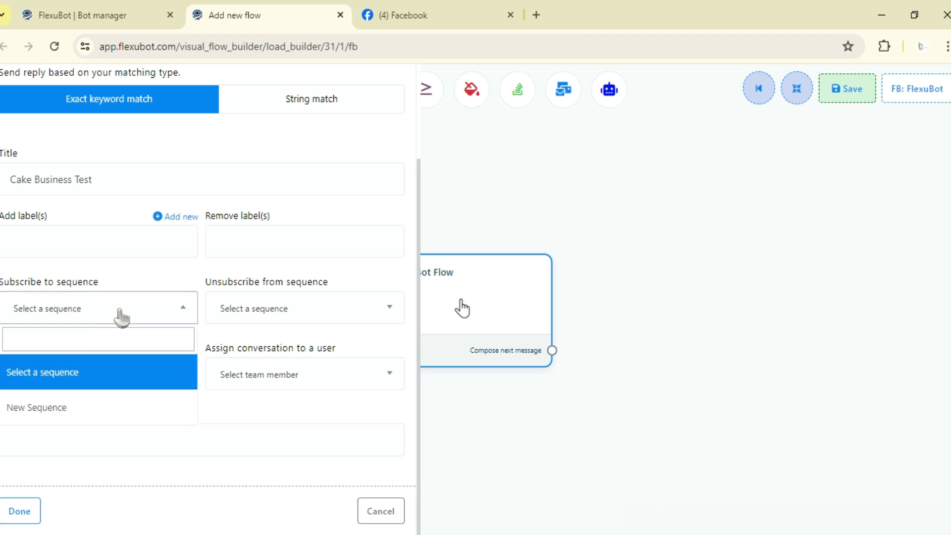
{"action": "left_click", "coordinate": [120, 316]}
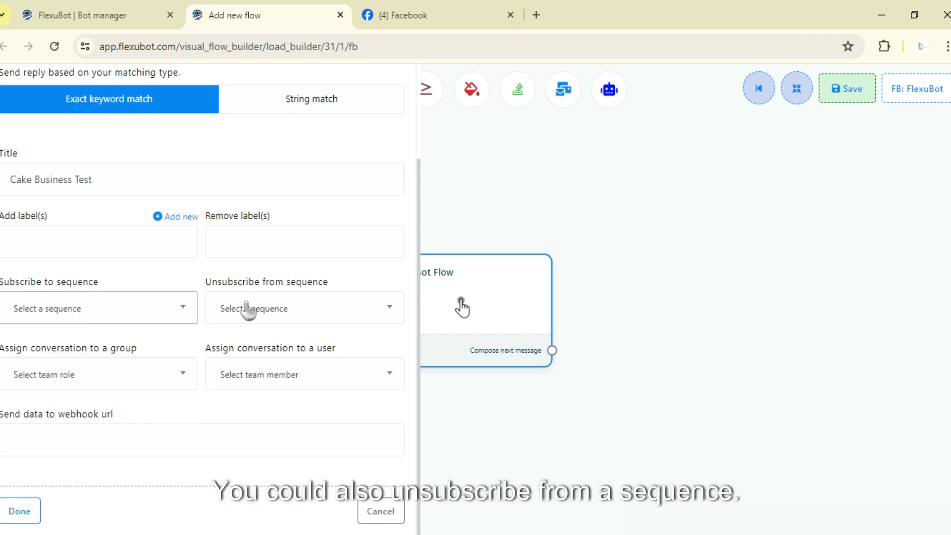
{"action": "left_click", "coordinate": [331, 300]}
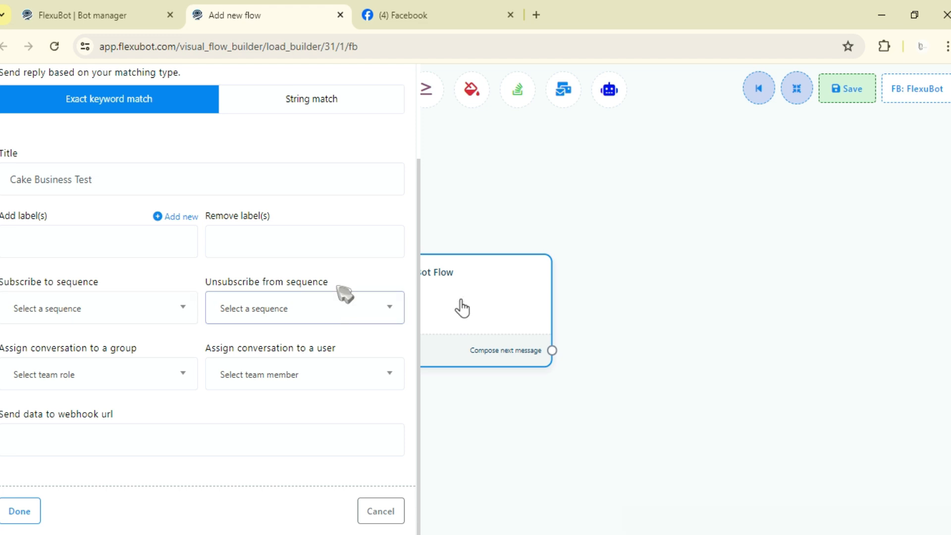
{"action": "left_click_drag", "start_coordinate": [335, 285], "coordinate": [282, 286]}
{"action": "left_click", "coordinate": [340, 291]}
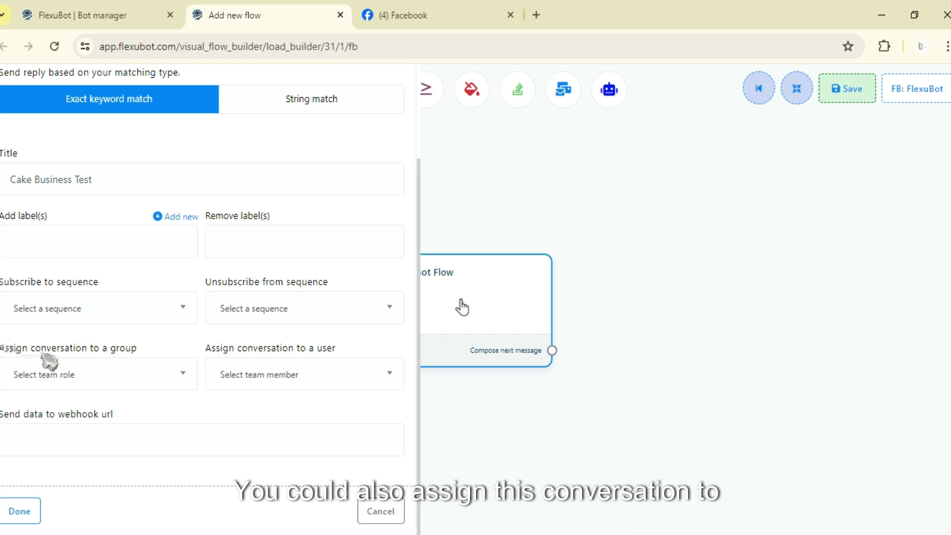
{"action": "triple_click", "coordinate": [167, 357]}
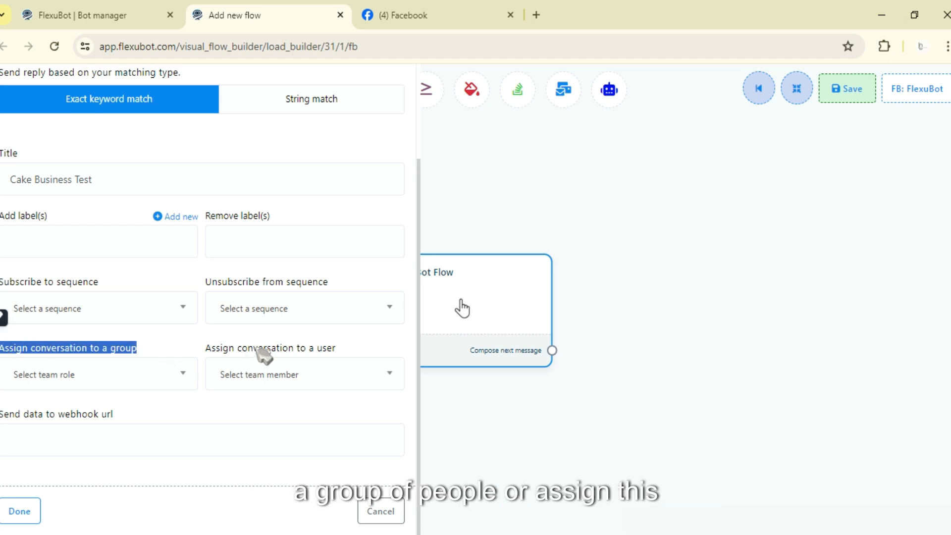
{"action": "left_click", "coordinate": [267, 374]}
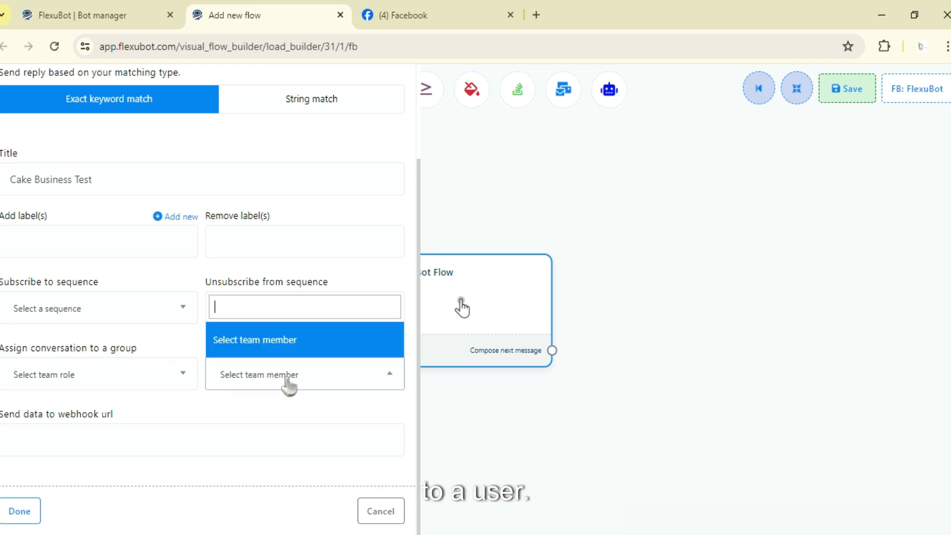
{"action": "left_click", "coordinate": [195, 391]}
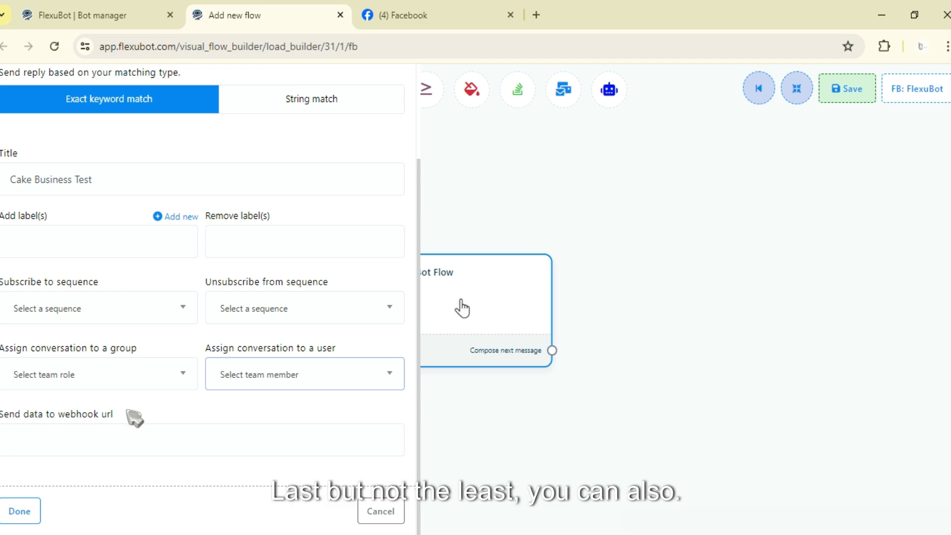
{"action": "left_click_drag", "start_coordinate": [127, 411], "coordinate": [4, 418]}
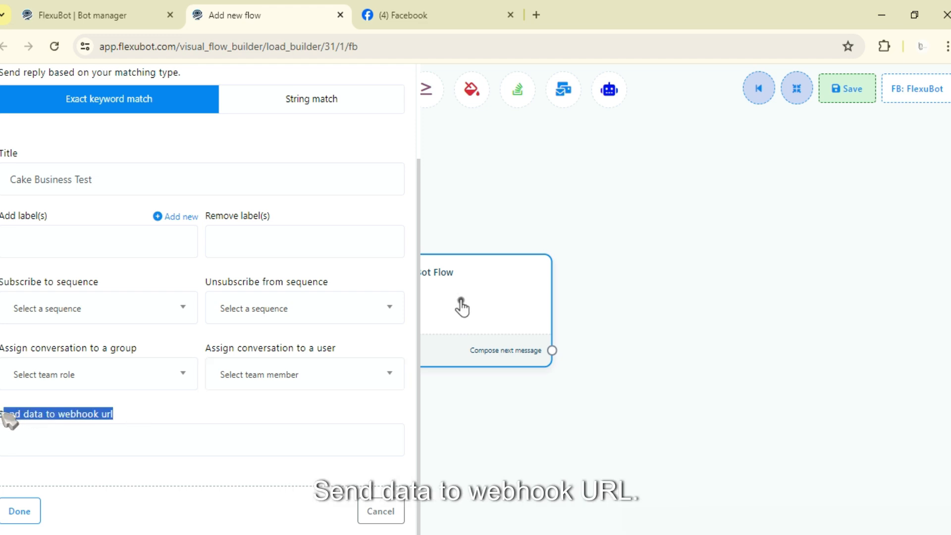
{"action": "scroll", "coordinate": [93, 427], "scroll_direction": "up", "scroll_amount": 3}
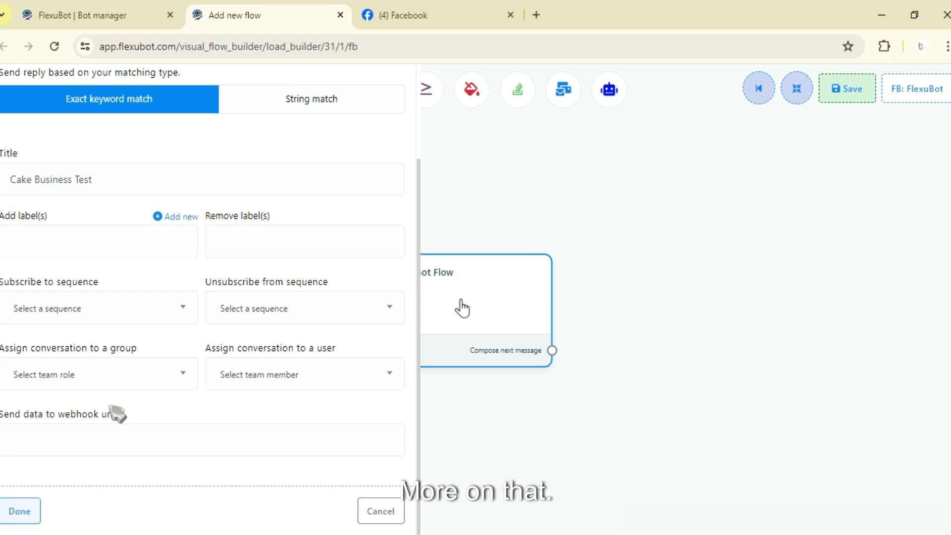
{"action": "scroll", "coordinate": [117, 415], "scroll_direction": "up", "scroll_amount": 3}
{"action": "scroll", "coordinate": [133, 366], "scroll_direction": "down", "scroll_amount": 3}
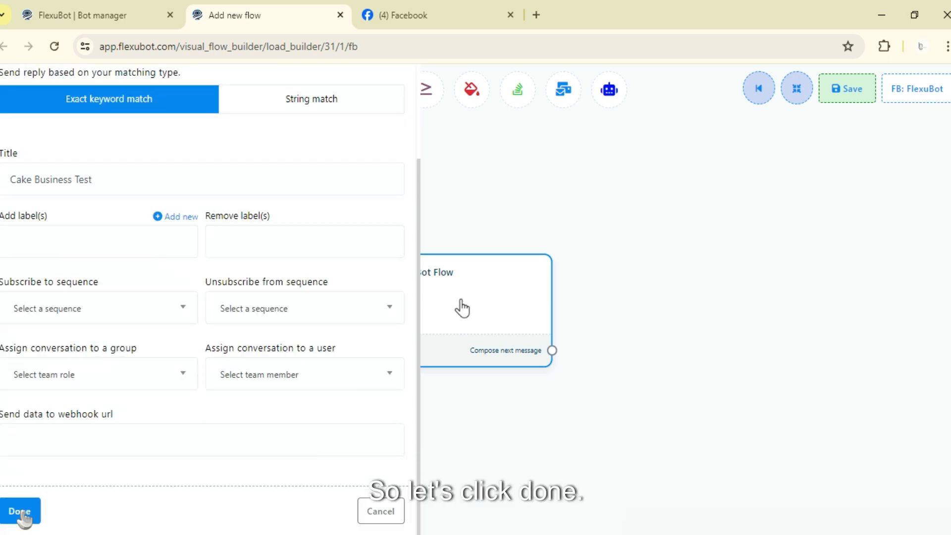
Step: Confirm the reference settings and add a Text message connected to the next-message output of Start Bot Flow
{"action": "left_click", "coordinate": [19, 511]}
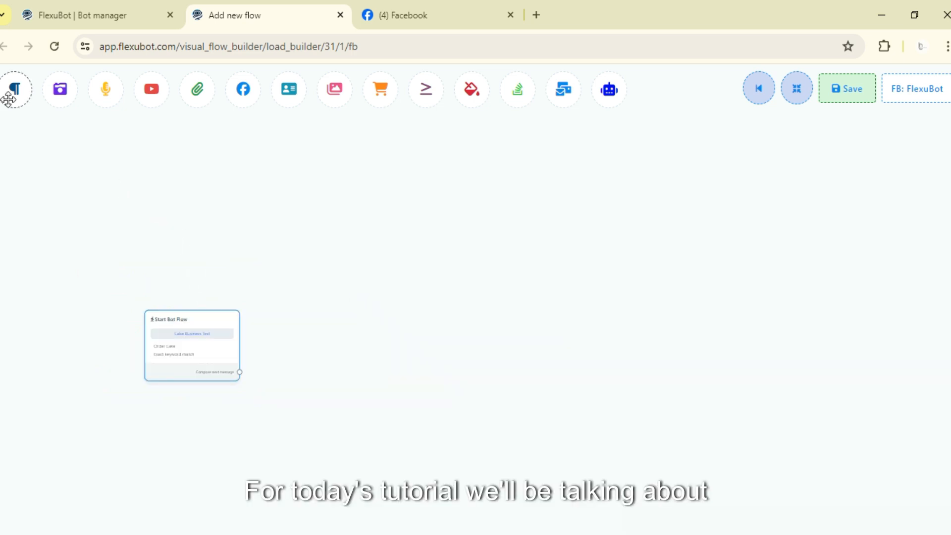
{"action": "left_click_drag", "start_coordinate": [9, 99], "coordinate": [323, 355]}
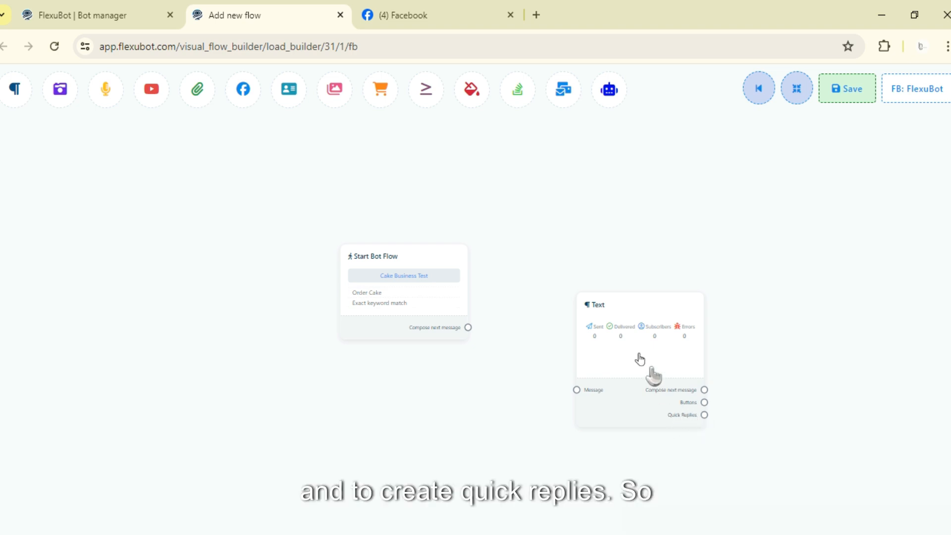
{"action": "left_click_drag", "start_coordinate": [653, 376], "coordinate": [586, 312]}
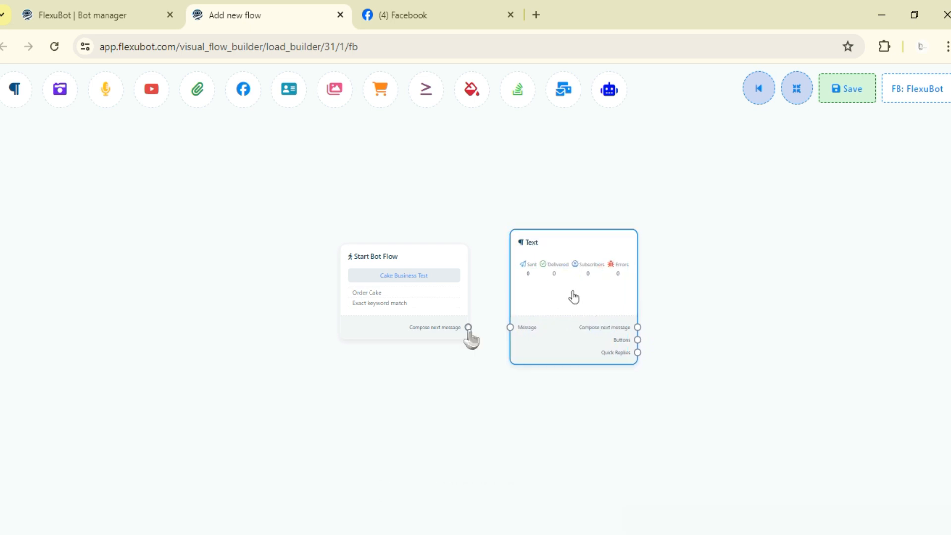
{"action": "left_click_drag", "start_coordinate": [468, 328], "coordinate": [509, 328]}
{"action": "left_click_drag", "start_coordinate": [573, 296], "coordinate": [562, 287]}
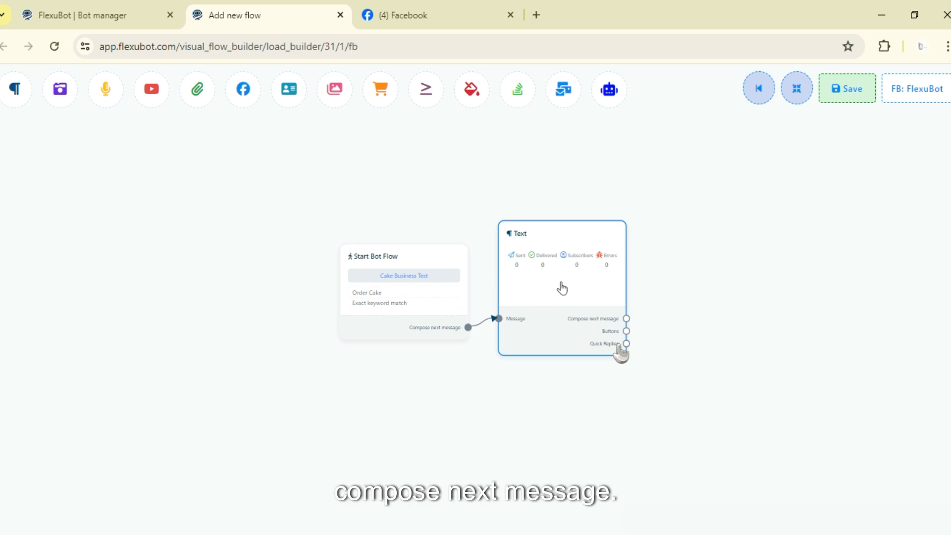
{"action": "left_click_drag", "start_coordinate": [560, 286], "coordinate": [511, 323]}
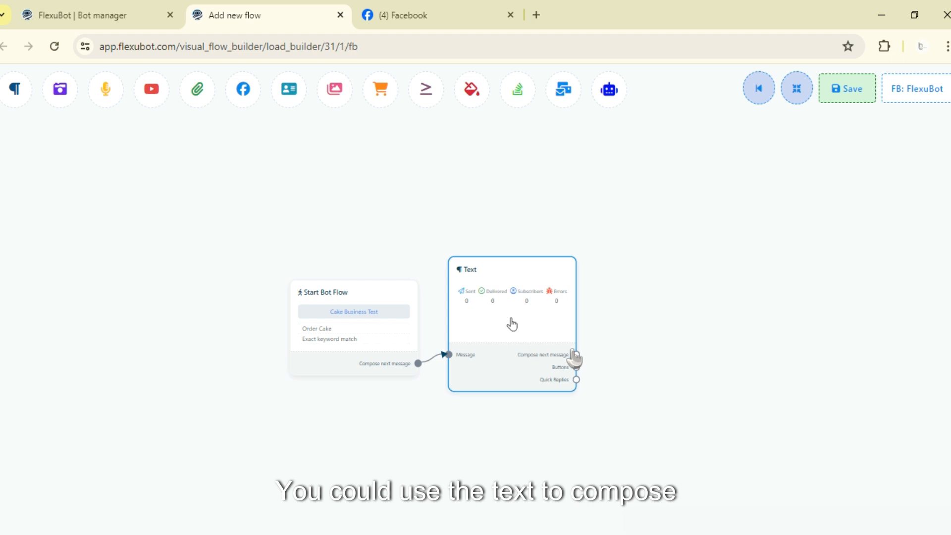
Step: Chain three further Text messages after the first one through their next-message outputs
{"action": "left_click_drag", "start_coordinate": [576, 354], "coordinate": [637, 253]}
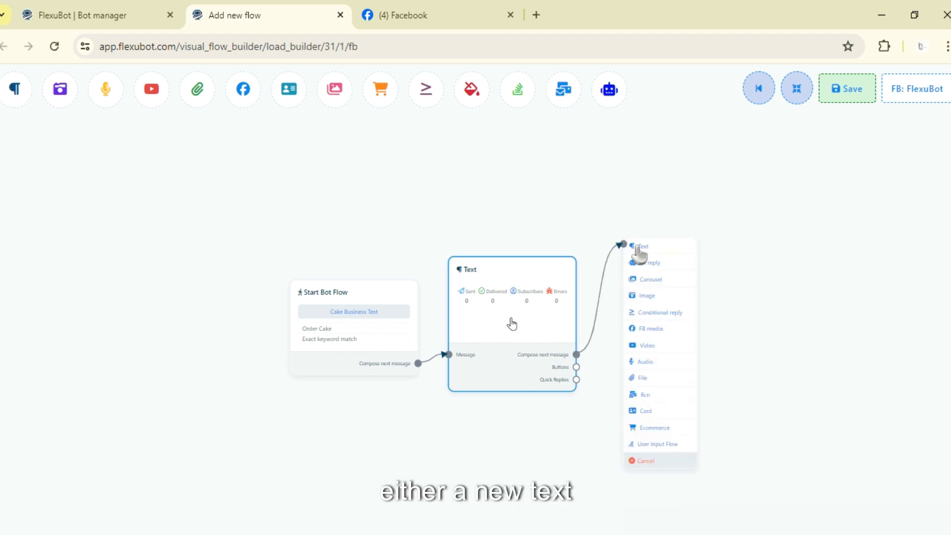
{"action": "left_click", "coordinate": [645, 258]}
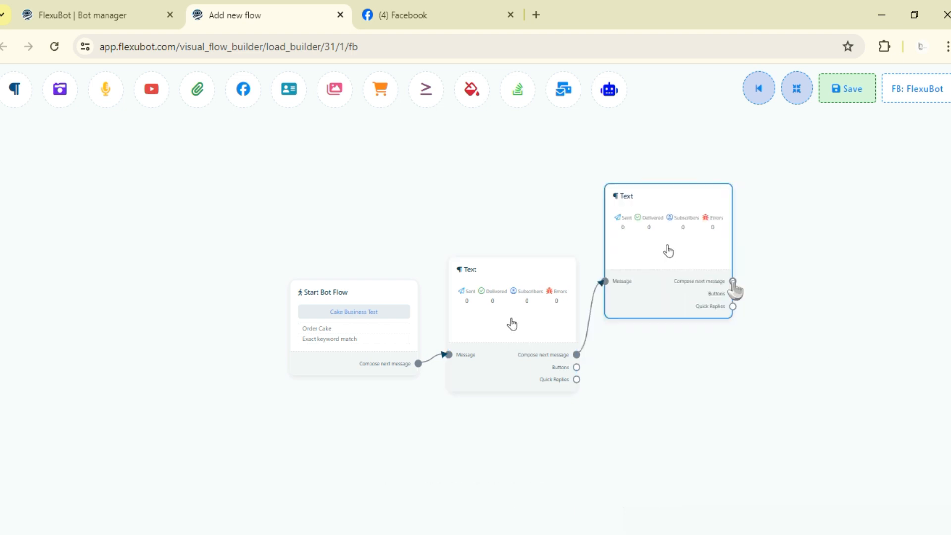
{"action": "left_click_drag", "start_coordinate": [738, 282], "coordinate": [812, 246]}
{"action": "left_click", "coordinate": [814, 250]}
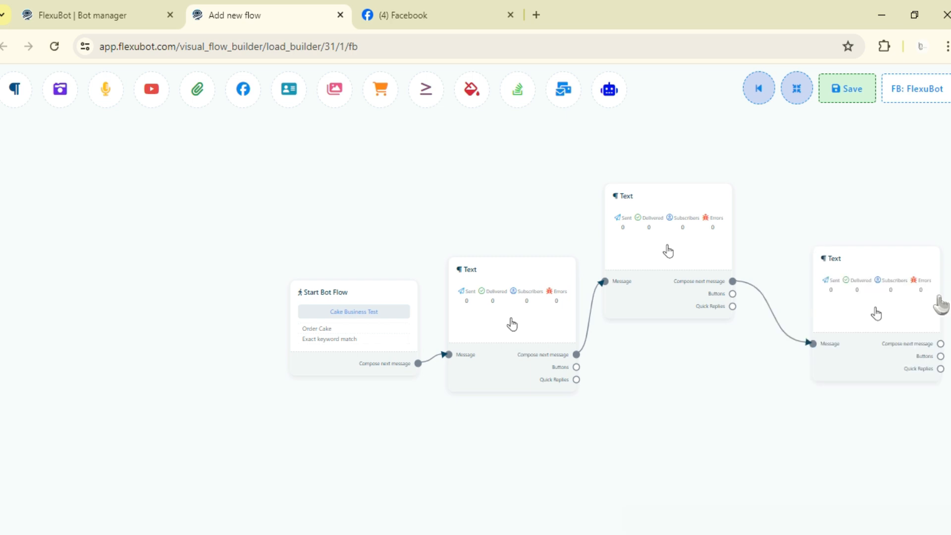
{"action": "left_click_drag", "start_coordinate": [875, 263], "coordinate": [912, 250]}
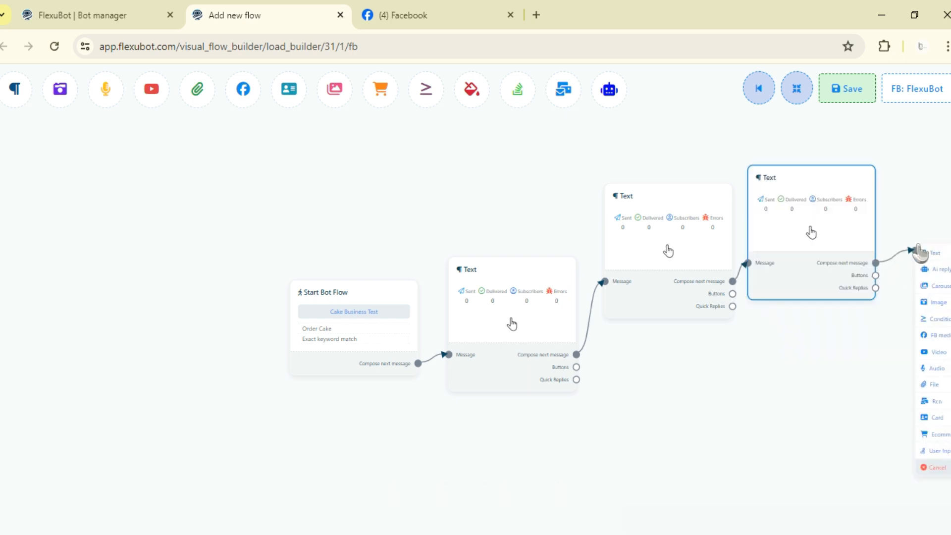
{"action": "left_click", "coordinate": [924, 254]}
Step: Delete the three extra Text messages, keeping only the one connected to Start Bot Flow
{"action": "right_click", "coordinate": [673, 240]}
{"action": "left_click", "coordinate": [686, 250]}
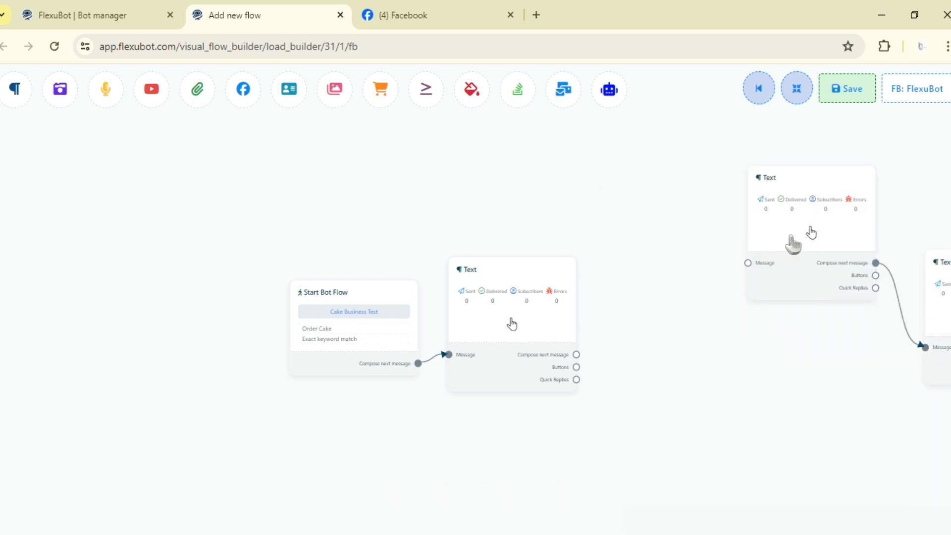
{"action": "right_click", "coordinate": [811, 231]}
{"action": "left_click", "coordinate": [824, 239]}
{"action": "right_click", "coordinate": [925, 276]}
{"action": "left_click", "coordinate": [925, 281]}
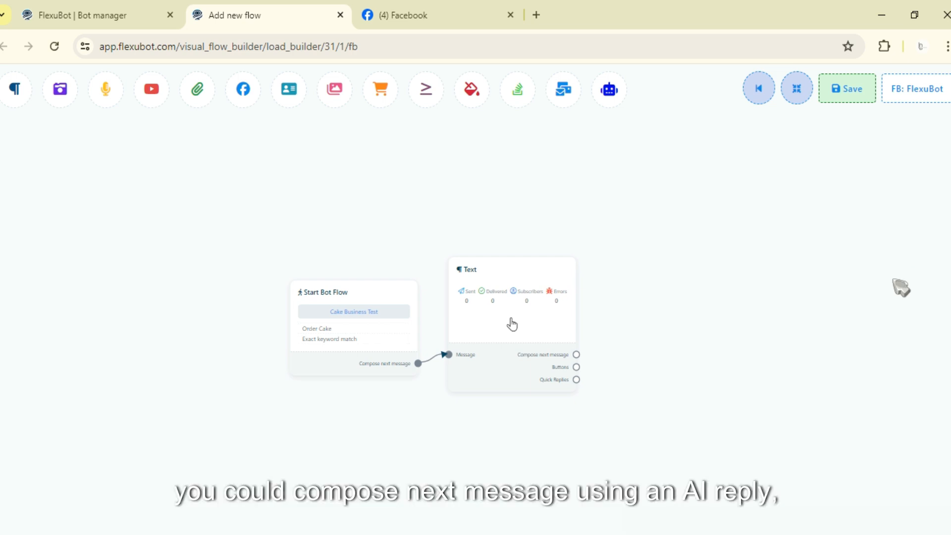
Step: Add a second Text message after the first, and cancel the choice of a message type to follow it
{"action": "left_click_drag", "start_coordinate": [577, 355], "coordinate": [642, 274]}
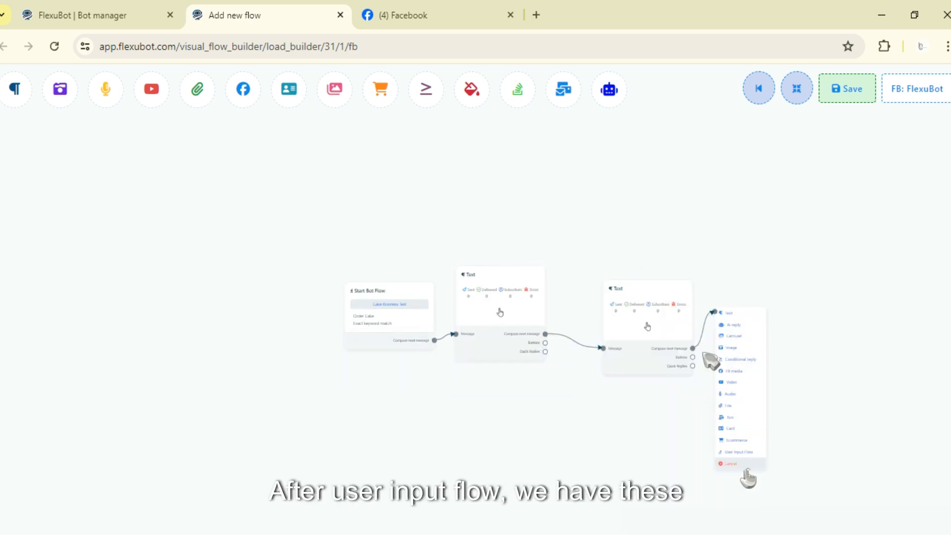
{"action": "left_click", "coordinate": [732, 463]}
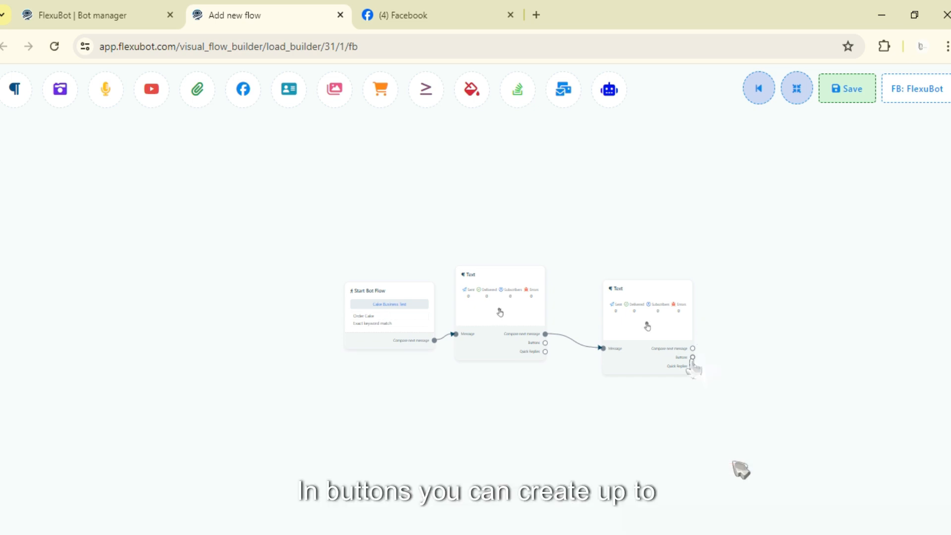
Step: Attach three Button elements to the second Text message's Buttons output and spread them out in a column
{"action": "left_click_drag", "start_coordinate": [693, 357], "coordinate": [708, 426]}
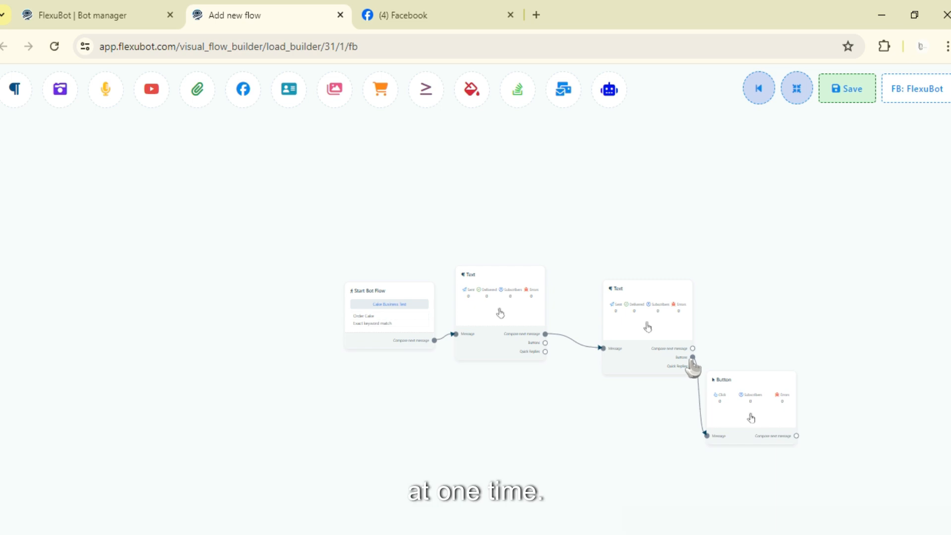
{"action": "left_click_drag", "start_coordinate": [693, 361], "coordinate": [672, 354]}
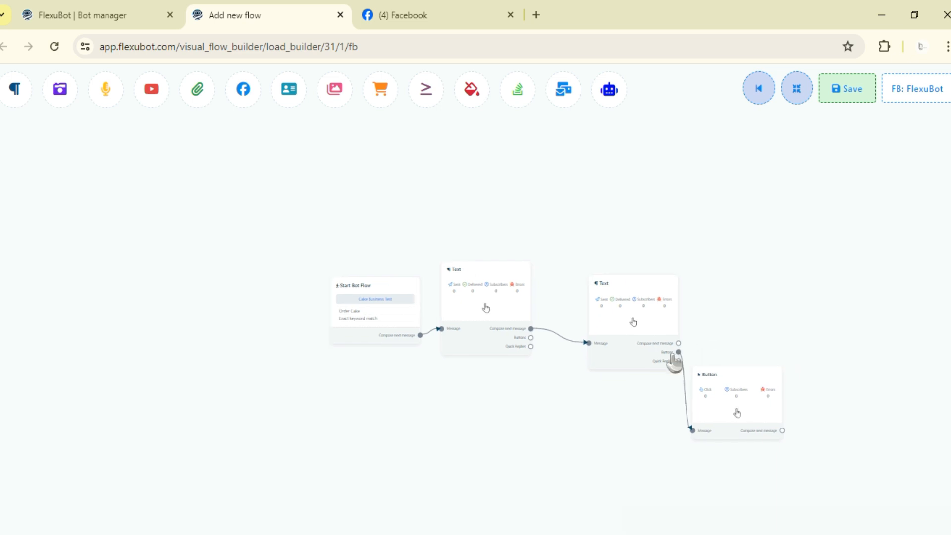
{"action": "scroll", "coordinate": [673, 361], "scroll_direction": "up", "scroll_amount": 2}
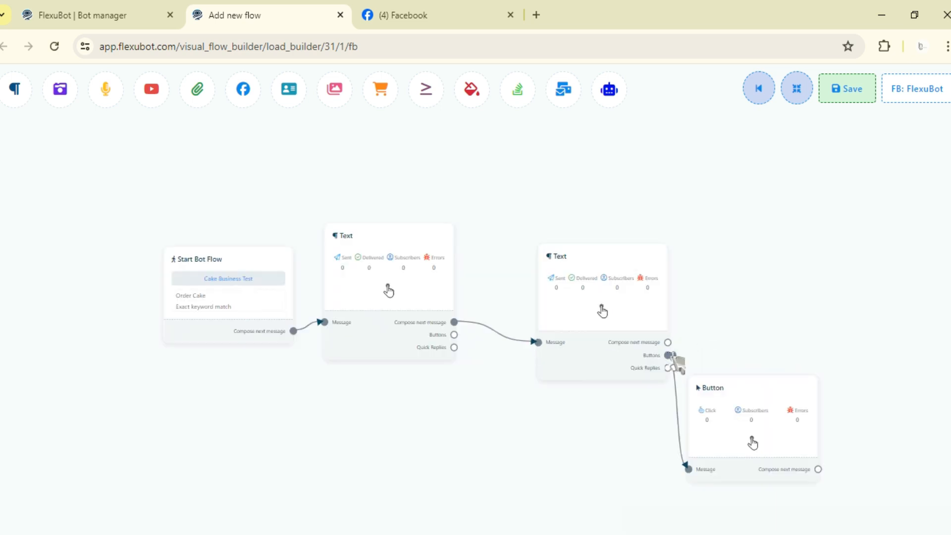
{"action": "left_click", "coordinate": [675, 360]}
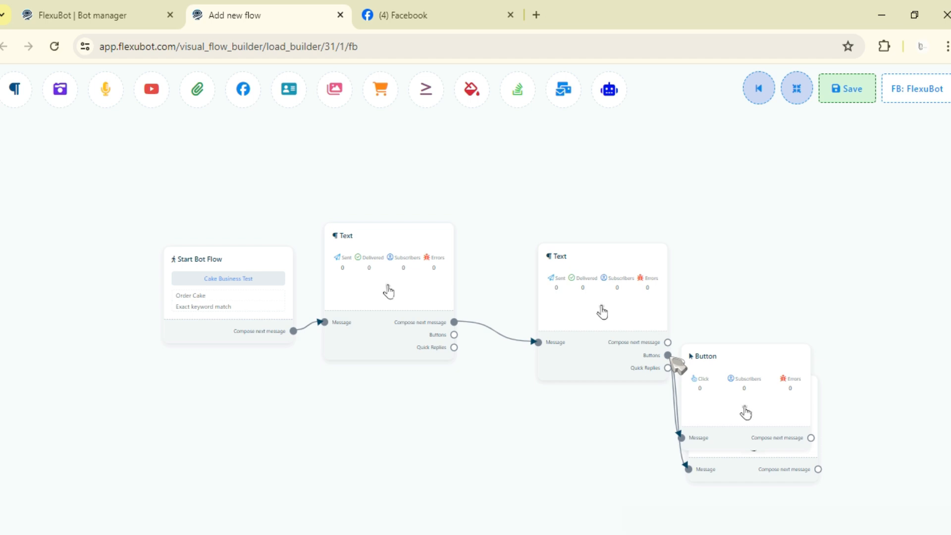
{"action": "left_click_drag", "start_coordinate": [738, 403], "coordinate": [771, 280]}
{"action": "left_click_drag", "start_coordinate": [734, 395], "coordinate": [748, 390]}
{"action": "left_click_drag", "start_coordinate": [670, 355], "coordinate": [688, 171]}
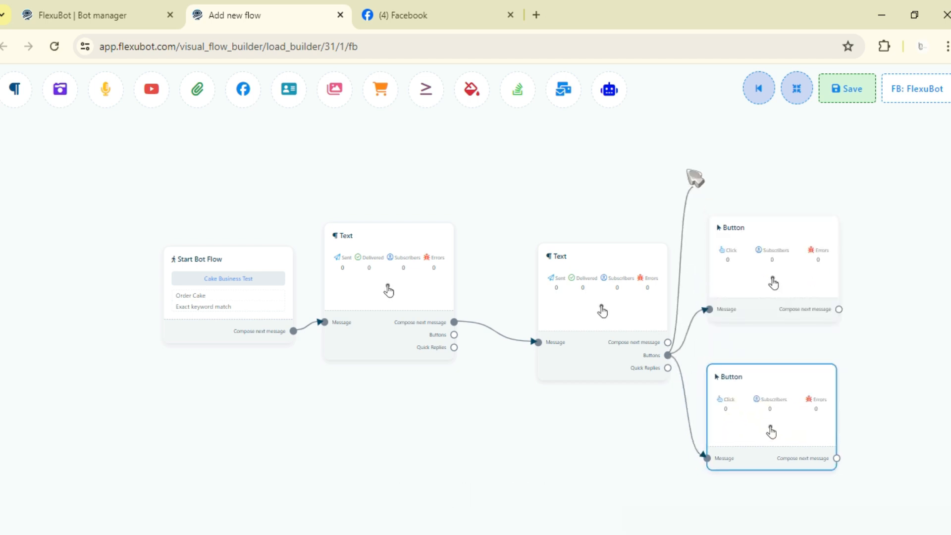
{"action": "left_click_drag", "start_coordinate": [747, 282], "coordinate": [737, 331]}
{"action": "left_click_drag", "start_coordinate": [742, 418], "coordinate": [733, 457]}
{"action": "left_click_drag", "start_coordinate": [736, 316], "coordinate": [744, 334]}
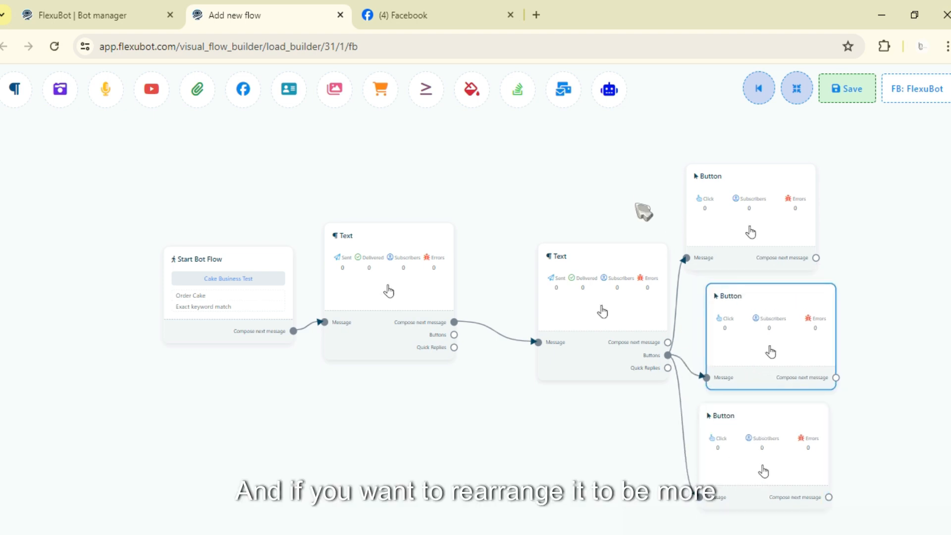
Step: Rearrange all elements of the flow automatically into an organized layout
{"action": "scroll", "coordinate": [533, 180], "scroll_direction": "down", "scroll_amount": 5}
{"action": "left_click_drag", "start_coordinate": [532, 180], "coordinate": [589, 239]}
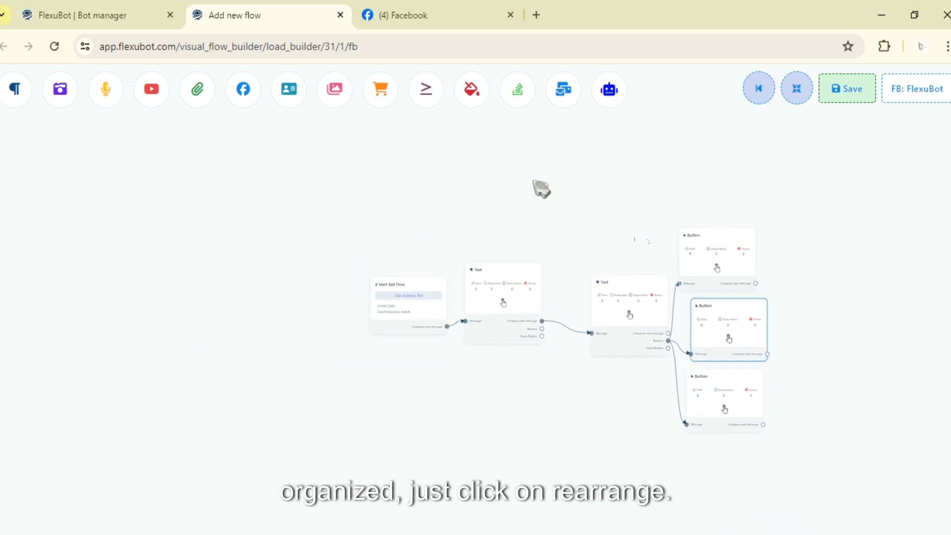
{"action": "left_click", "coordinate": [796, 88]}
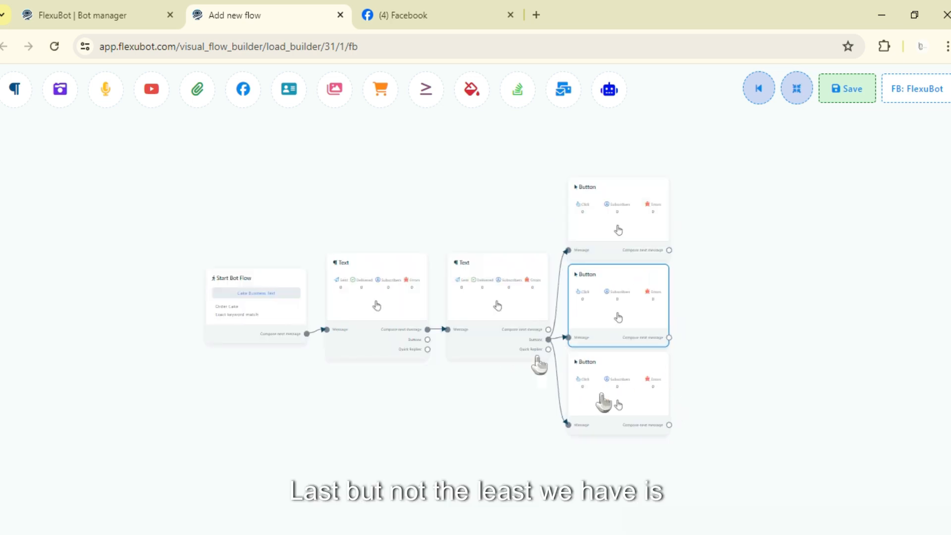
Step: Delete the three Button elements attached to the second Text message
{"action": "right_click", "coordinate": [611, 379]}
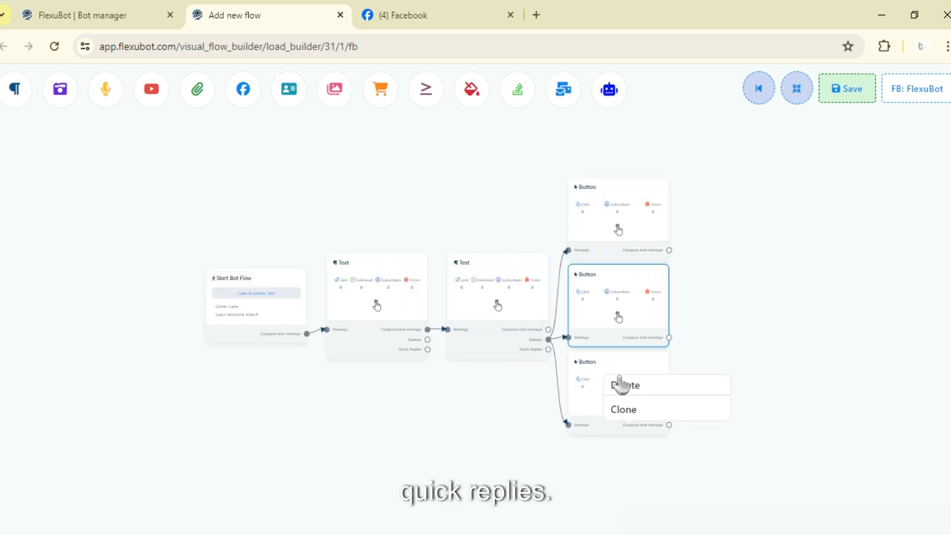
{"action": "left_click", "coordinate": [622, 384]}
{"action": "right_click", "coordinate": [610, 279]}
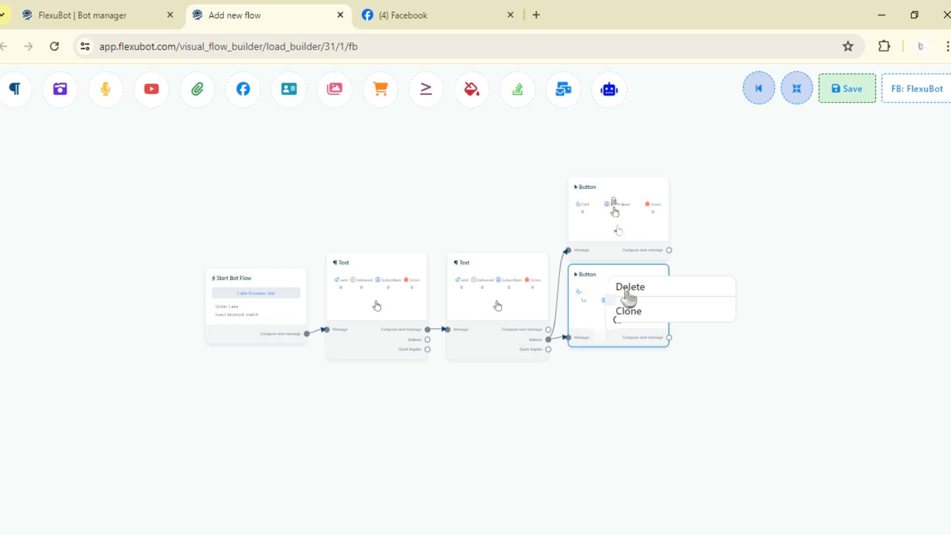
{"action": "left_click", "coordinate": [628, 288]}
{"action": "scroll", "coordinate": [473, 392], "scroll_direction": "up", "scroll_amount": 3}
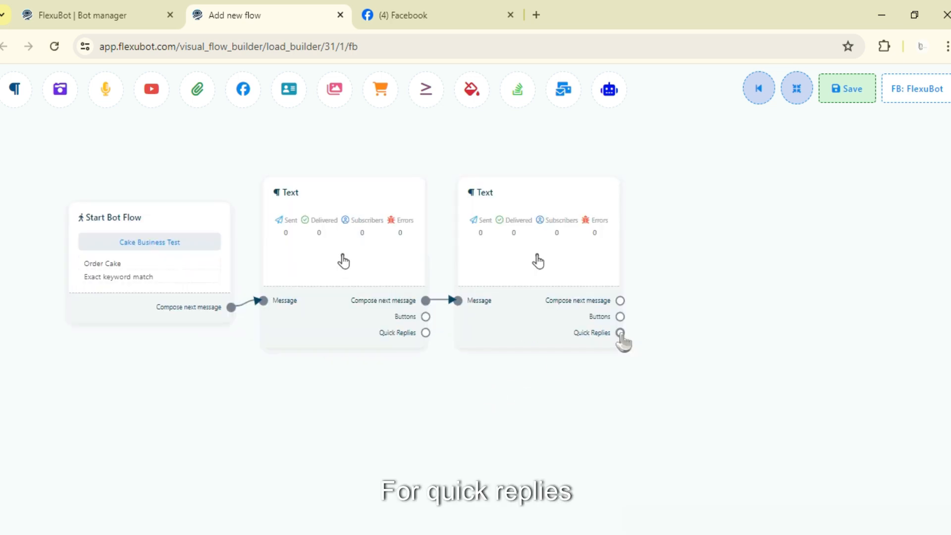
Step: Attach eleven Quick Reply elements to the second Text message's Quick Replies output
{"action": "right_click", "coordinate": [620, 333]}
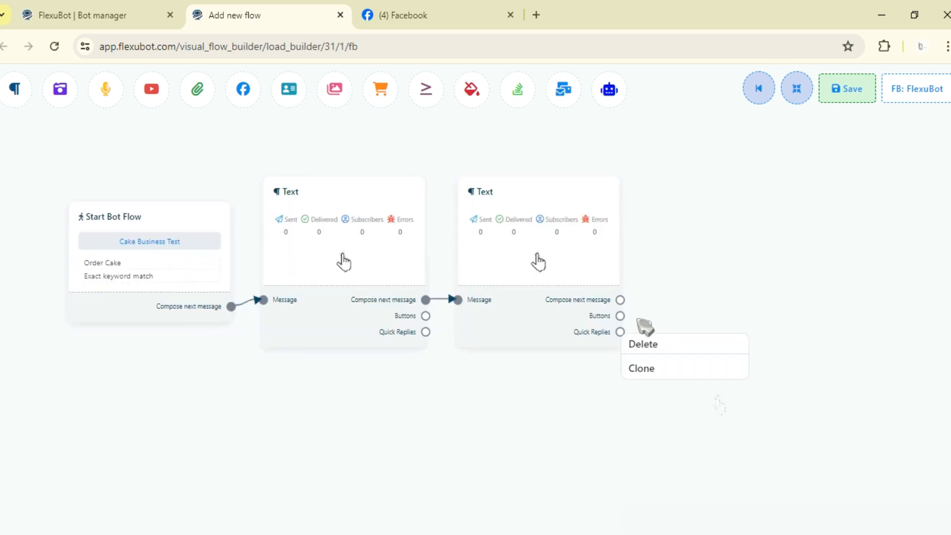
{"action": "left_click", "coordinate": [621, 333]}
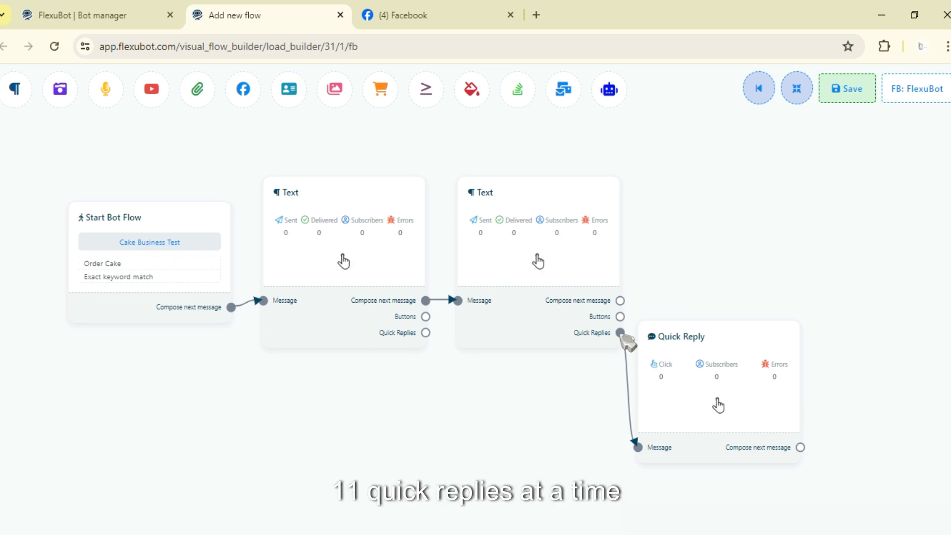
{"action": "left_click_drag", "start_coordinate": [620, 332], "coordinate": [650, 230]}
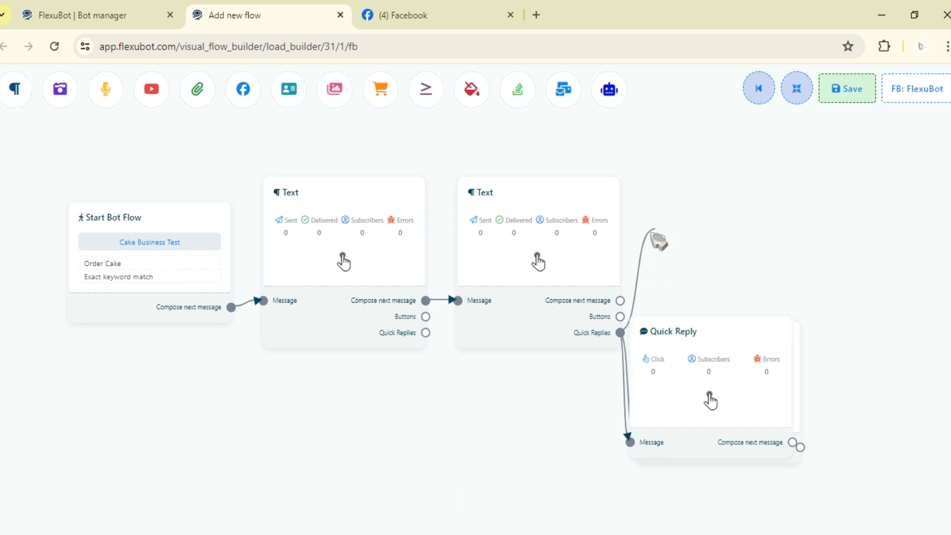
{"action": "left_click_drag", "start_coordinate": [620, 333], "coordinate": [675, 207]}
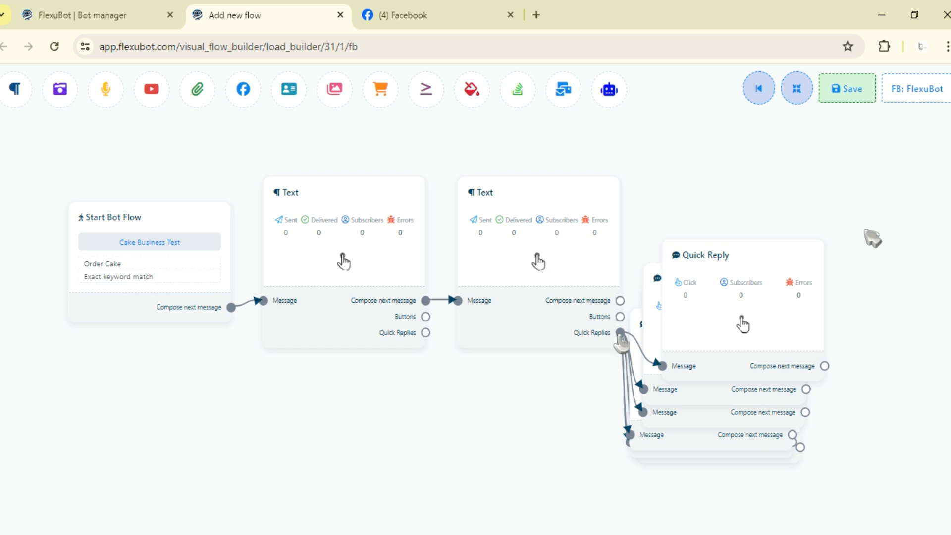
{"action": "left_click_drag", "start_coordinate": [620, 333], "coordinate": [865, 231]}
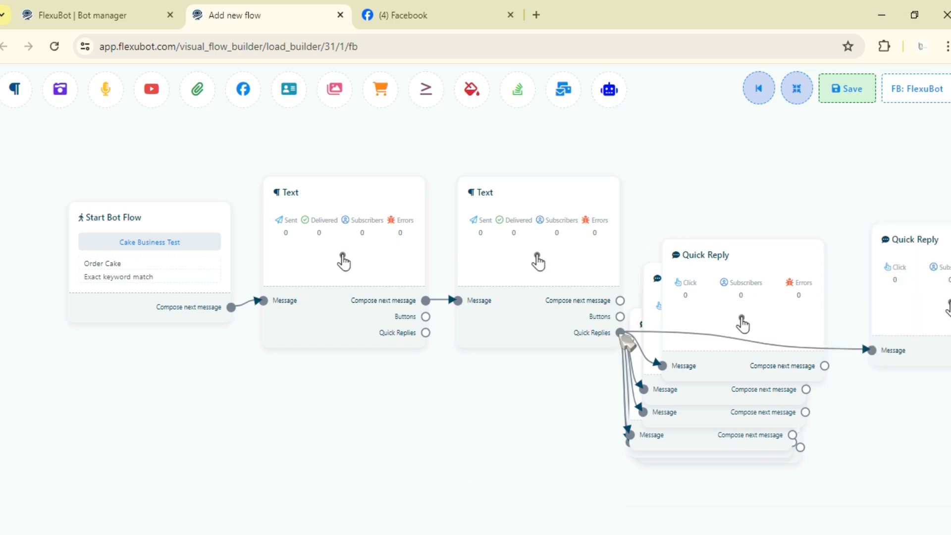
{"action": "left_click_drag", "start_coordinate": [621, 337], "coordinate": [794, 179]}
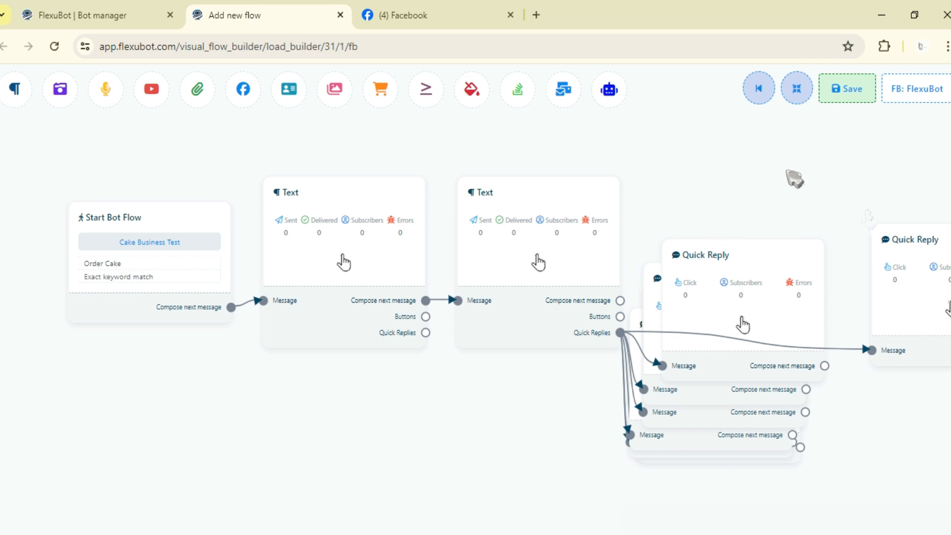
{"action": "left_click_drag", "start_coordinate": [620, 332], "coordinate": [700, 158]}
{"action": "left_click_drag", "start_coordinate": [622, 334], "coordinate": [883, 437]}
{"action": "scroll", "coordinate": [668, 408], "scroll_direction": "down", "scroll_amount": 2}
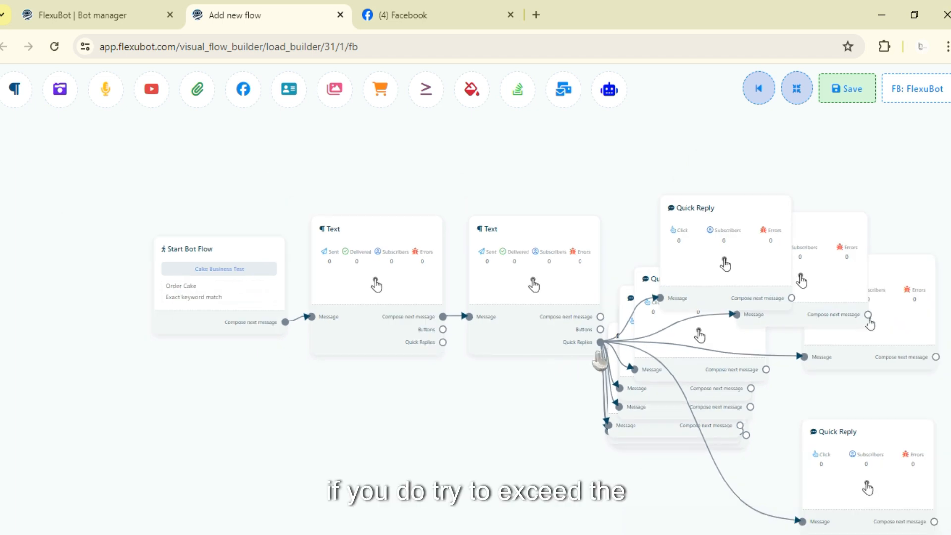
{"action": "left_click_drag", "start_coordinate": [543, 450], "coordinate": [513, 470]}
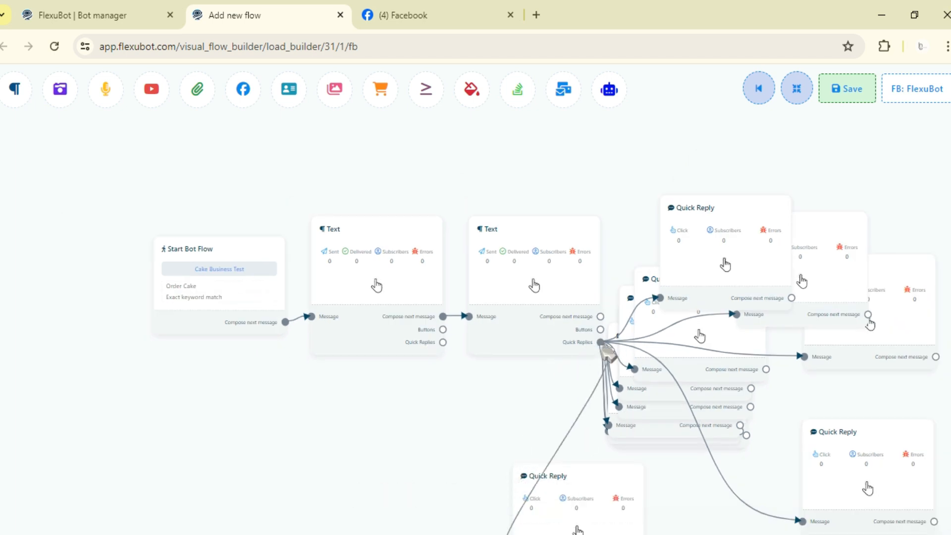
Step: Try to attach a twelfth Quick Reply element to the second Text message's Quick Replies output
{"action": "left_click_drag", "start_coordinate": [600, 343], "coordinate": [662, 151]}
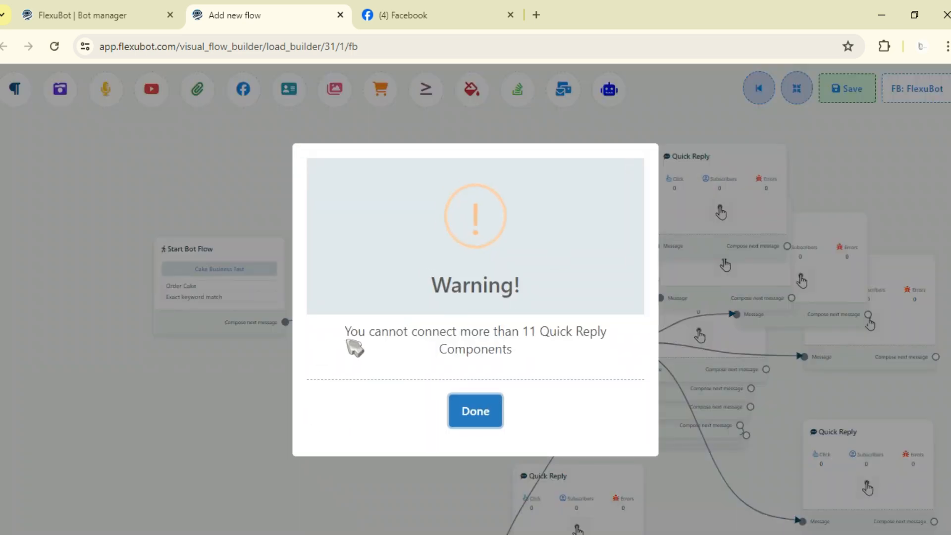
{"action": "mouse_move", "coordinate": [342, 331]}
{"action": "left_mouse_down"}
{"action": "mouse_move", "coordinate": [479, 327]}
{"action": "mouse_move", "coordinate": [492, 378]}
{"action": "mouse_move", "coordinate": [483, 389]}
{"action": "left_mouse_up"}
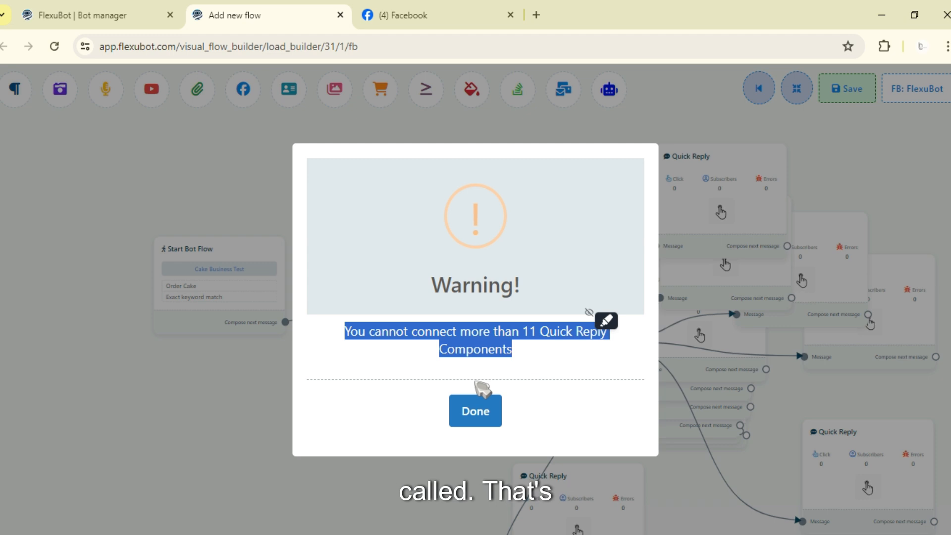
{"action": "left_click", "coordinate": [472, 414]}
Step: Rearrange the flow automatically so the Quick Reply elements line up in a column
{"action": "scroll", "coordinate": [849, 257], "scroll_direction": "down", "scroll_amount": 4}
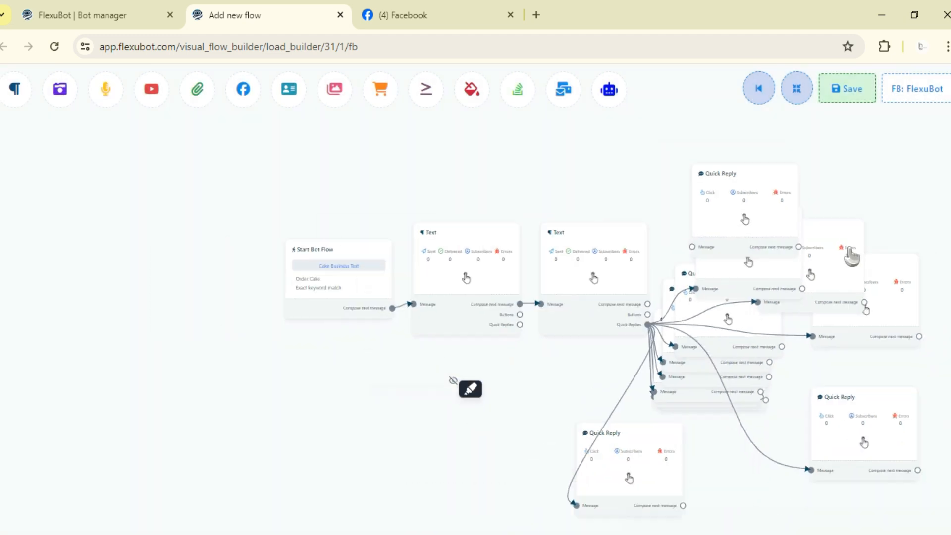
{"action": "left_click", "coordinate": [796, 90]}
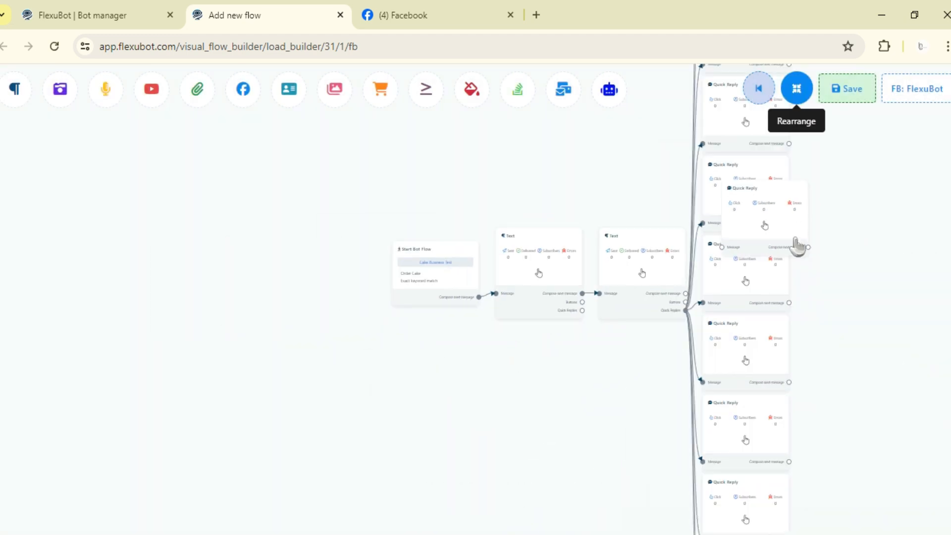
{"action": "left_click", "coordinate": [796, 92]}
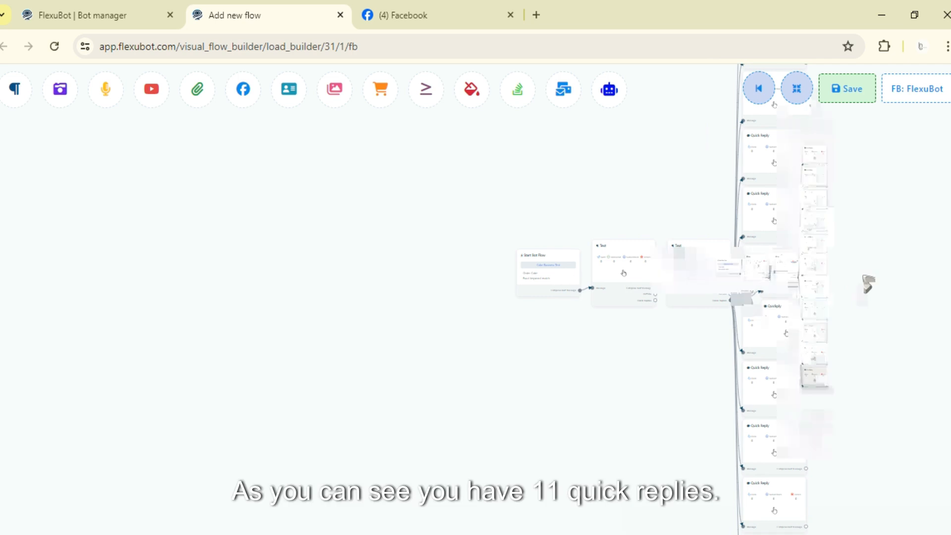
{"action": "scroll", "coordinate": [721, 319], "scroll_direction": "down", "scroll_amount": 3}
{"action": "scroll", "coordinate": [697, 341], "scroll_direction": "up", "scroll_amount": 1}
{"action": "scroll", "coordinate": [696, 341], "scroll_direction": "up", "scroll_amount": 1}
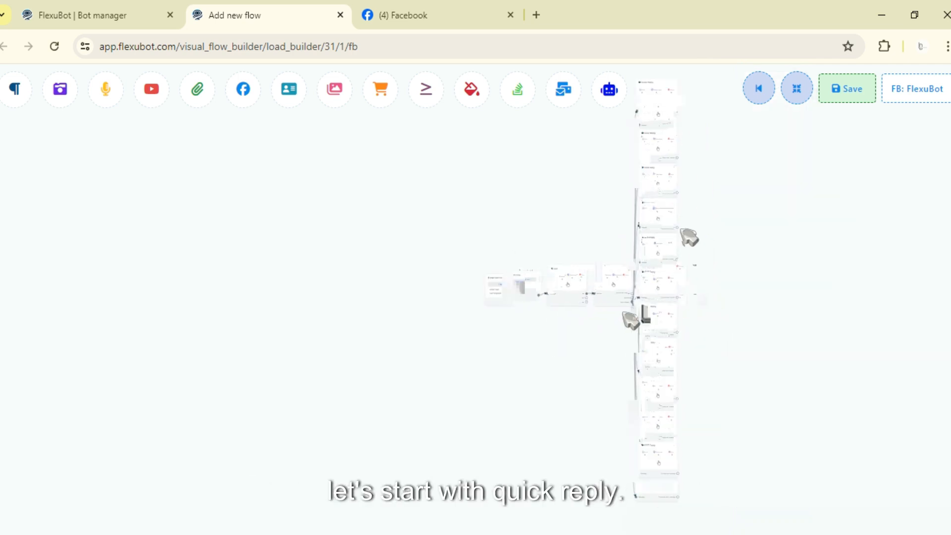
Step: Delete the first Text message and connect the Start Bot Flow element directly to the remaining Text message
{"action": "scroll", "coordinate": [613, 341], "scroll_direction": "up", "scroll_amount": 3}
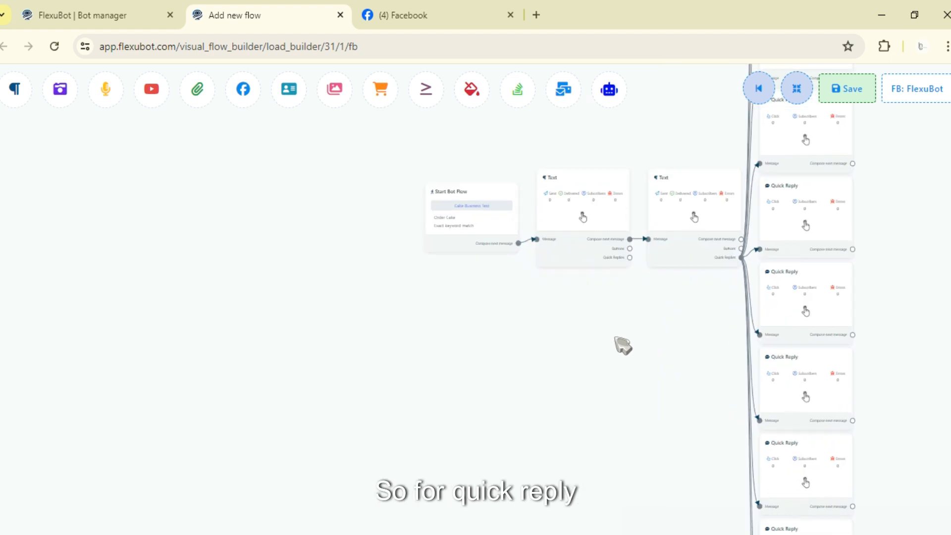
{"action": "scroll", "coordinate": [623, 345], "scroll_direction": "up", "scroll_amount": 3}
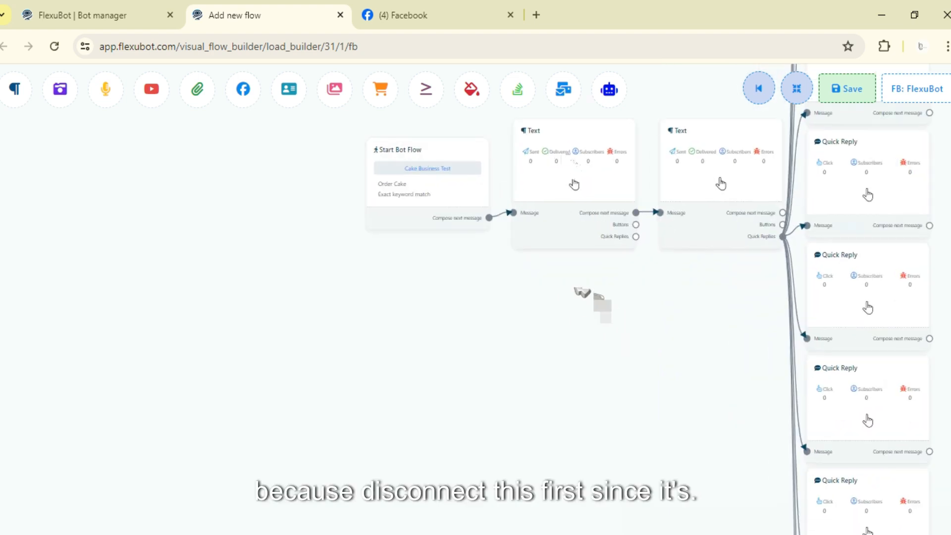
{"action": "right_click", "coordinate": [565, 154]}
{"action": "left_click", "coordinate": [574, 166]}
{"action": "left_click_drag", "start_coordinate": [713, 181], "coordinate": [560, 183]}
{"action": "left_click_drag", "start_coordinate": [481, 209], "coordinate": [516, 204]}
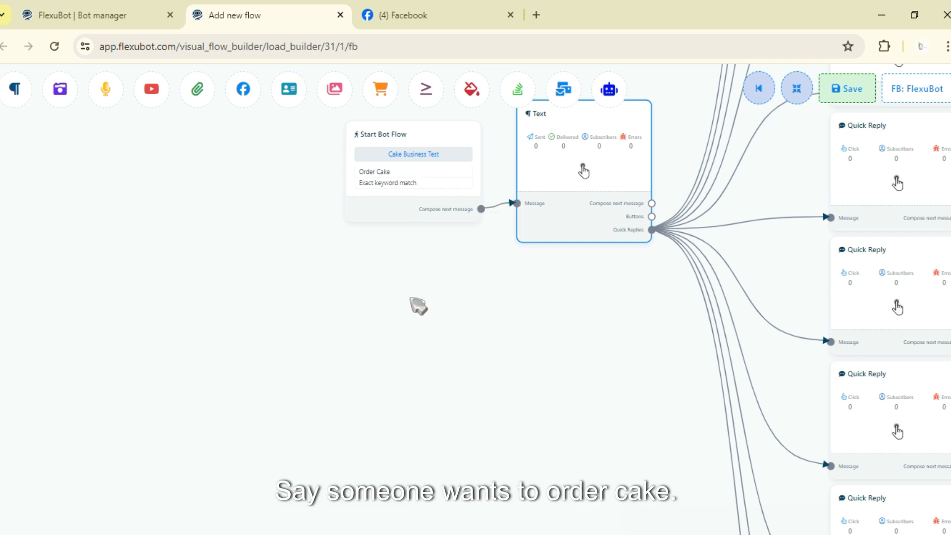
Step: Set the Text message's reply to "Thank you for ordering this cake just a few reminders"
{"action": "scroll", "coordinate": [419, 304], "scroll_direction": "up", "scroll_amount": 3}
{"action": "left_click_drag", "start_coordinate": [433, 297], "coordinate": [449, 466]}
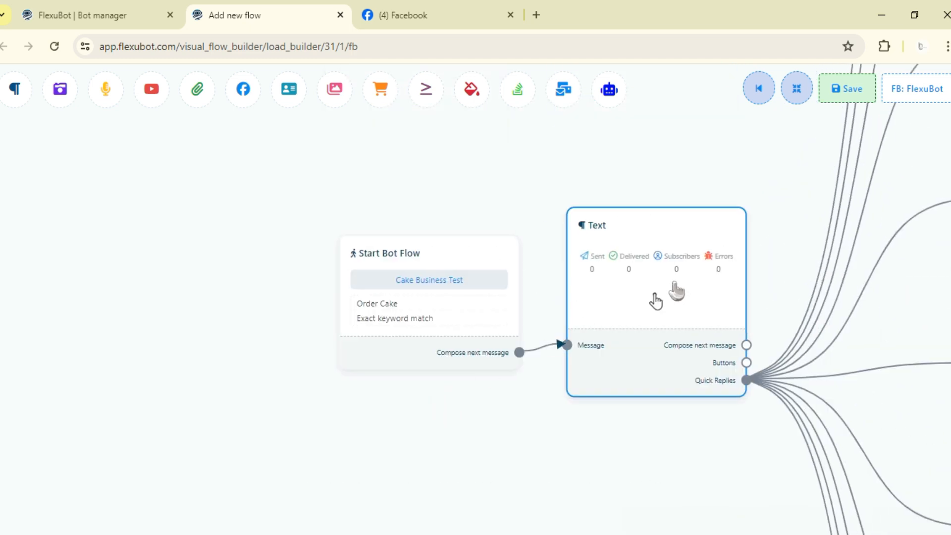
{"action": "double_click", "coordinate": [655, 301]}
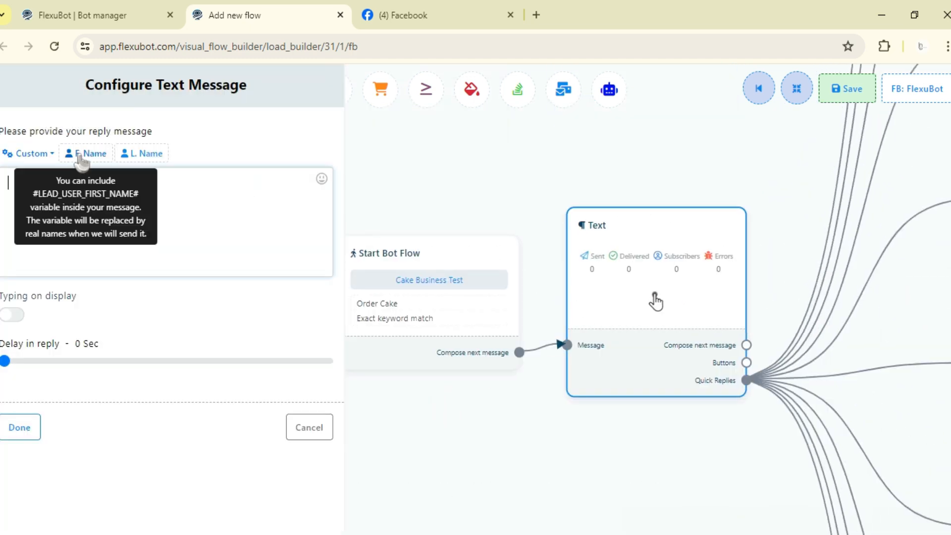
{"action": "left_click", "coordinate": [116, 215]}
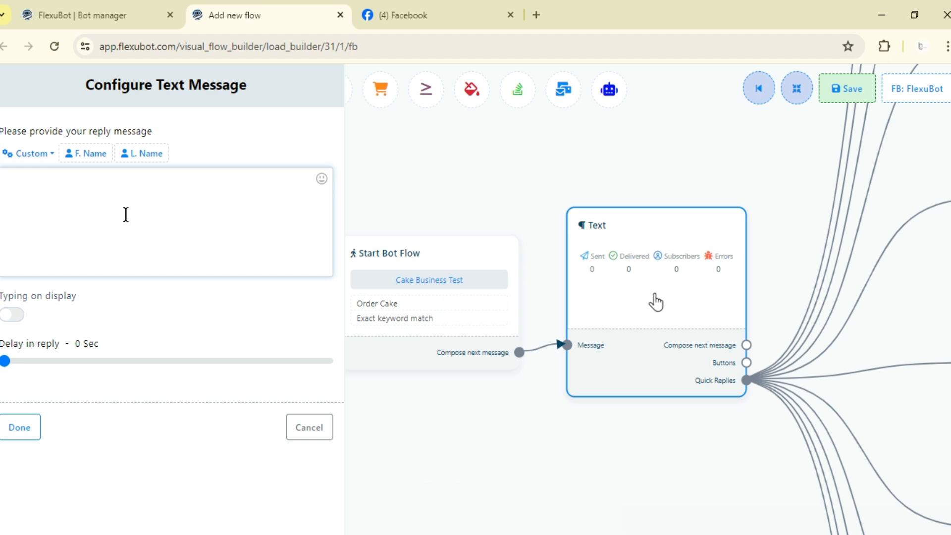
{"action": "type", "text": "Thank you"}
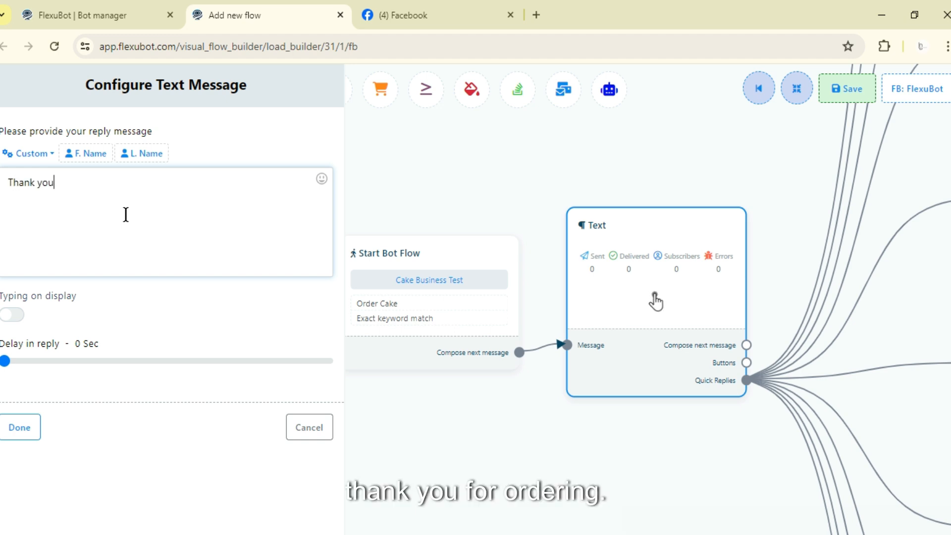
{"action": "type", "text": " for ordering thi"}
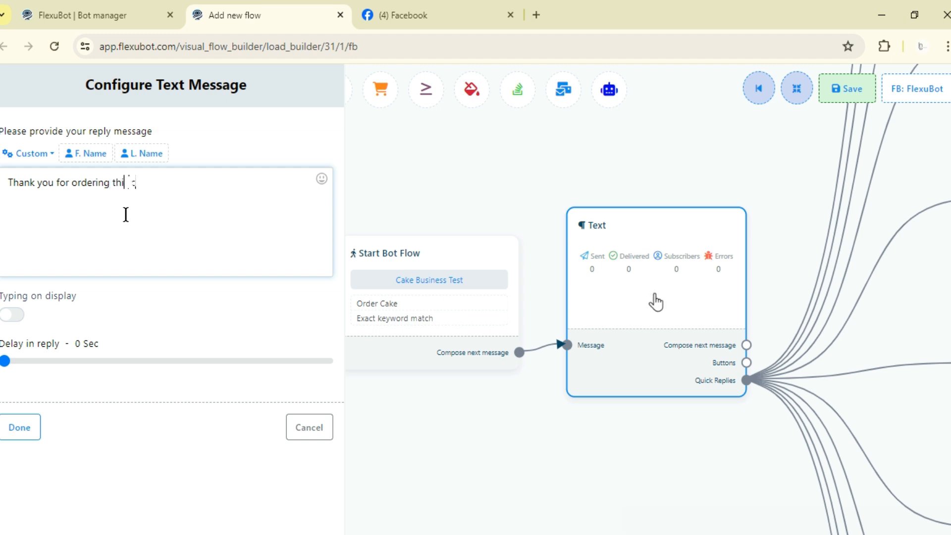
{"action": "type", "text": "s cake jus"}
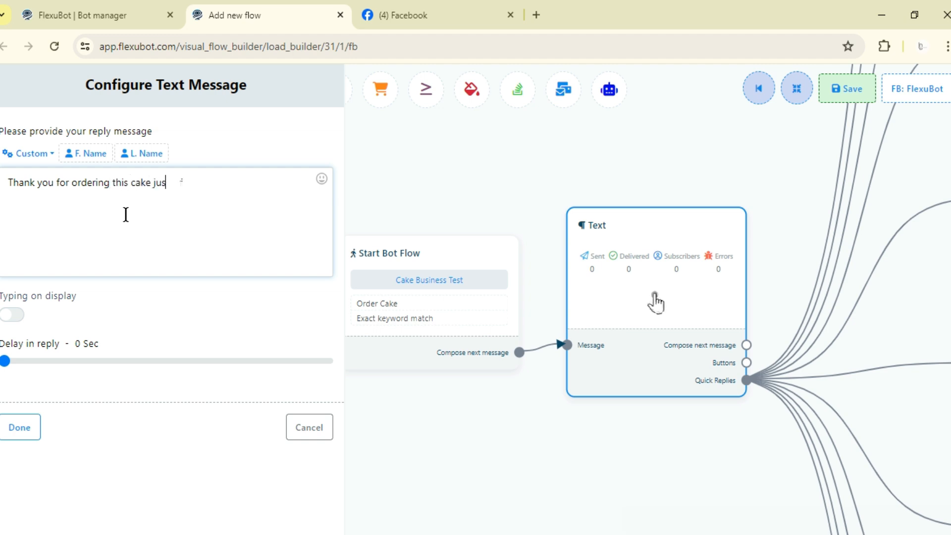
{"action": "type", "text": "t a few reminders"}
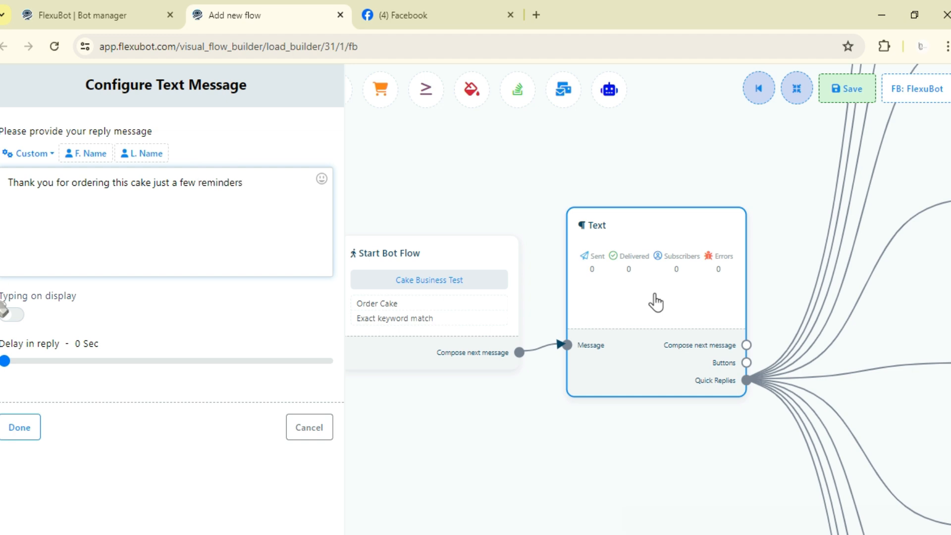
{"action": "left_click", "coordinate": [20, 429]}
{"action": "scroll", "coordinate": [733, 213], "scroll_direction": "down", "scroll_amount": 3}
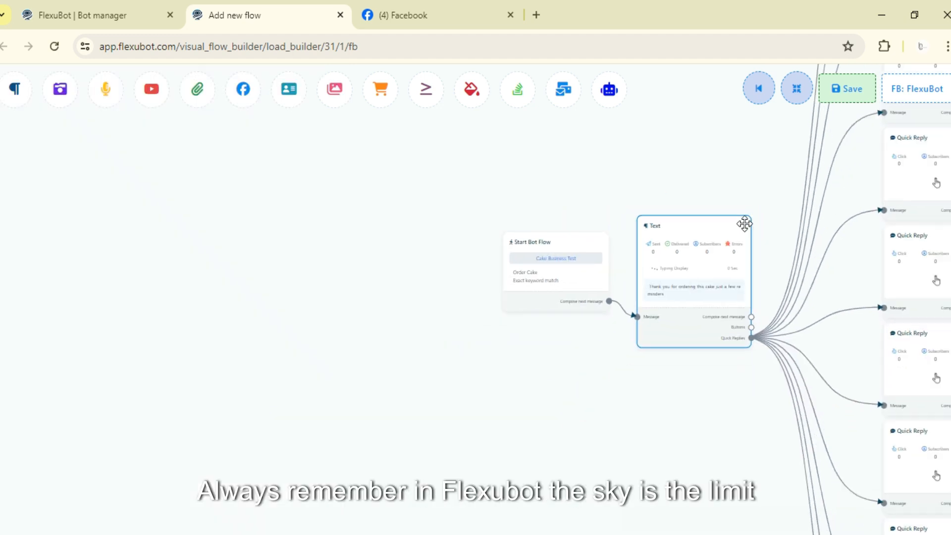
{"action": "left_click_drag", "start_coordinate": [919, 223], "coordinate": [759, 378]}
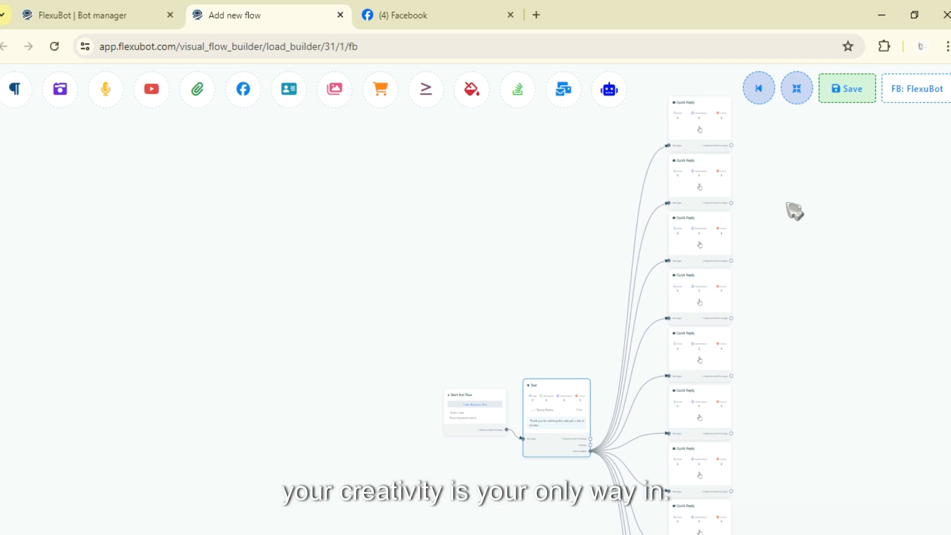
{"action": "left_click_drag", "start_coordinate": [776, 249], "coordinate": [720, 267]}
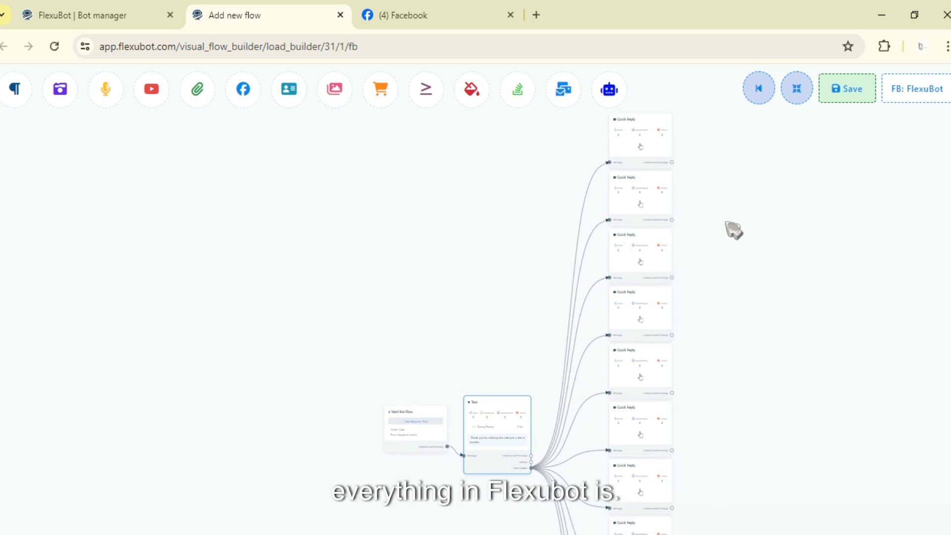
{"action": "left_click_drag", "start_coordinate": [732, 229], "coordinate": [713, 267]}
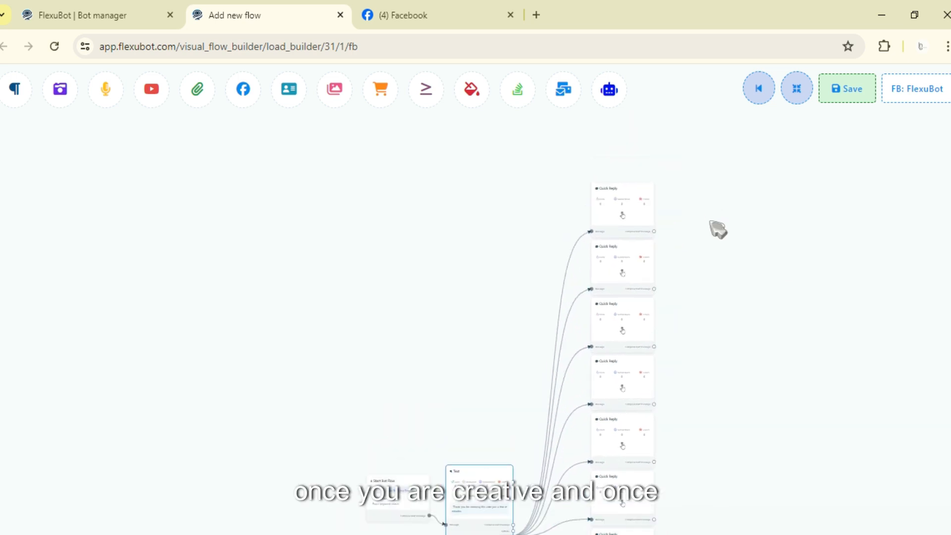
{"action": "scroll", "coordinate": [717, 197], "scroll_direction": "down", "scroll_amount": 3}
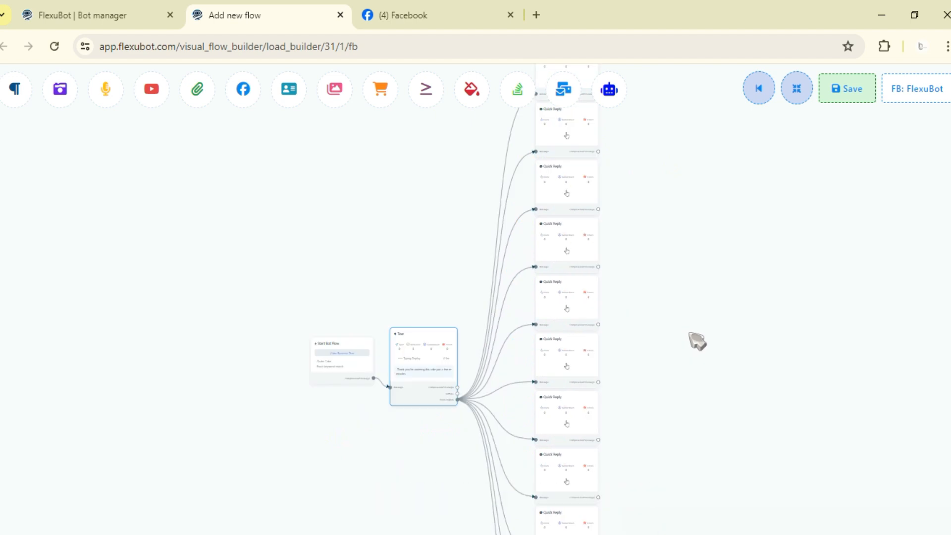
{"action": "left_click_drag", "start_coordinate": [696, 340], "coordinate": [407, 364]}
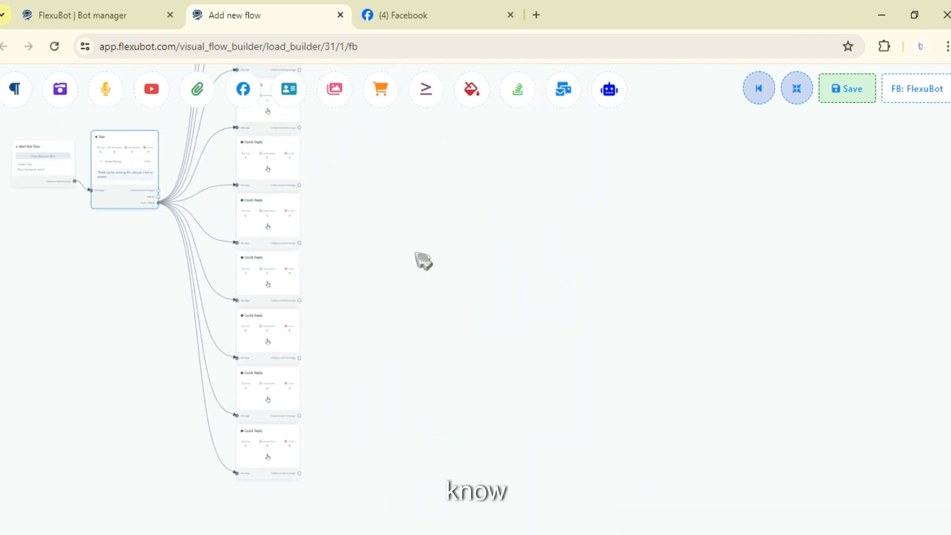
{"action": "left_click_drag", "start_coordinate": [423, 261], "coordinate": [619, 370]}
Step: Set the first Quick Reply's type to Phone and the second Quick Reply's type to Email
{"action": "scroll", "coordinate": [573, 247], "scroll_direction": "up", "scroll_amount": 5}
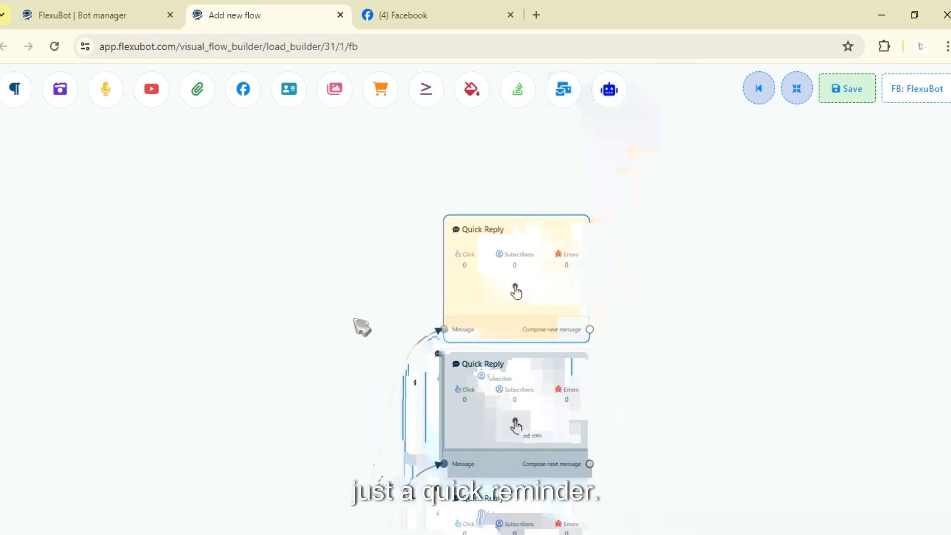
{"action": "left_click", "coordinate": [507, 283]}
{"action": "left_click", "coordinate": [186, 168]}
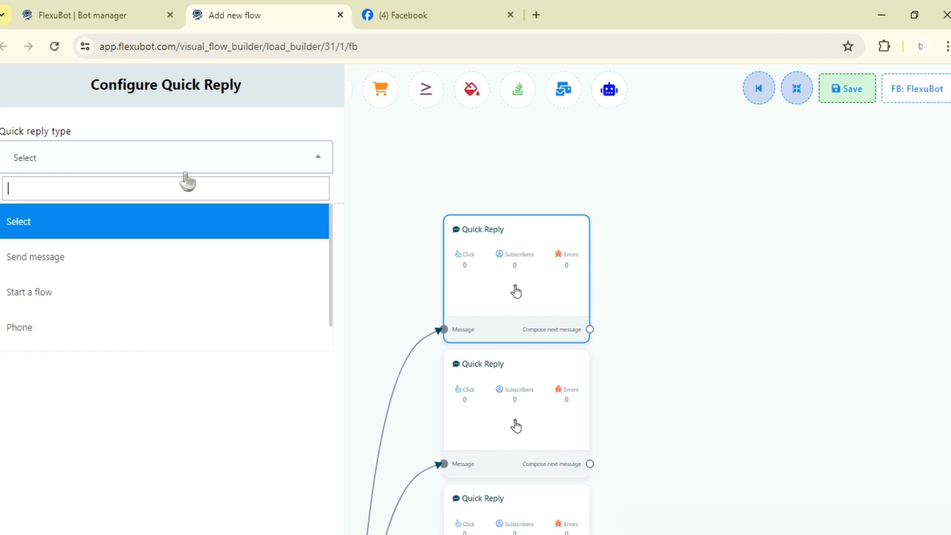
{"action": "left_click", "coordinate": [18, 163]}
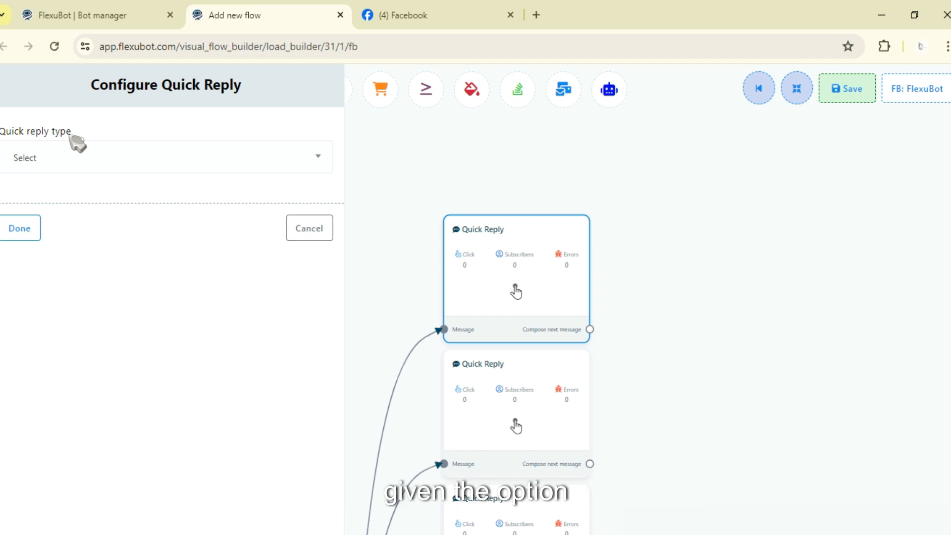
{"action": "left_click_drag", "start_coordinate": [71, 132], "coordinate": [31, 133]}
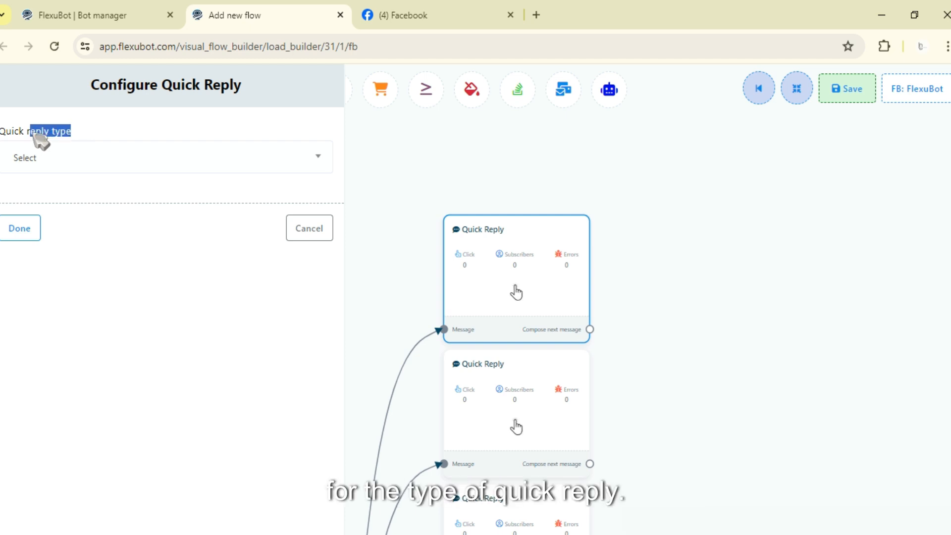
{"action": "left_click", "coordinate": [69, 170]}
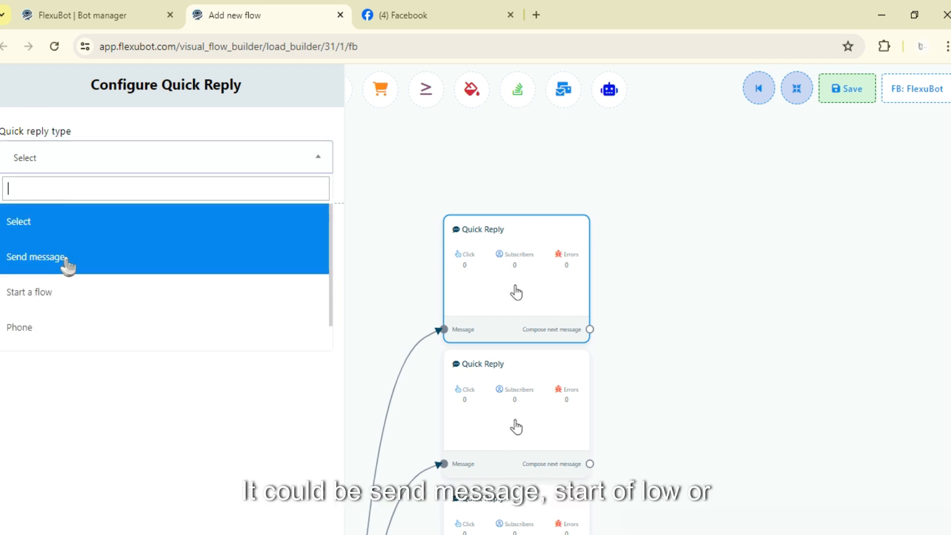
{"action": "scroll", "coordinate": [74, 269], "scroll_direction": "down", "scroll_amount": 1}
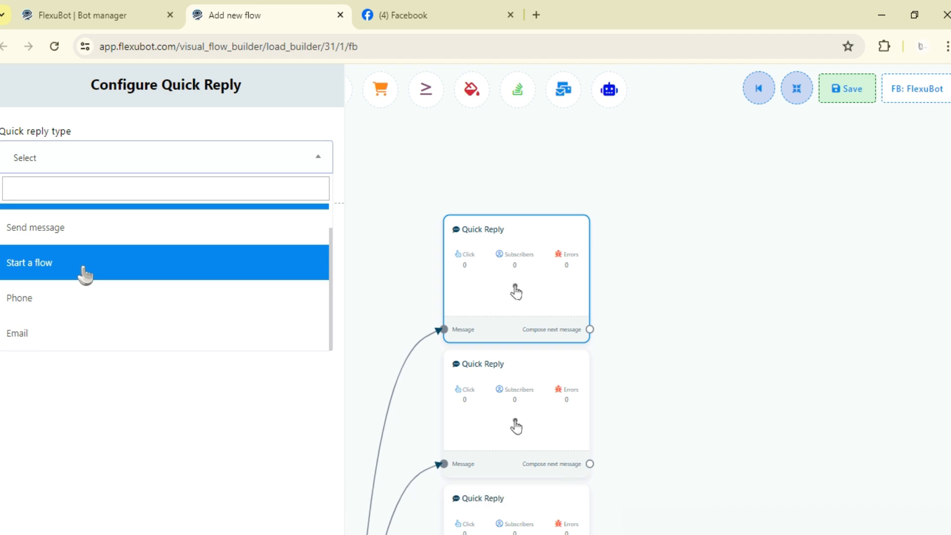
{"action": "left_click", "coordinate": [69, 303]}
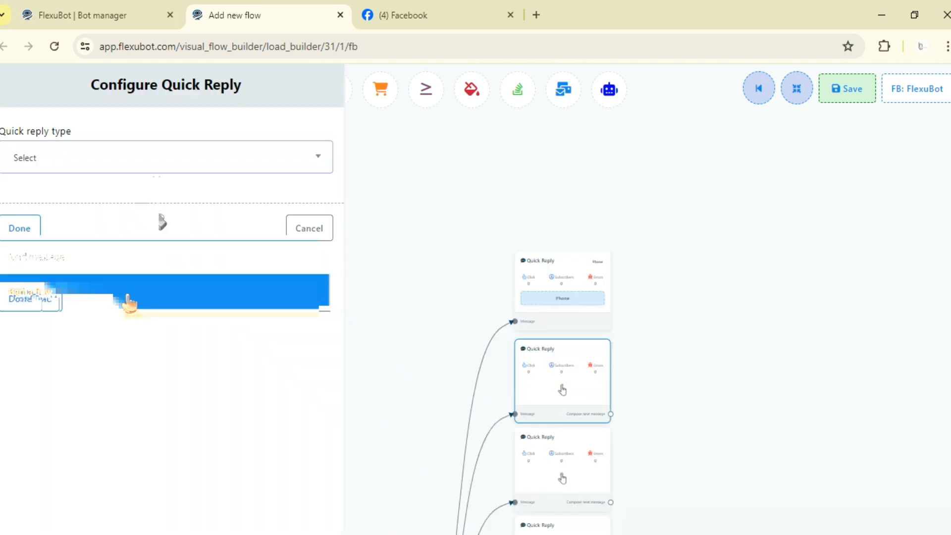
{"action": "left_click", "coordinate": [126, 332]}
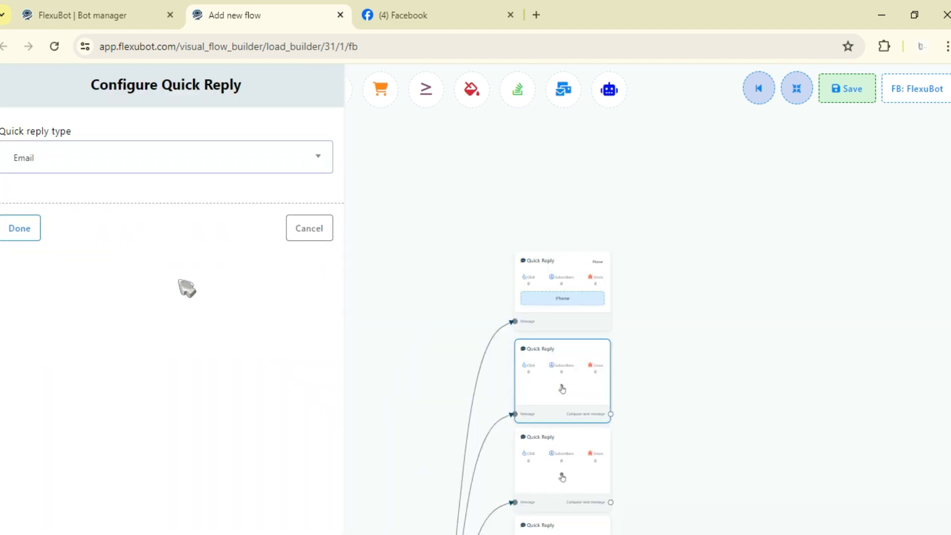
{"action": "left_click", "coordinate": [35, 237]}
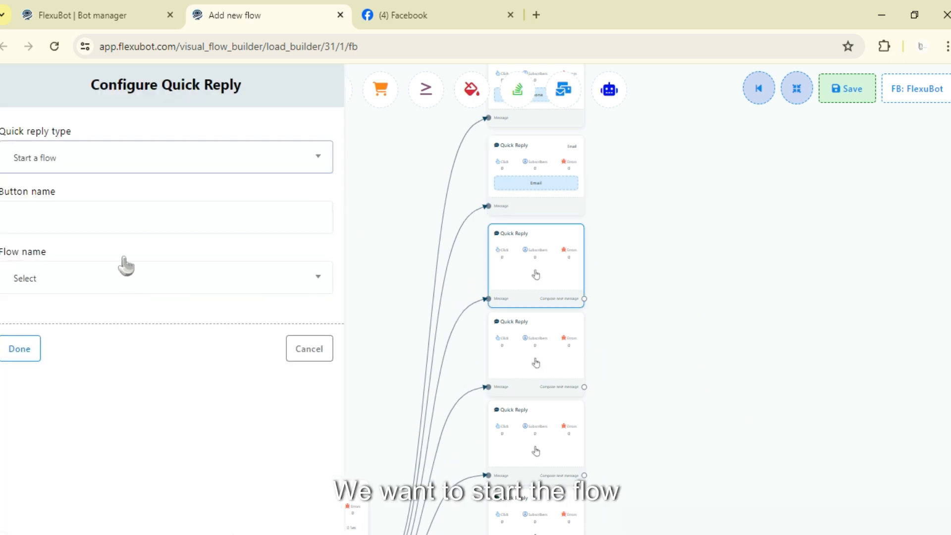
Step: Set the third Quick Reply's type to Start a flow with the button name "test 1", and check its flow name options
{"action": "left_click", "coordinate": [127, 223]}
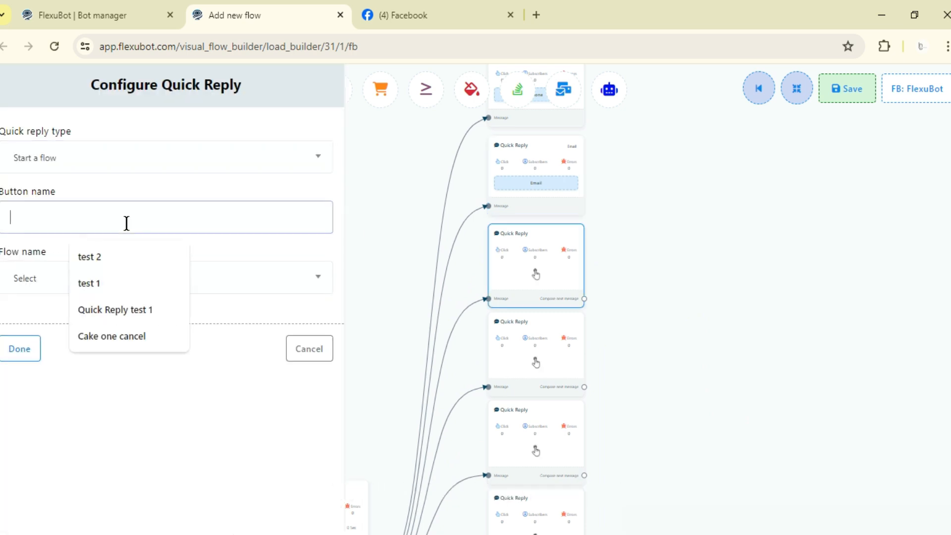
{"action": "left_click", "coordinate": [168, 284]}
{"action": "left_click", "coordinate": [92, 278]}
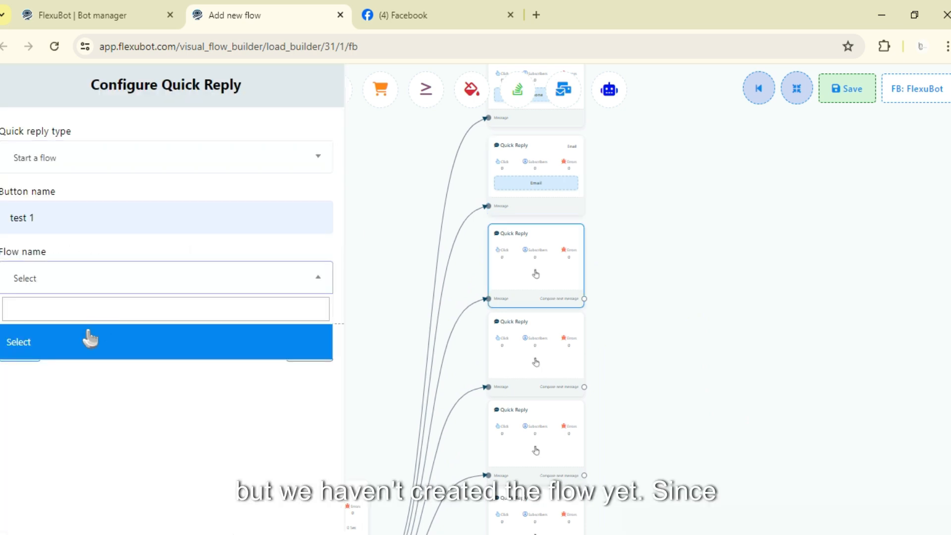
{"action": "left_click", "coordinate": [69, 387]}
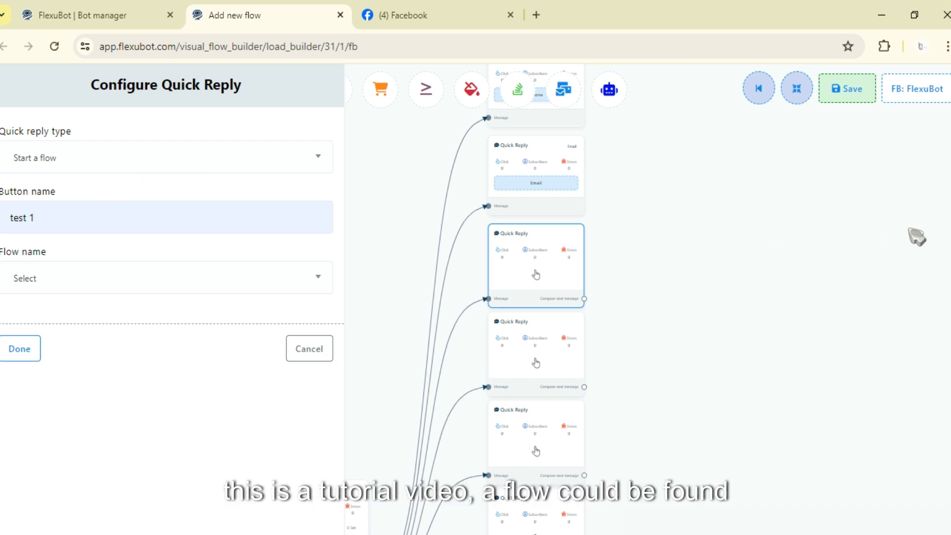
Step: Check the Bot manager's Bot Reply list for existing flows, and return to the third Quick Reply's flow name options
{"action": "left_click_drag", "start_coordinate": [597, 216], "coordinate": [610, 179]}
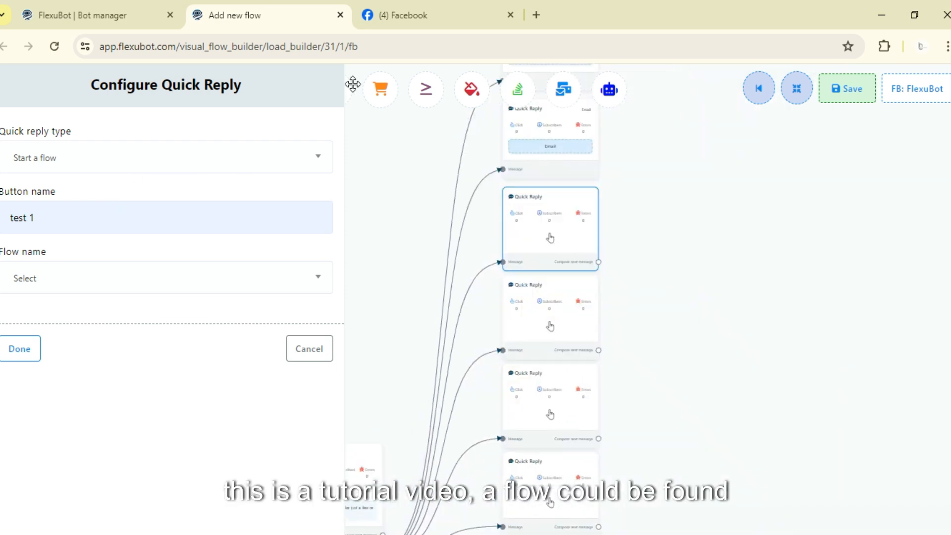
{"action": "left_click", "coordinate": [148, 12]}
{"action": "scroll", "coordinate": [545, 324], "scroll_direction": "down", "scroll_amount": 2}
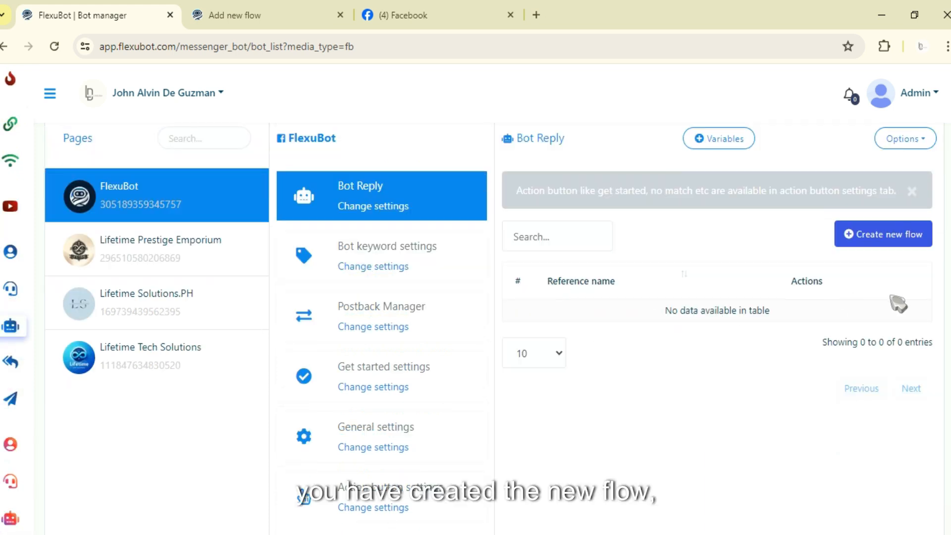
{"action": "left_click", "coordinate": [303, 6]}
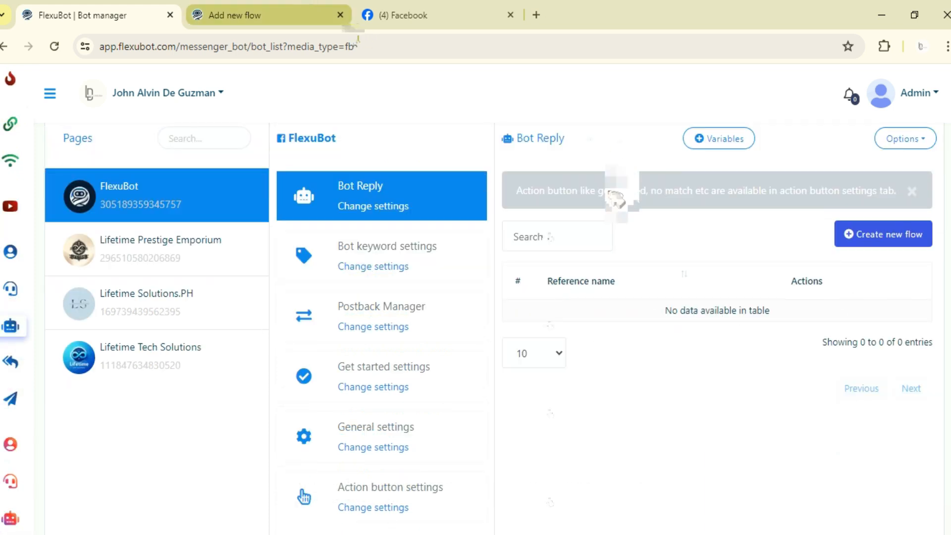
{"action": "left_click_drag", "start_coordinate": [687, 256], "coordinate": [774, 155]}
{"action": "left_click", "coordinate": [60, 282]}
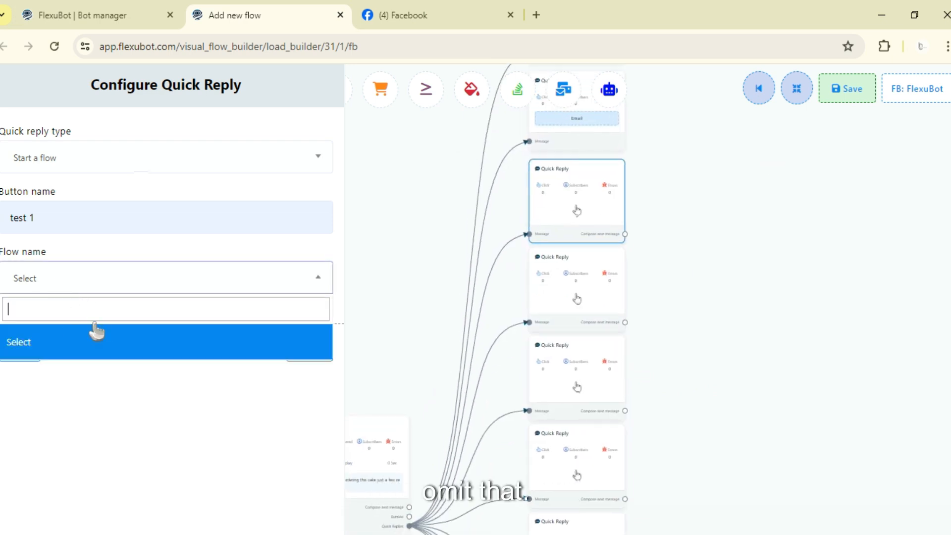
Step: Change the third Quick Reply's type to Send message and apply its configuration
{"action": "left_click", "coordinate": [99, 157]}
{"action": "left_click", "coordinate": [115, 257]}
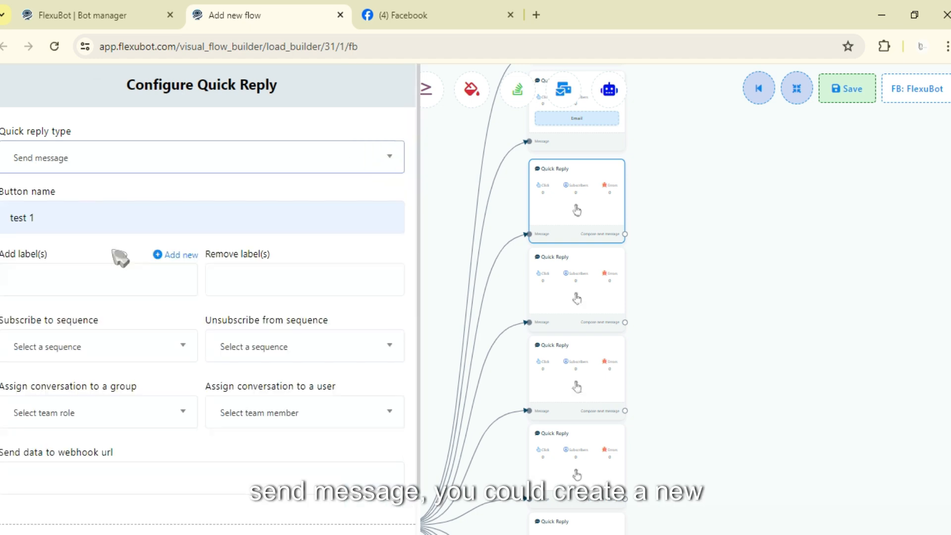
{"action": "scroll", "coordinate": [73, 287], "scroll_direction": "down", "scroll_amount": 1}
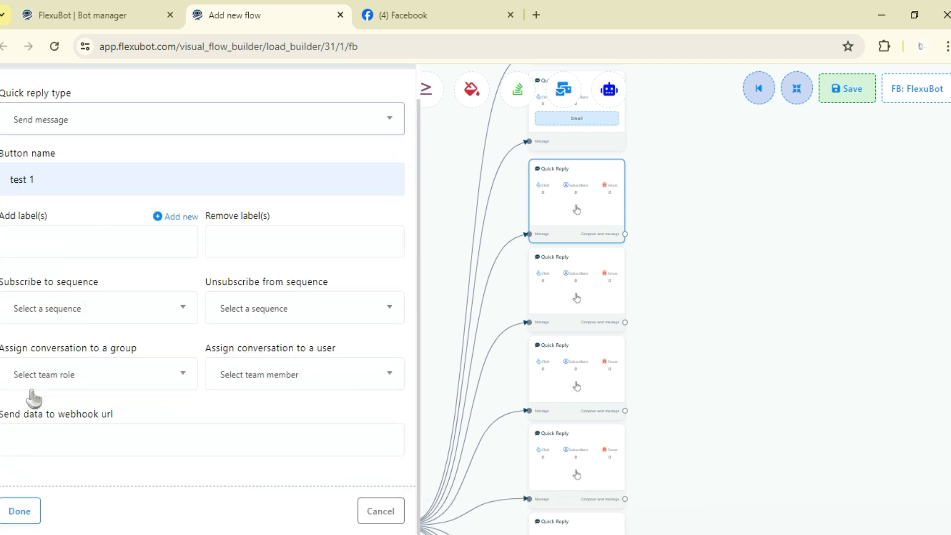
{"action": "left_click", "coordinate": [19, 511]}
Step: Attach a Text message to the "test 1" Quick Reply with the reply "This cake it beutiful" and typing display enabled
{"action": "left_click_drag", "start_coordinate": [624, 230], "coordinate": [684, 234]}
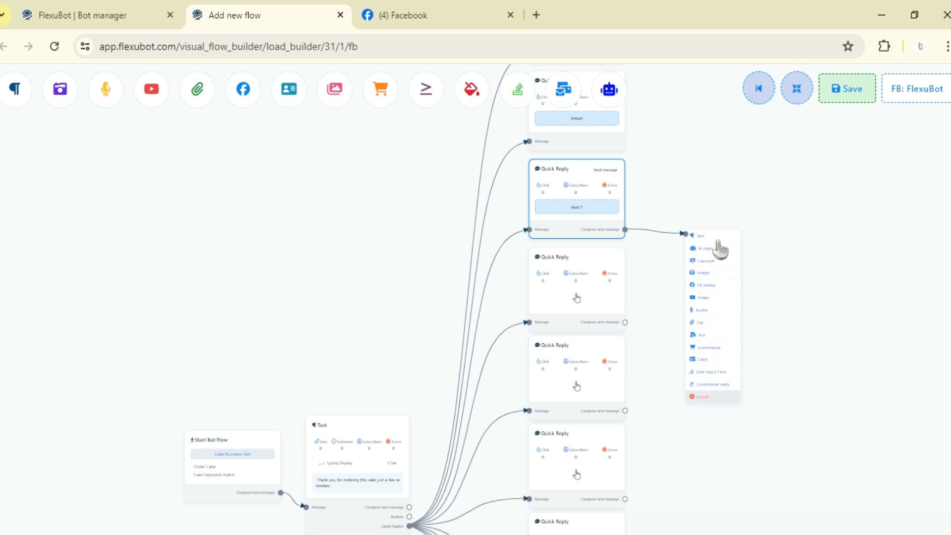
{"action": "left_click", "coordinate": [720, 238]}
{"action": "left_click_drag", "start_coordinate": [720, 267], "coordinate": [688, 181]}
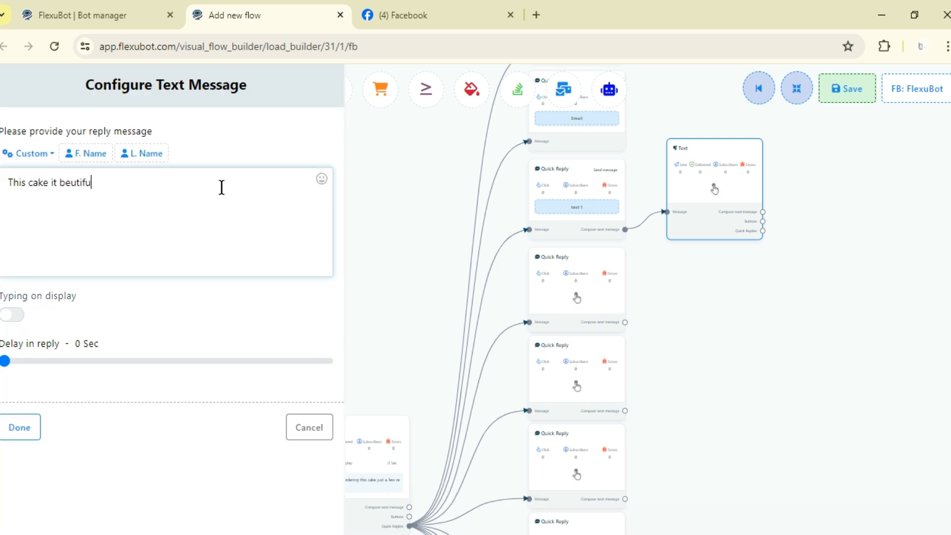
{"action": "type", "text": "l"}
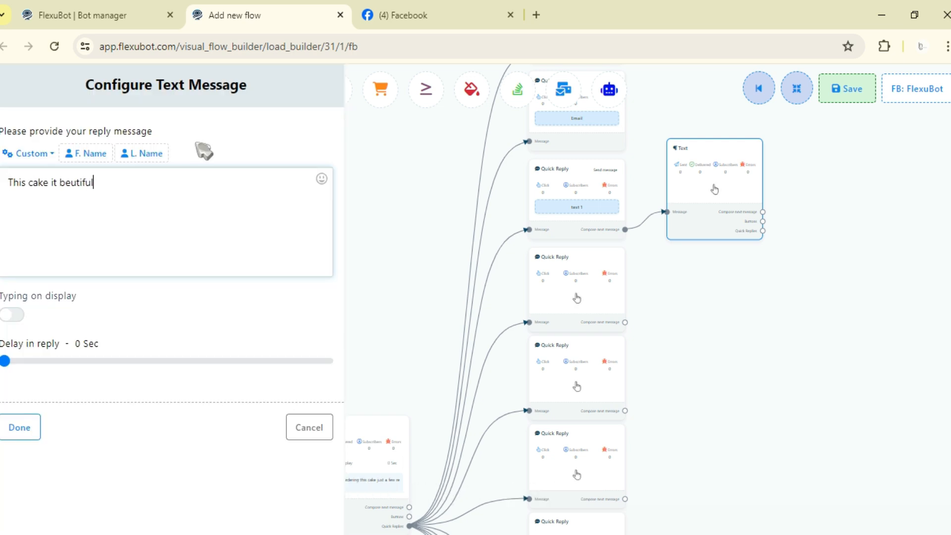
{"action": "left_click", "coordinate": [15, 315]}
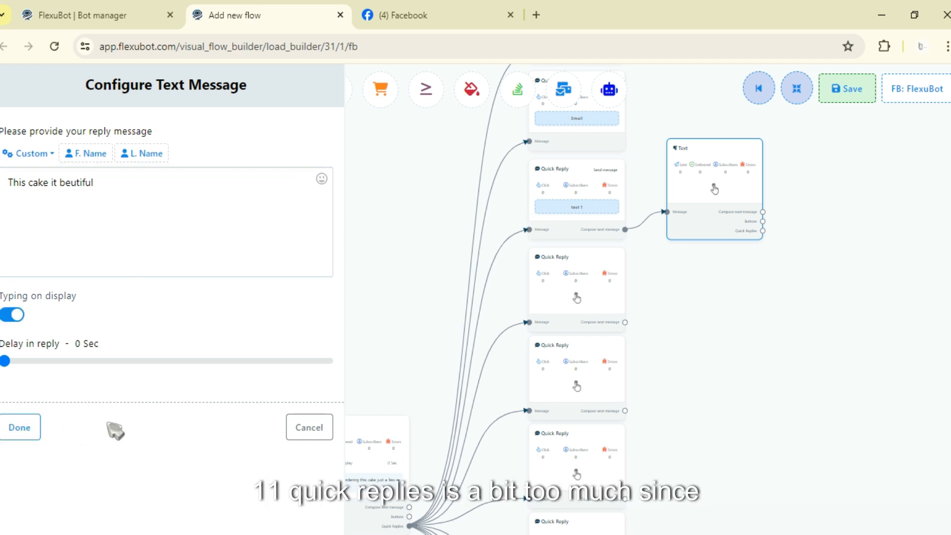
{"action": "left_click", "coordinate": [20, 427]}
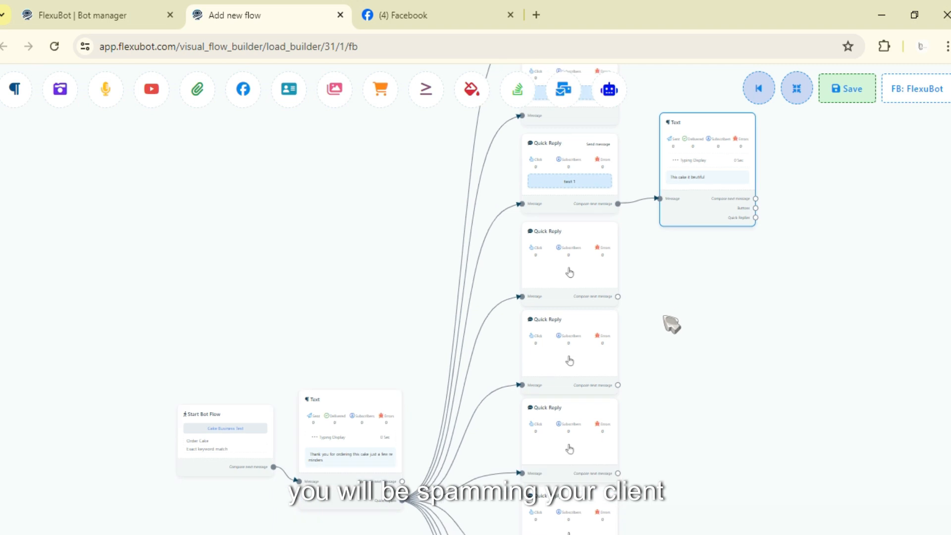
Step: Delete the seven lowest unconfigured Quick Reply elements, keeping Phone, Email, "test 1" and one empty Quick Reply
{"action": "left_click_drag", "start_coordinate": [670, 323], "coordinate": [619, 148]}
{"action": "scroll", "coordinate": [647, 286], "scroll_direction": "down", "scroll_amount": 1}
{"action": "scroll", "coordinate": [654, 227], "scroll_direction": "down", "scroll_amount": 1}
{"action": "left_click_drag", "start_coordinate": [654, 226], "coordinate": [697, 44]}
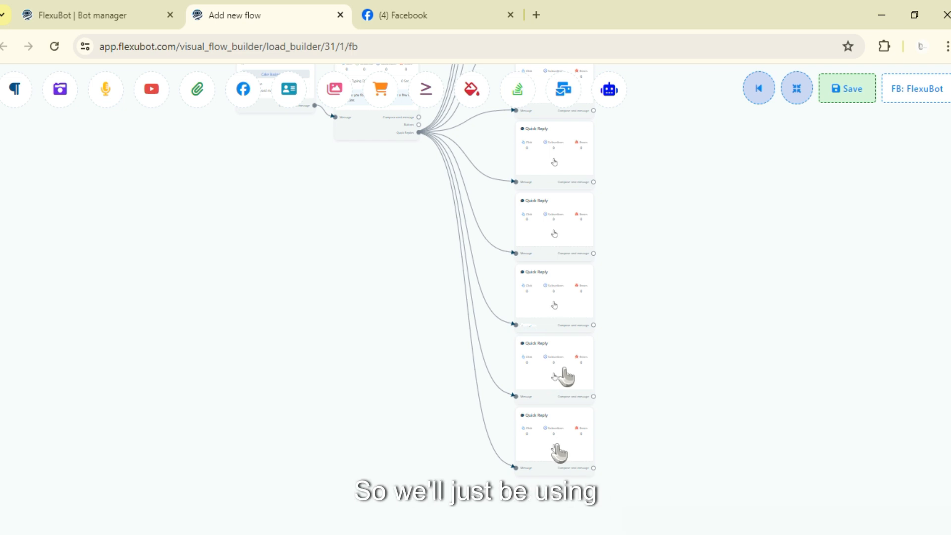
{"action": "right_click", "coordinate": [558, 448]}
{"action": "left_click", "coordinate": [587, 452]}
{"action": "left_click", "coordinate": [576, 370]}
{"action": "right_click", "coordinate": [563, 301]}
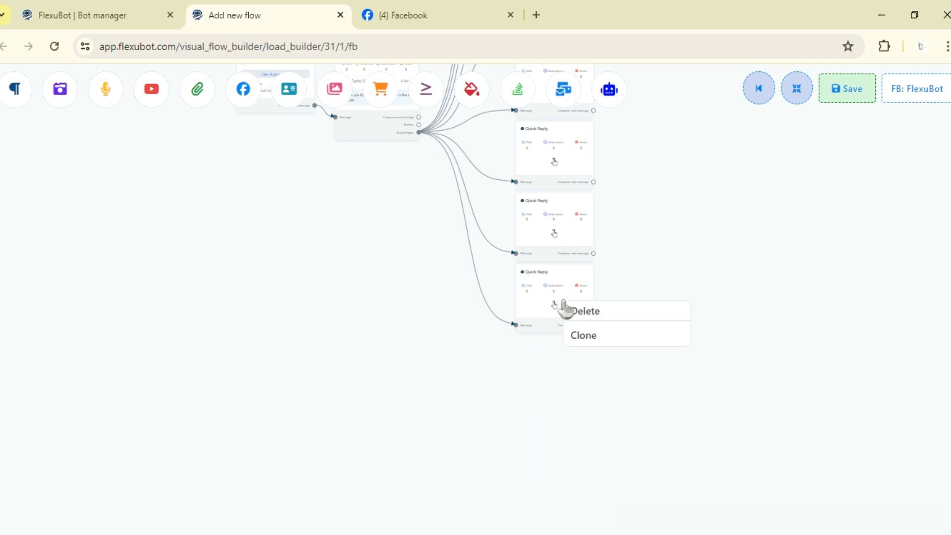
{"action": "left_click", "coordinate": [577, 310]}
{"action": "right_click", "coordinate": [573, 210]}
{"action": "left_click", "coordinate": [587, 221]}
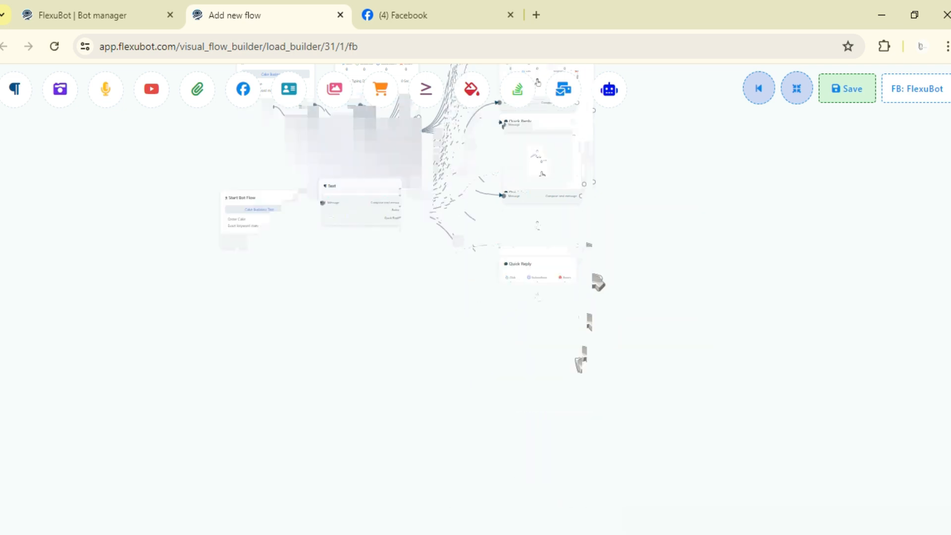
{"action": "left_click", "coordinate": [562, 357]}
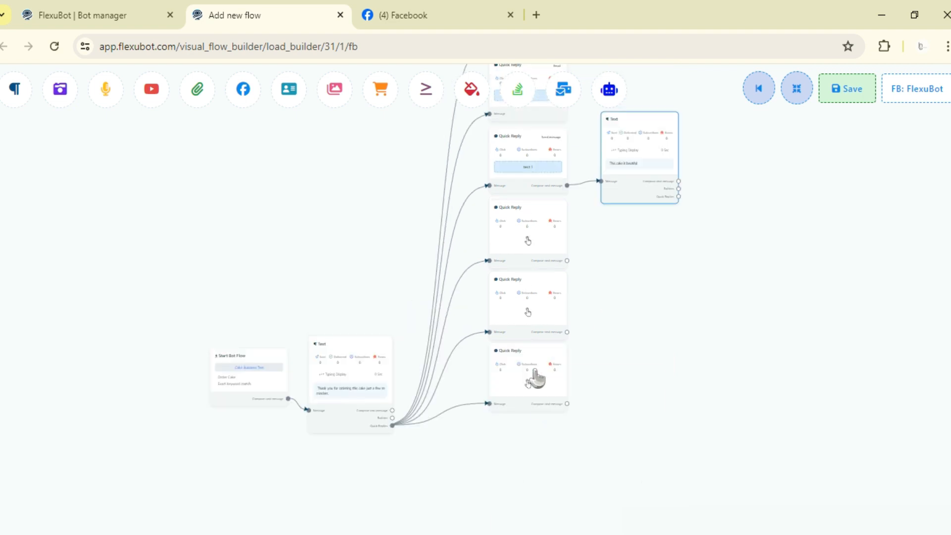
{"action": "right_click", "coordinate": [534, 375]}
{"action": "left_click", "coordinate": [550, 379]}
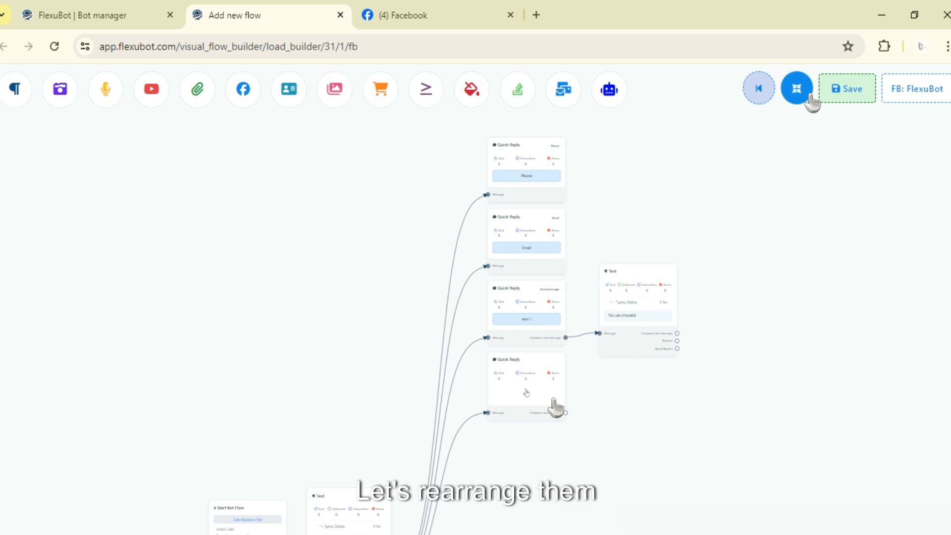
Step: Rearrange the remaining flow elements automatically into a compact layout
{"action": "left_click", "coordinate": [808, 97]}
{"action": "scroll", "coordinate": [503, 405], "scroll_direction": "up", "scroll_amount": 3}
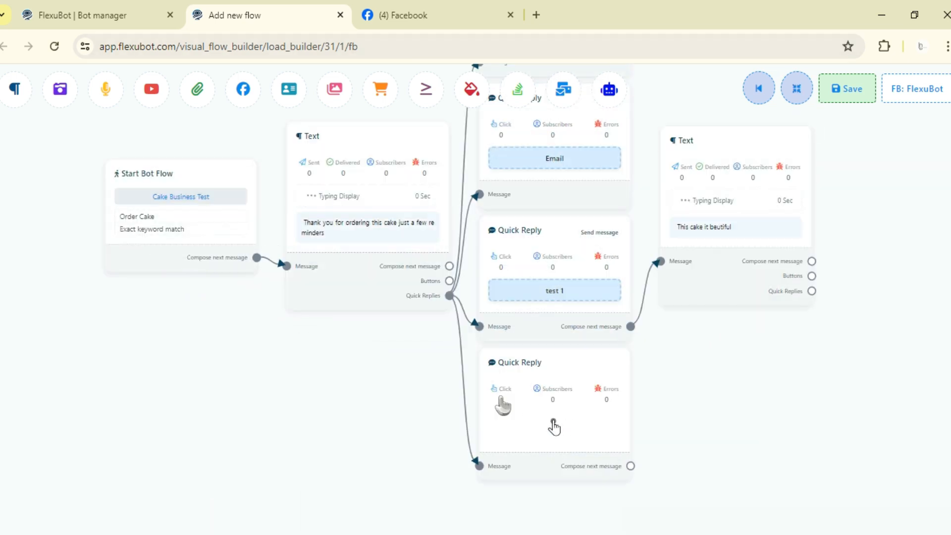
{"action": "scroll", "coordinate": [586, 383], "scroll_direction": "up", "scroll_amount": 2}
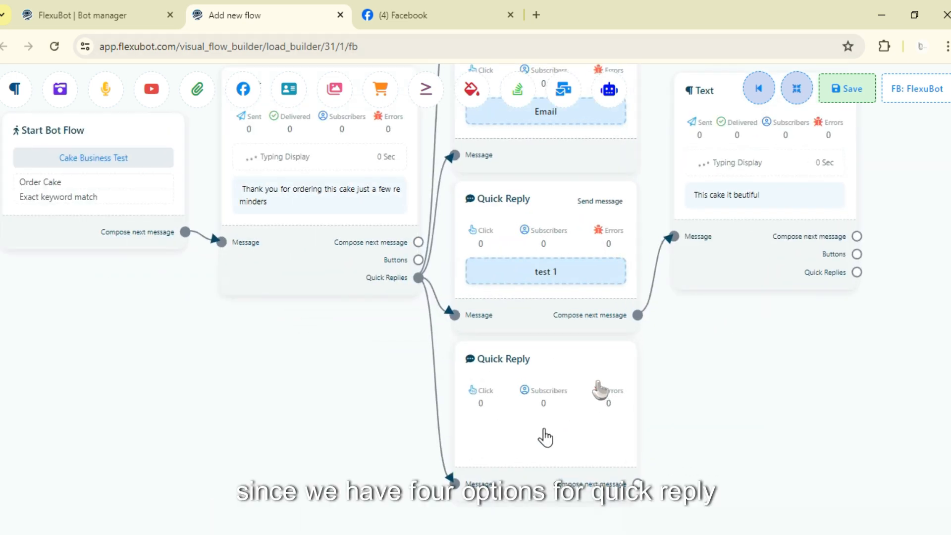
{"action": "scroll", "coordinate": [600, 390], "scroll_direction": "down", "scroll_amount": 4}
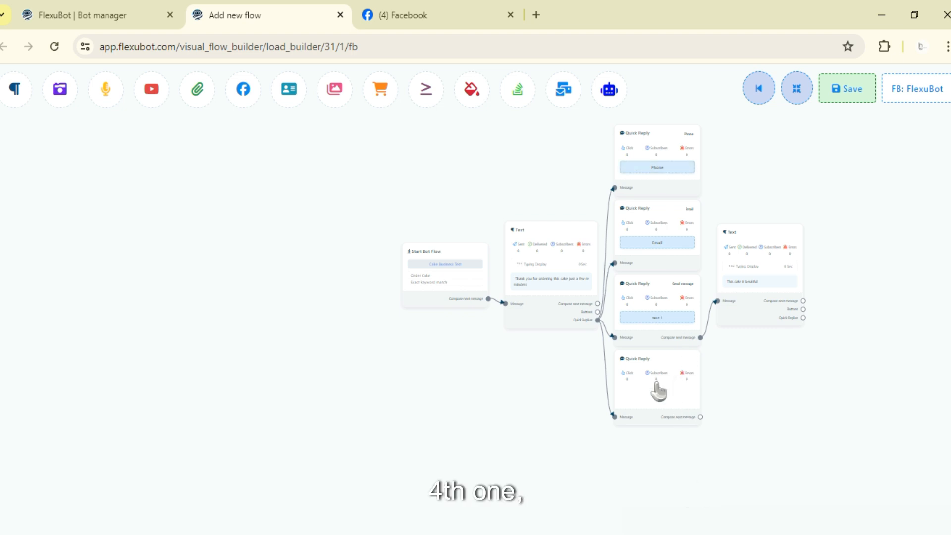
Step: Delete the unconfigured fourth Quick Reply and save the bot flow
{"action": "left_click", "coordinate": [176, 10]}
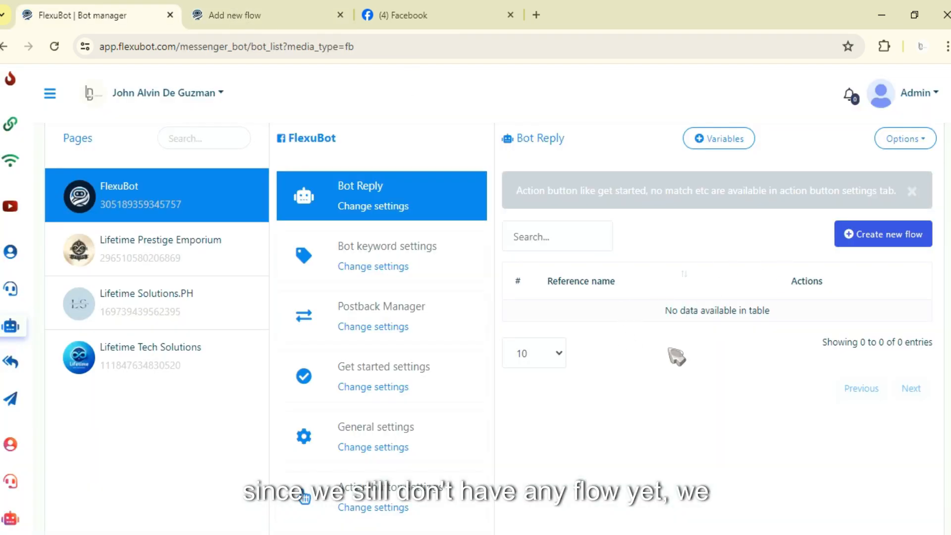
{"action": "left_click", "coordinate": [239, 12]}
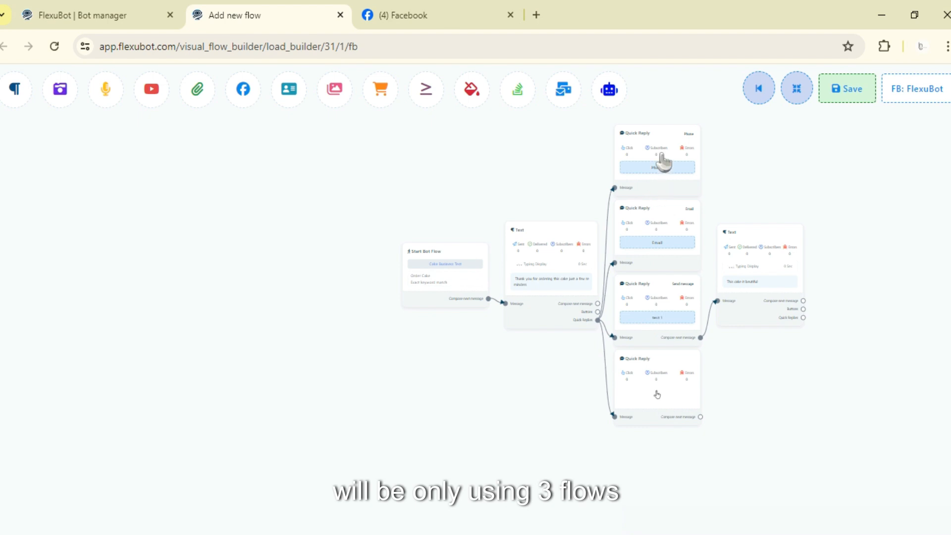
{"action": "right_click", "coordinate": [662, 379]}
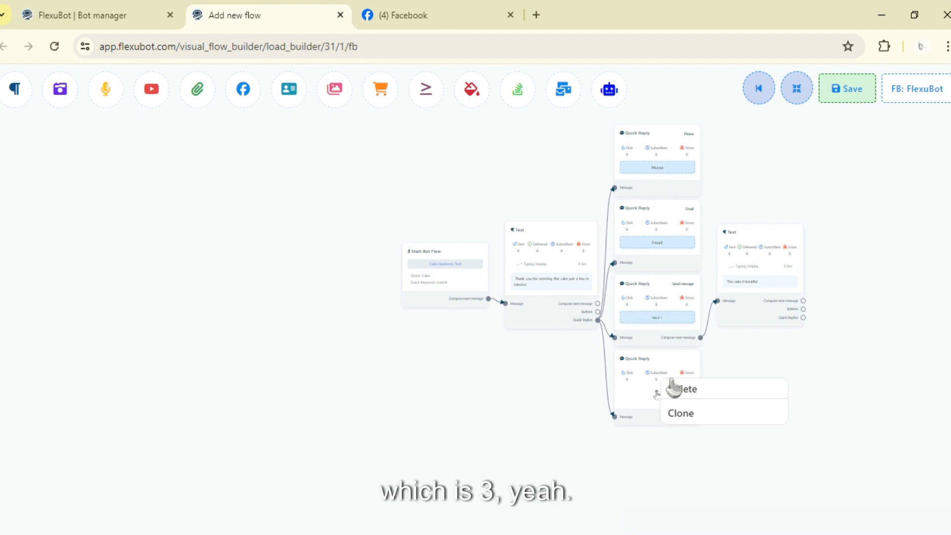
{"action": "left_click", "coordinate": [835, 102]}
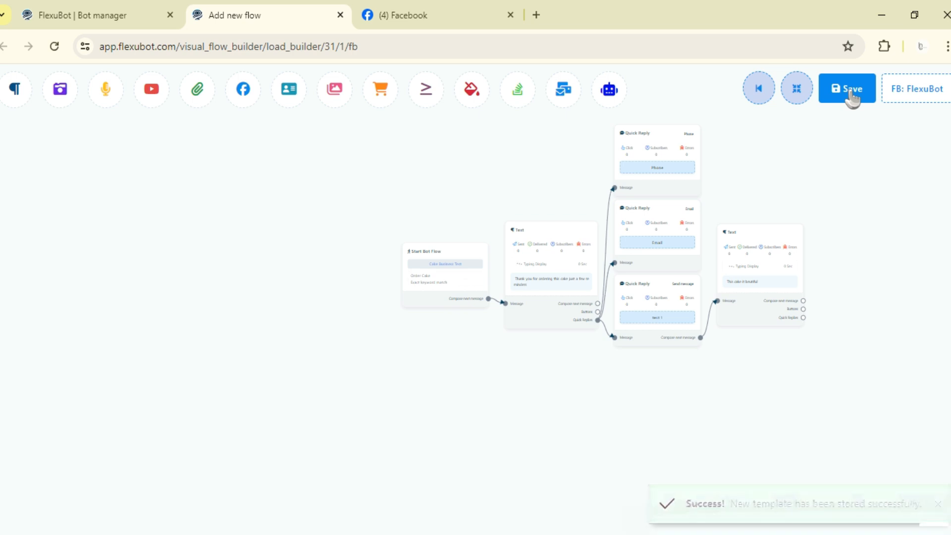
Step: Switch to the FlexuBot page on Facebook, start the Messenger conversation and send the message "Order Cake"
{"action": "left_click", "coordinate": [483, 11]}
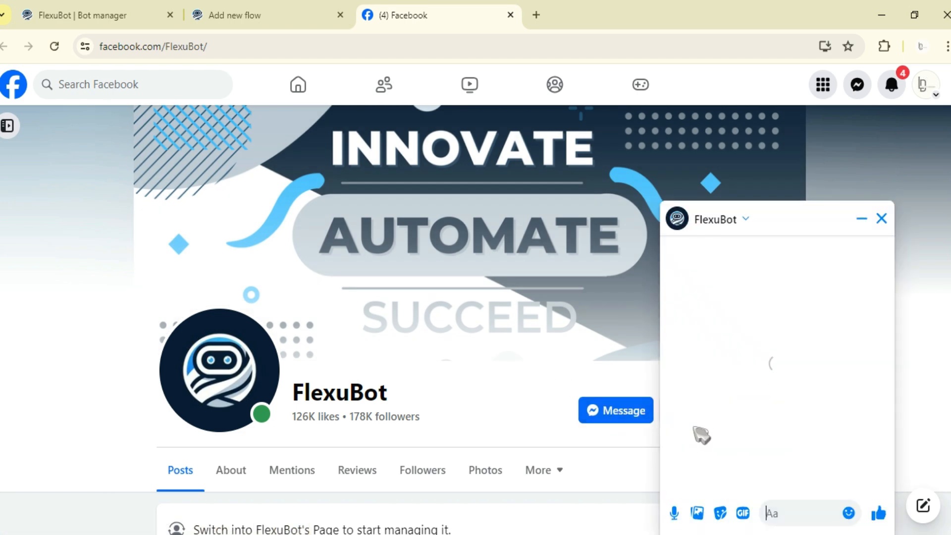
{"action": "left_click", "coordinate": [778, 467]}
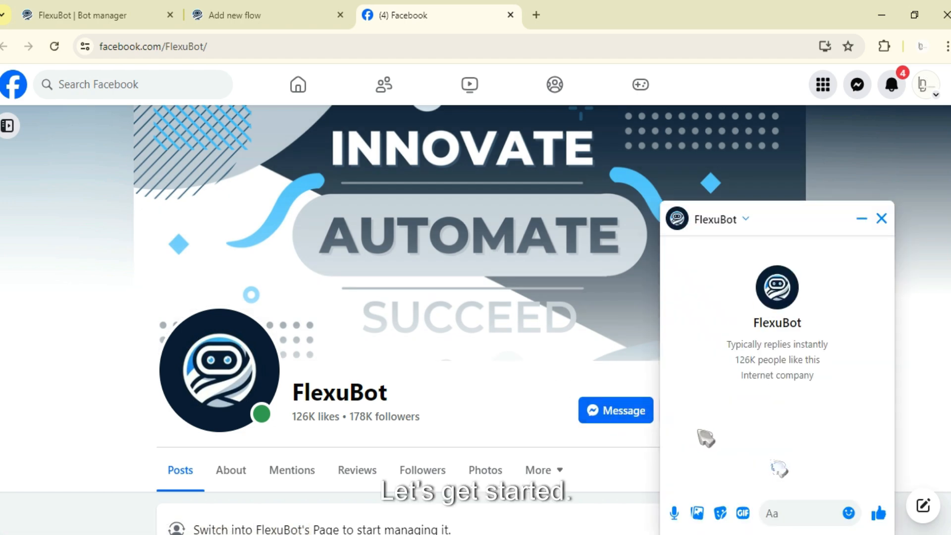
{"action": "type", "text": "Order"}
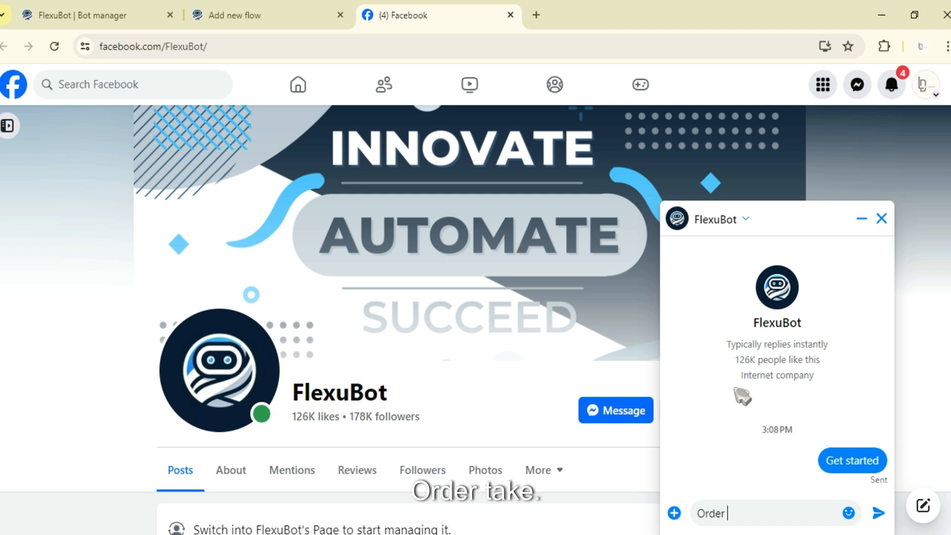
{"action": "type", "text": " Cake"}
{"action": "key", "text": "Return"}
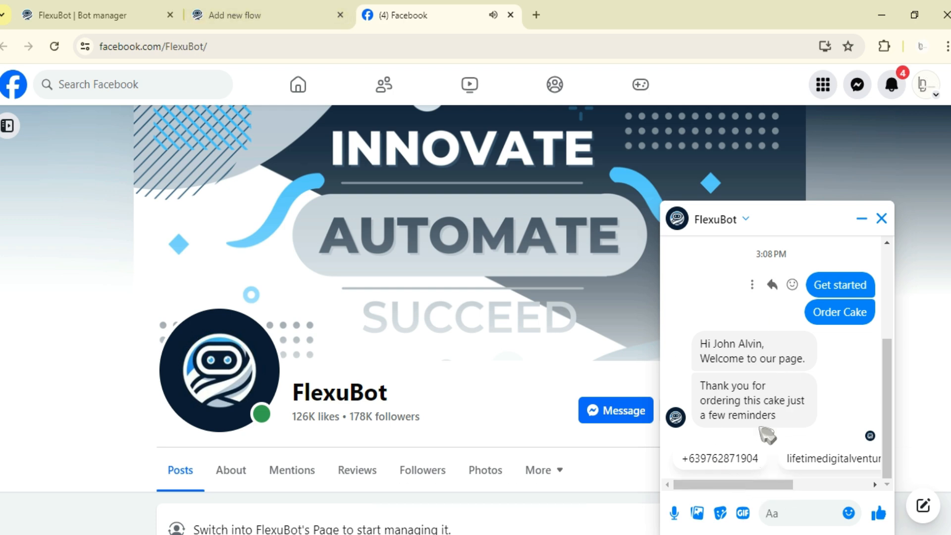
Step: Look through the quick replies offered under the bot's thank-you message in the chat
{"action": "mouse_move", "coordinate": [725, 490]}
{"action": "left_mouse_down"}
{"action": "mouse_move", "coordinate": [843, 476]}
{"action": "mouse_move", "coordinate": [711, 492]}
{"action": "mouse_move", "coordinate": [847, 490]}
{"action": "mouse_move", "coordinate": [696, 485]}
{"action": "mouse_move", "coordinate": [774, 489]}
{"action": "mouse_move", "coordinate": [745, 488]}
{"action": "left_mouse_up"}
{"action": "left_click", "coordinate": [846, 399]}
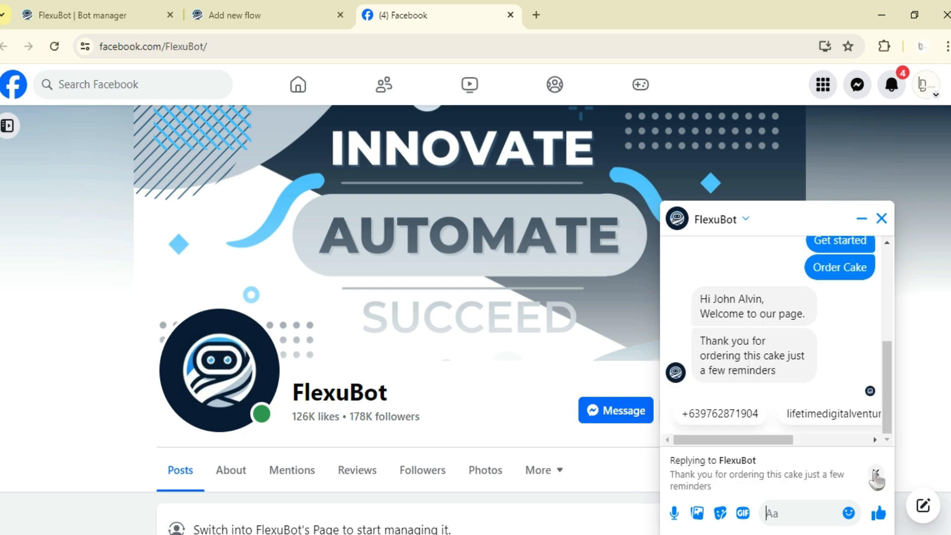
{"action": "left_click", "coordinate": [876, 475]}
{"action": "left_click_drag", "start_coordinate": [782, 490], "coordinate": [846, 484]}
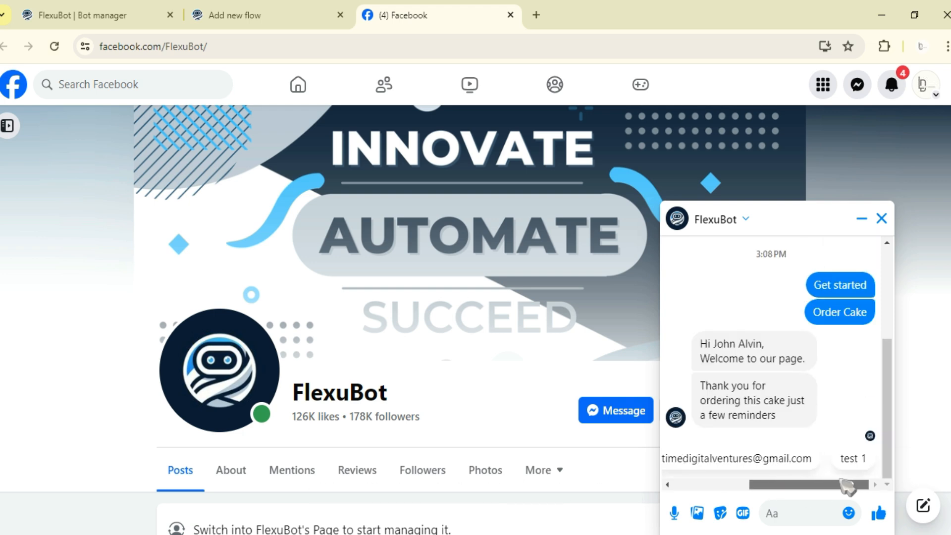
Step: Return to the flow builder and delete the "test 1" Quick Reply together with its attached Text message
{"action": "left_click", "coordinate": [91, 11]}
{"action": "left_click", "coordinate": [297, 13]}
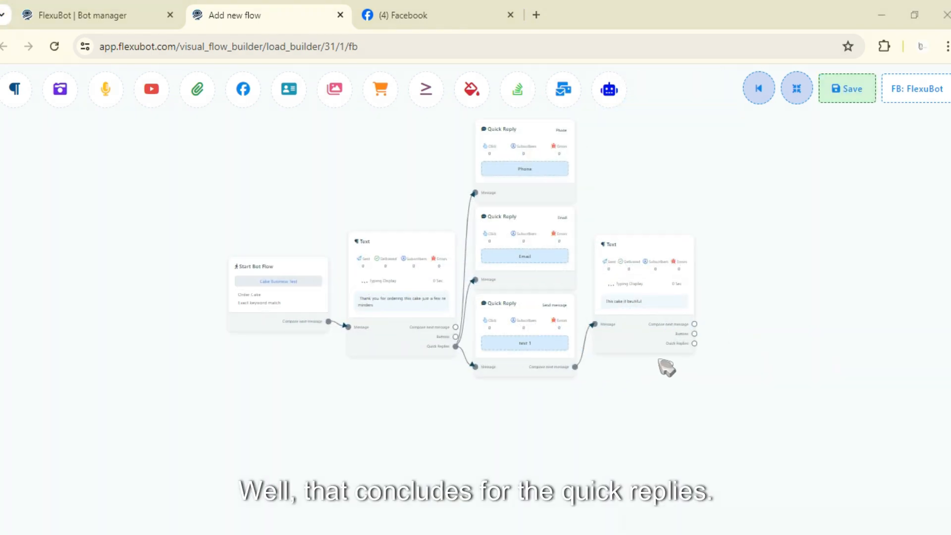
{"action": "left_click_drag", "start_coordinate": [601, 391], "coordinate": [670, 423]}
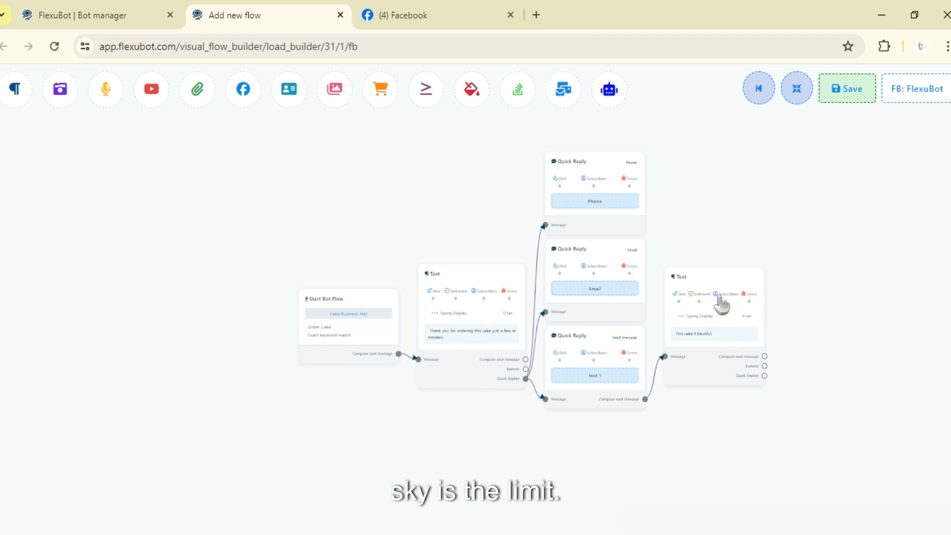
{"action": "left_click_drag", "start_coordinate": [722, 305], "coordinate": [736, 347]}
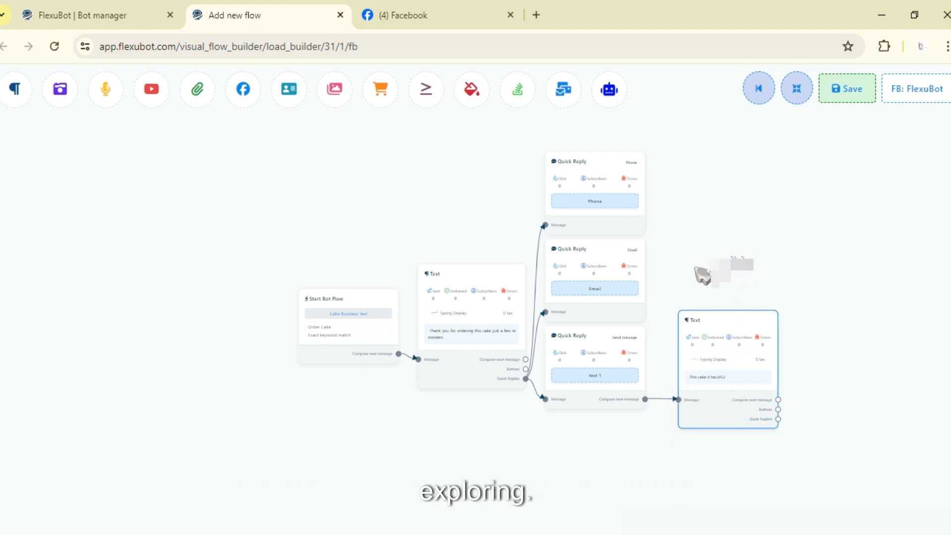
{"action": "right_click", "coordinate": [613, 341]}
{"action": "left_click", "coordinate": [640, 349]}
{"action": "right_click", "coordinate": [694, 340]}
{"action": "left_click", "coordinate": [708, 348]}
Step: Delete the Email and Phone Quick Reply elements from the flow
{"action": "right_click", "coordinate": [603, 247]}
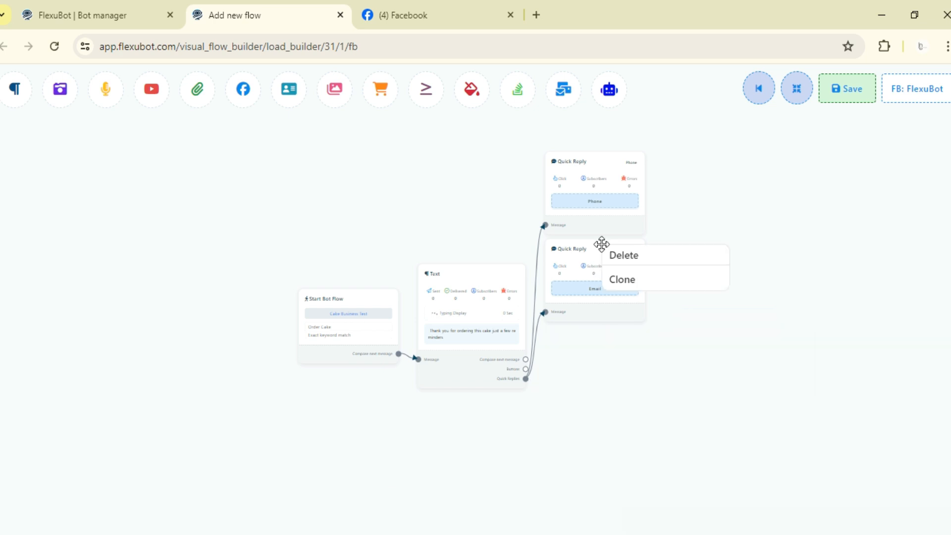
{"action": "right_click", "coordinate": [620, 249]}
{"action": "right_click", "coordinate": [598, 265]}
{"action": "left_click", "coordinate": [611, 269]}
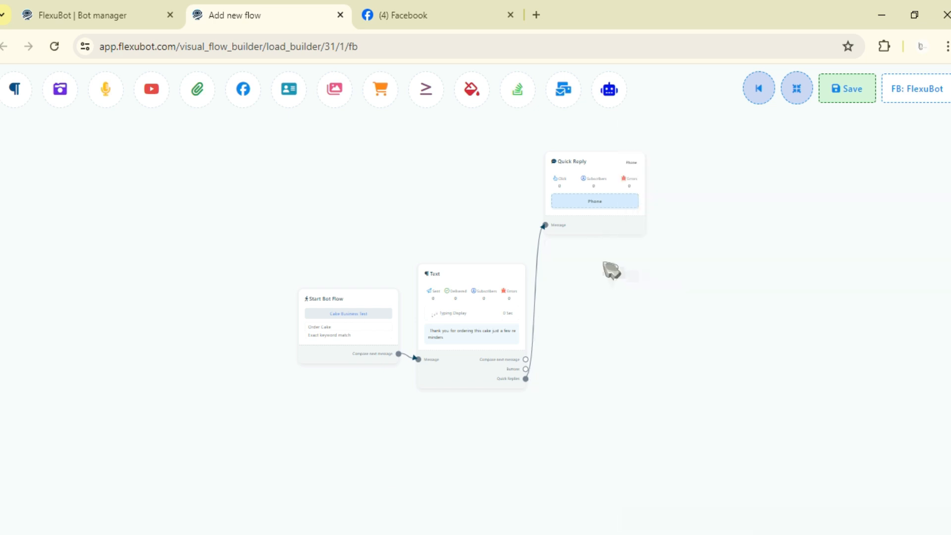
{"action": "right_click", "coordinate": [604, 214]}
{"action": "left_click", "coordinate": [614, 218]}
Step: Attach three Button elements to the thank-you Text message and rearrange the flow automatically
{"action": "left_click_drag", "start_coordinate": [568, 349], "coordinate": [608, 305]}
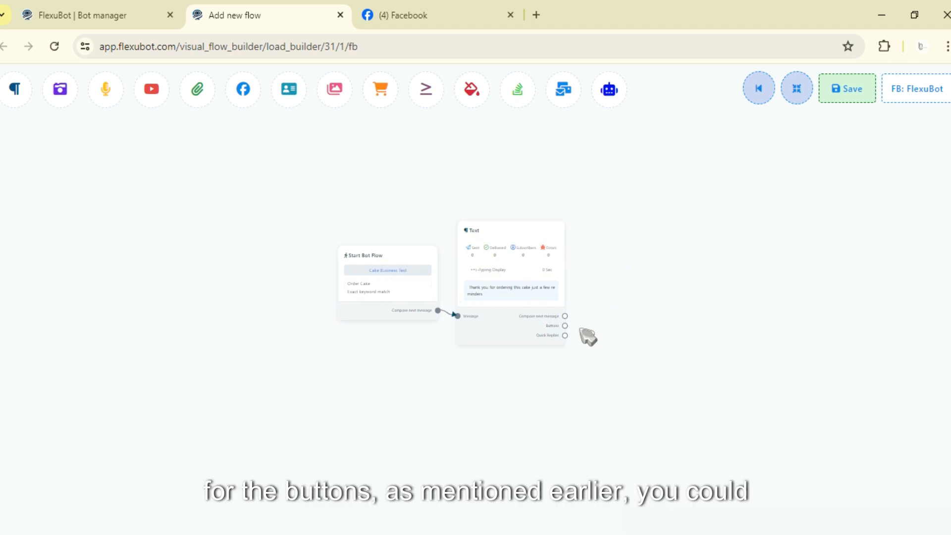
{"action": "left_click_drag", "start_coordinate": [616, 337], "coordinate": [552, 242]}
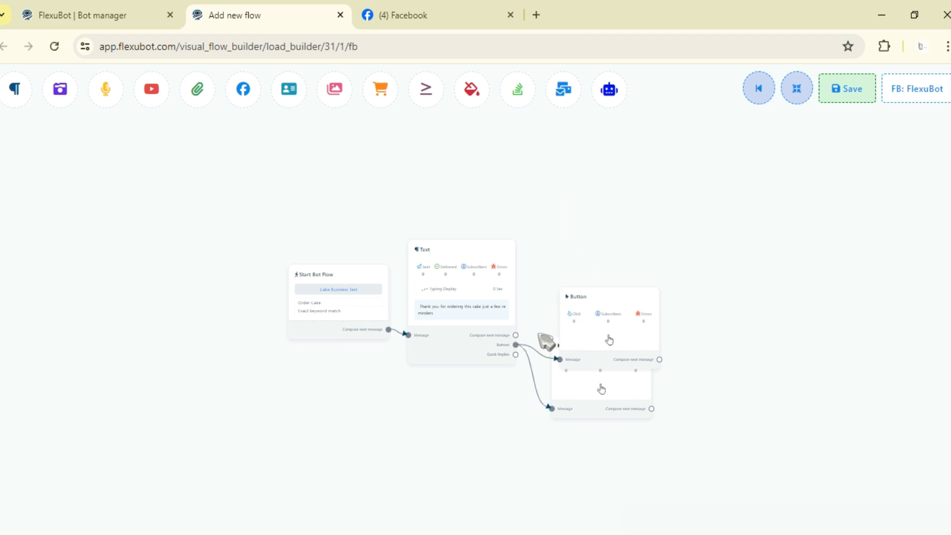
{"action": "left_click_drag", "start_coordinate": [515, 345], "coordinate": [577, 318]}
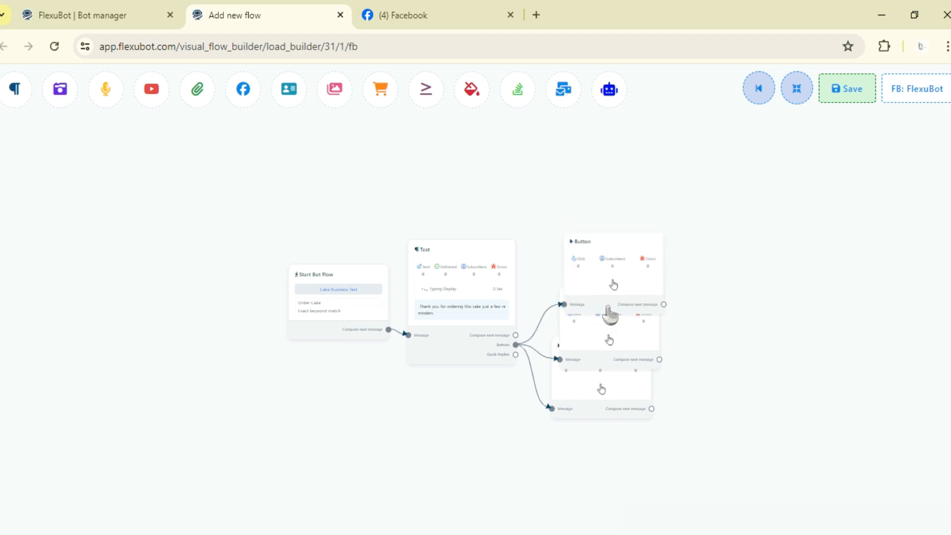
{"action": "left_click", "coordinate": [796, 88]}
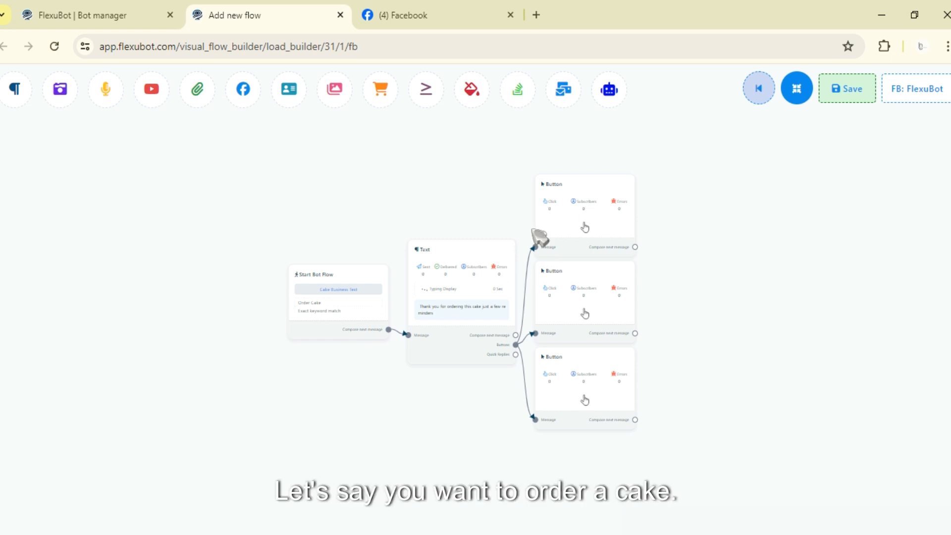
Step: Open the uppermost Button's settings, review the available press actions and choose Send message
{"action": "left_click", "coordinate": [605, 223]}
{"action": "left_click", "coordinate": [213, 158]}
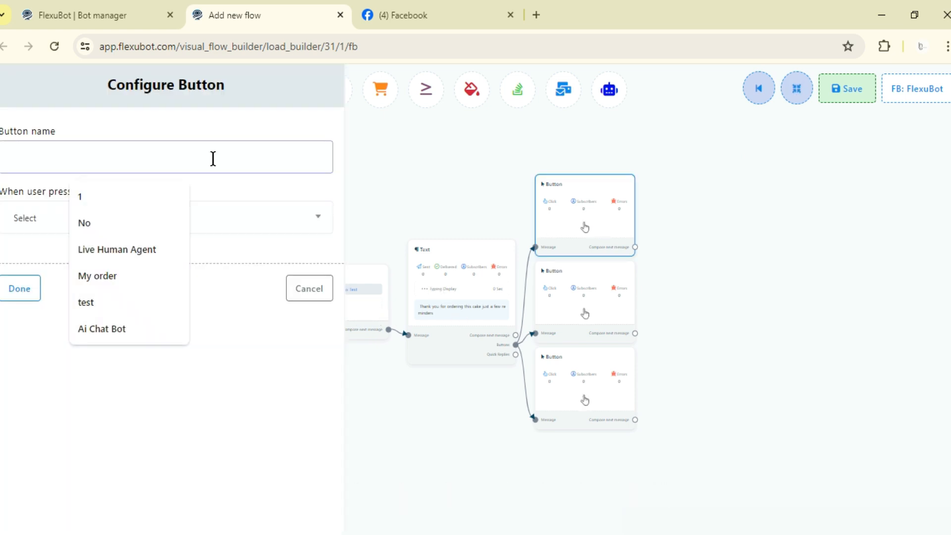
{"action": "left_click", "coordinate": [68, 223]}
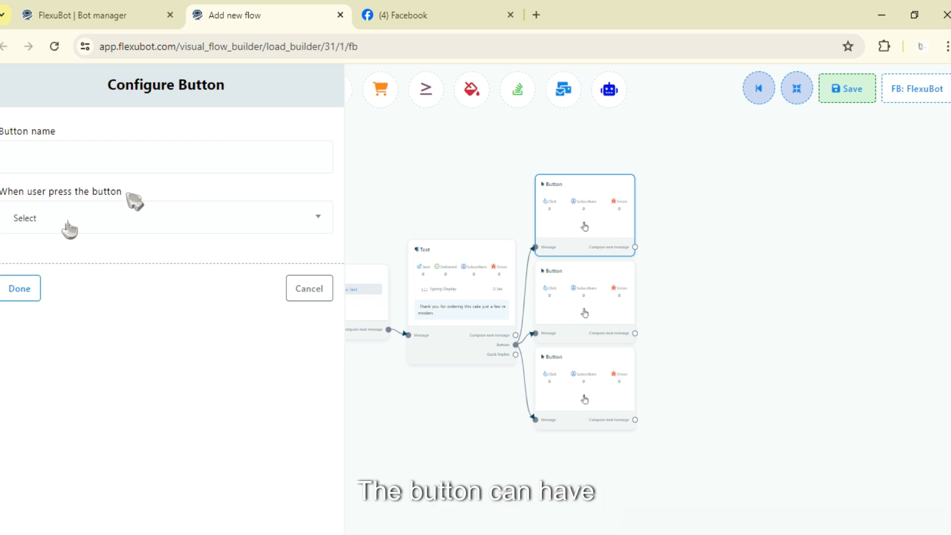
{"action": "left_click", "coordinate": [45, 227]}
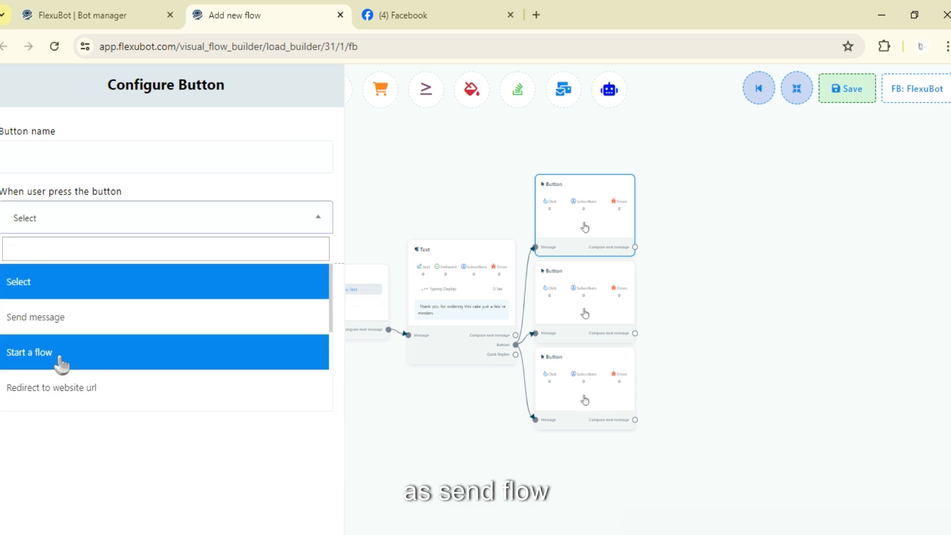
{"action": "scroll", "coordinate": [65, 347], "scroll_direction": "down", "scroll_amount": 2}
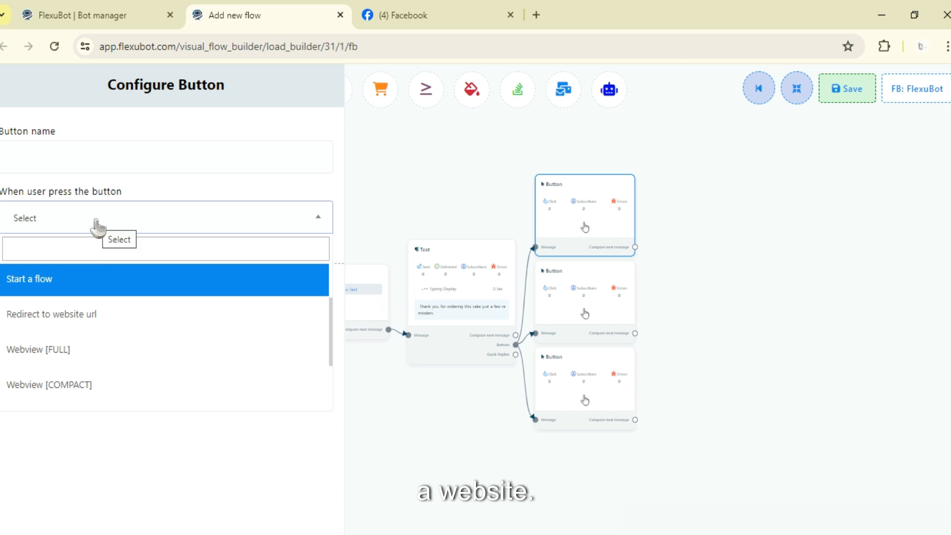
{"action": "scroll", "coordinate": [74, 286], "scroll_direction": "down", "scroll_amount": 2}
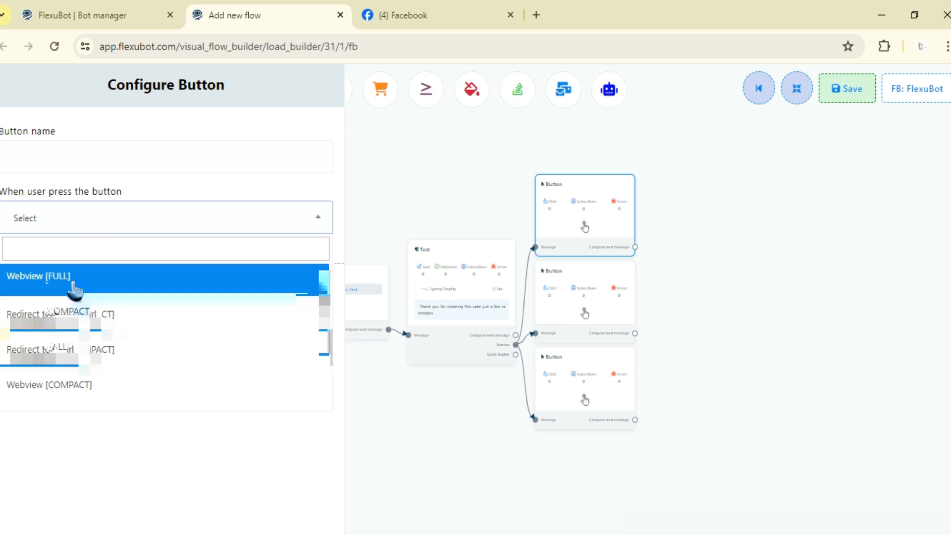
{"action": "scroll", "coordinate": [82, 299], "scroll_direction": "down", "scroll_amount": 1}
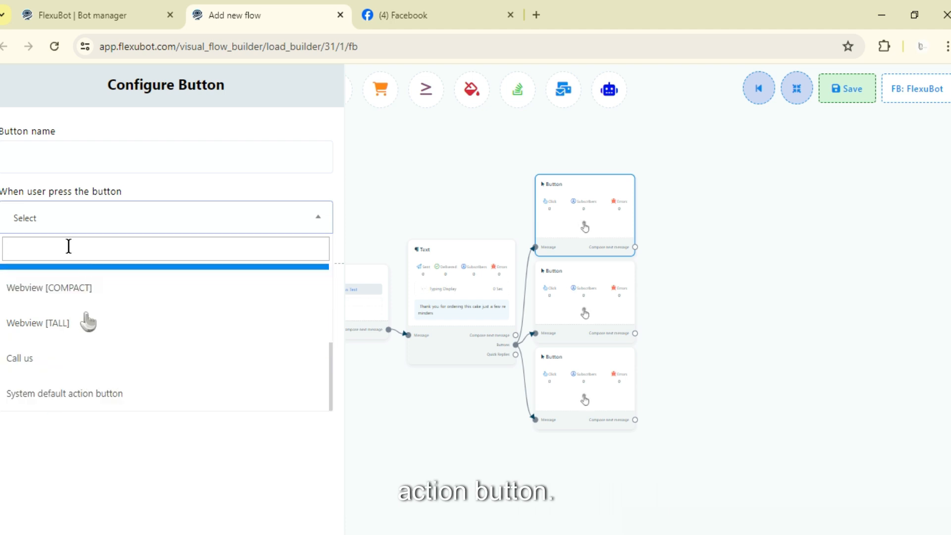
{"action": "scroll", "coordinate": [84, 329], "scroll_direction": "up", "scroll_amount": 4}
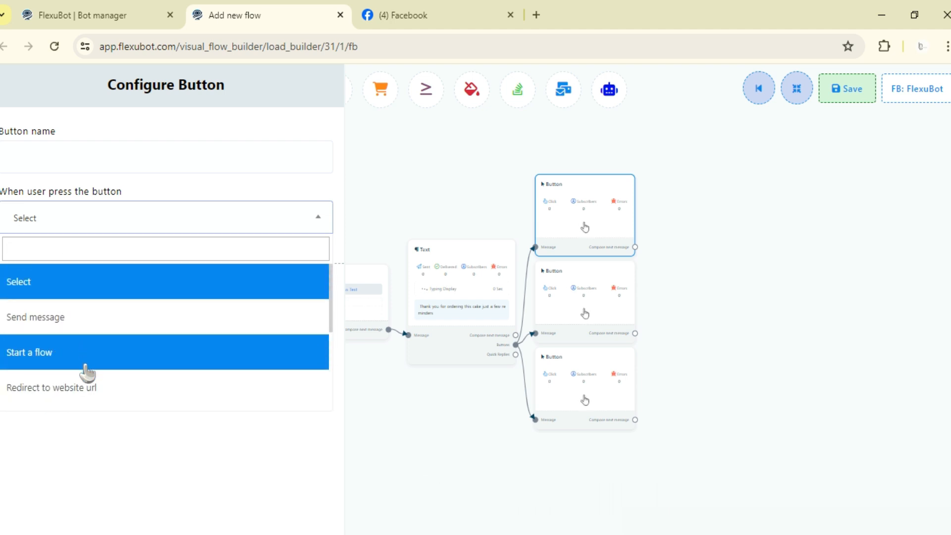
{"action": "left_click", "coordinate": [91, 325]}
Step: Name the uppermost button "Cake 1" and apply its settings
{"action": "left_click", "coordinate": [113, 165]}
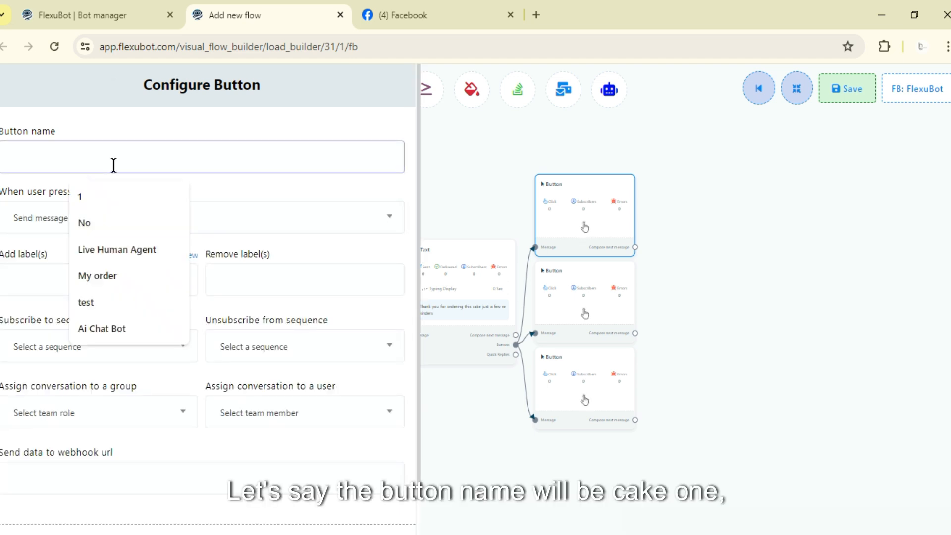
{"action": "type", "text": "ca"}
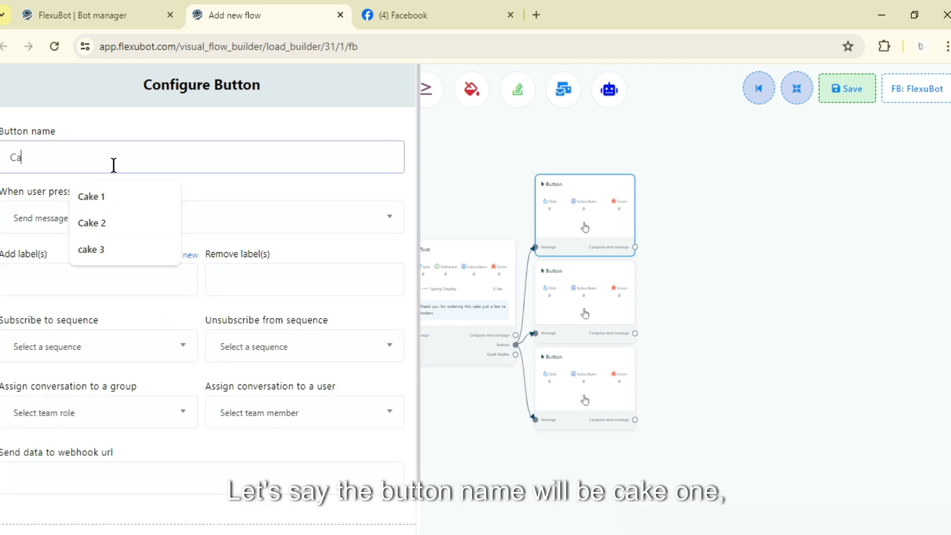
{"action": "type", "text": "ke 1"}
{"action": "scroll", "coordinate": [40, 483], "scroll_direction": "down", "scroll_amount": 1}
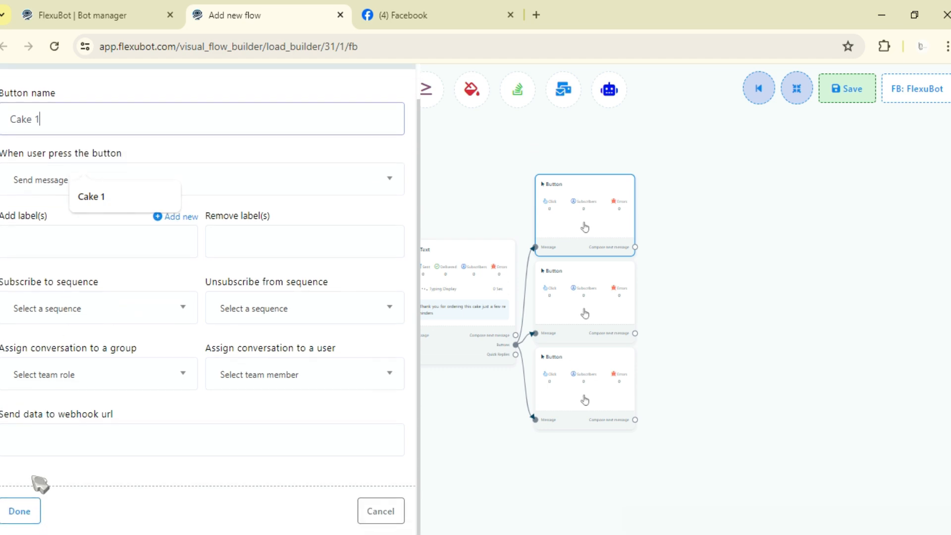
{"action": "left_click", "coordinate": [20, 511]}
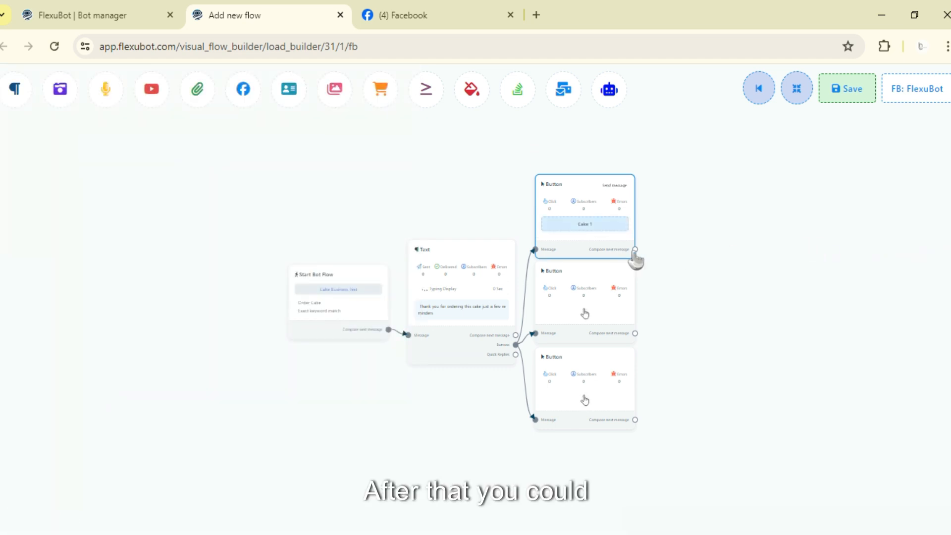
Step: Attach a Text message to the Cake 1 button, place it beside the button and enter the reply "Cake 1 is beutiful"
{"action": "left_click_drag", "start_coordinate": [634, 249], "coordinate": [738, 265]}
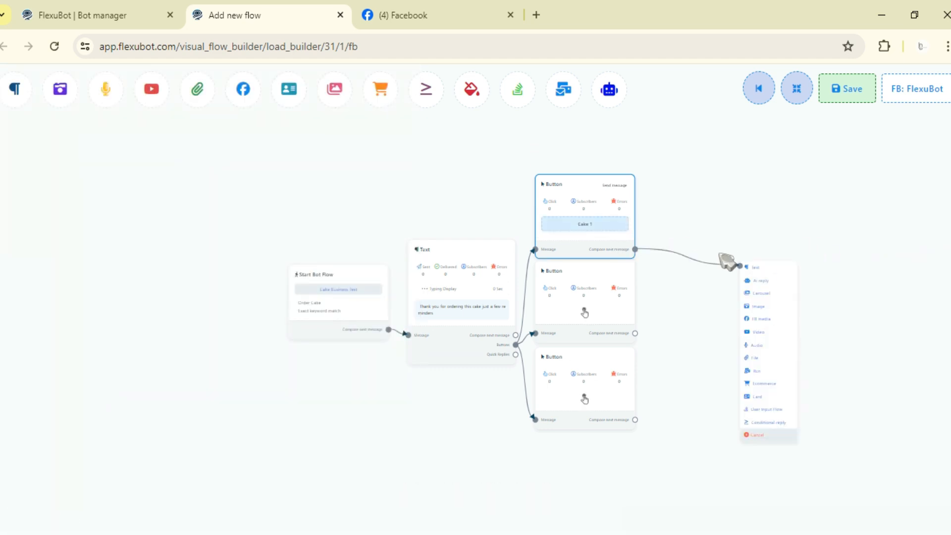
{"action": "left_click", "coordinate": [766, 268]}
{"action": "left_click_drag", "start_coordinate": [794, 287], "coordinate": [698, 207]}
{"action": "double_click", "coordinate": [698, 207]}
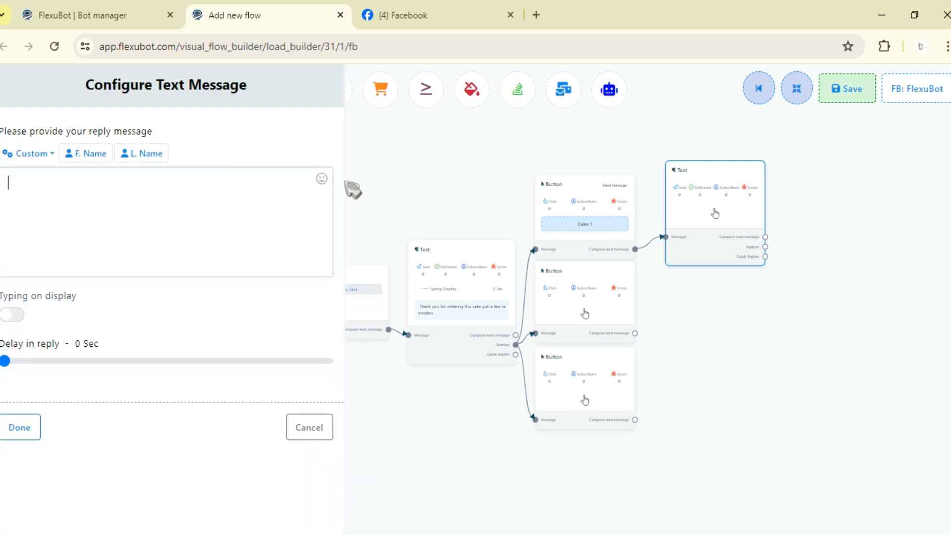
{"action": "type", "text": "c"}
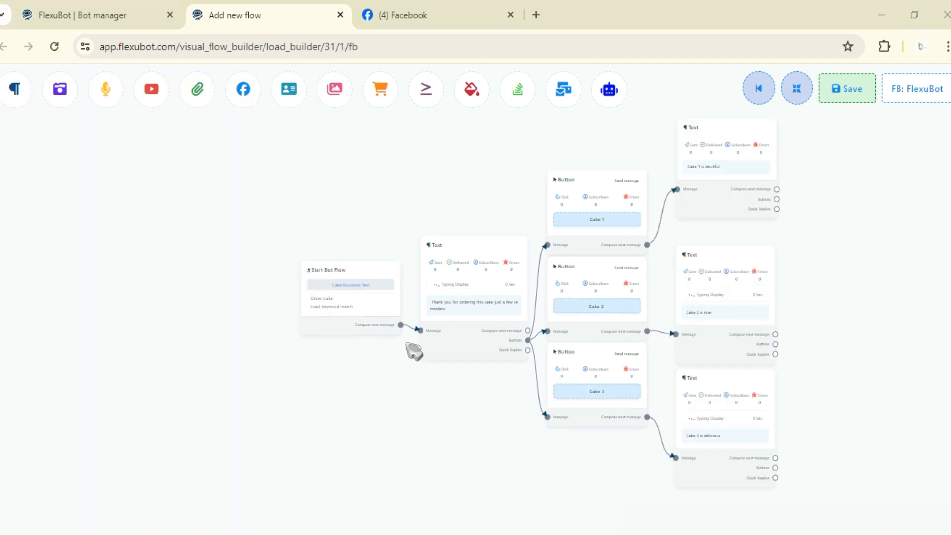
Step: Review the name and press action of the Cake 1, Cake 2 and Cake 3 buttons in their settings
{"action": "left_click_drag", "start_coordinate": [856, 294], "coordinate": [859, 319]}
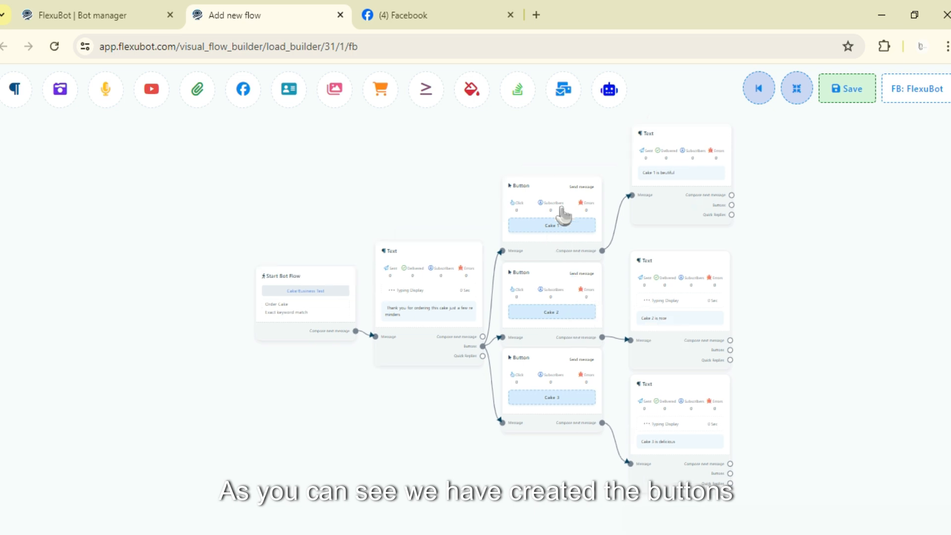
{"action": "double_click", "coordinate": [563, 213]}
{"action": "scroll", "coordinate": [148, 347], "scroll_direction": "down", "scroll_amount": 3}
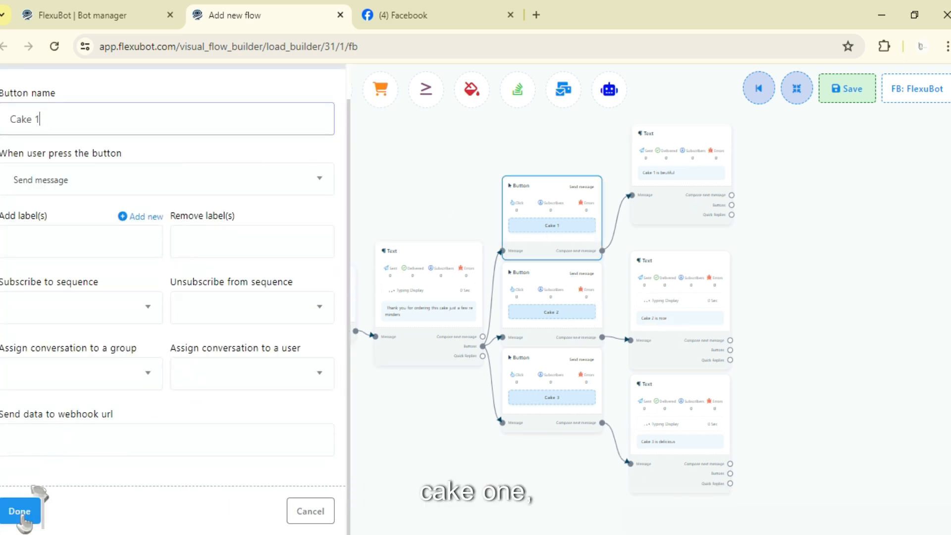
{"action": "left_click", "coordinate": [18, 509]}
{"action": "double_click", "coordinate": [510, 297]}
{"action": "scroll", "coordinate": [59, 197], "scroll_direction": "down", "scroll_amount": 3}
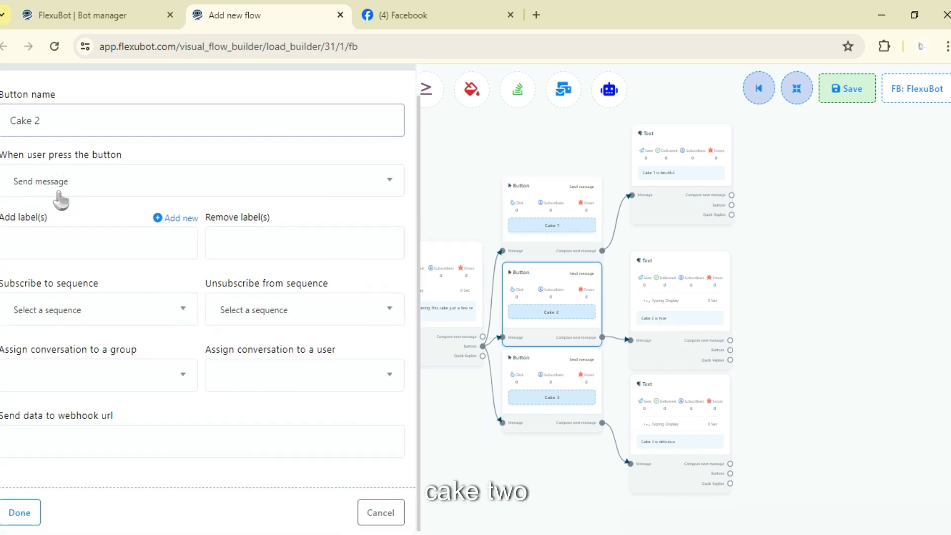
{"action": "left_click", "coordinate": [19, 509]}
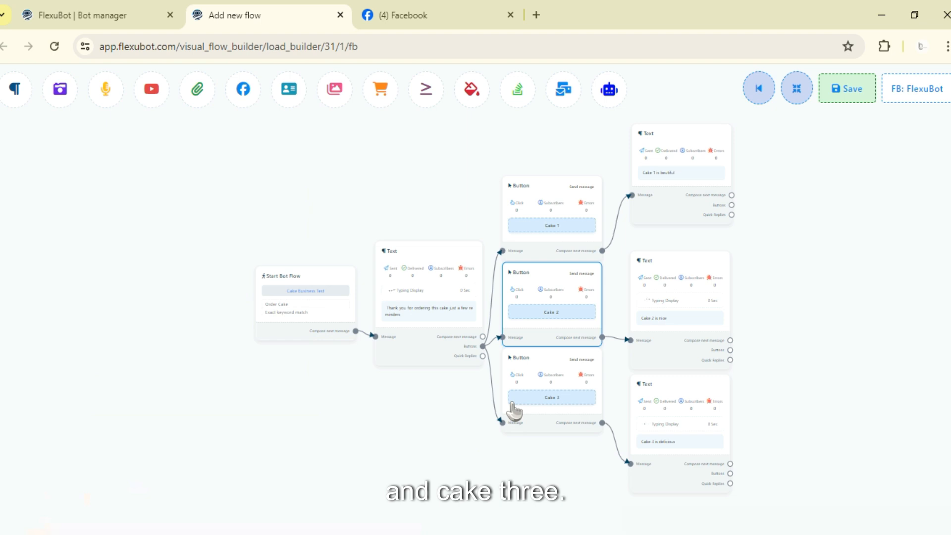
{"action": "double_click", "coordinate": [513, 408]}
{"action": "scroll", "coordinate": [81, 429], "scroll_direction": "down", "scroll_amount": 3}
{"action": "left_click", "coordinate": [19, 509]}
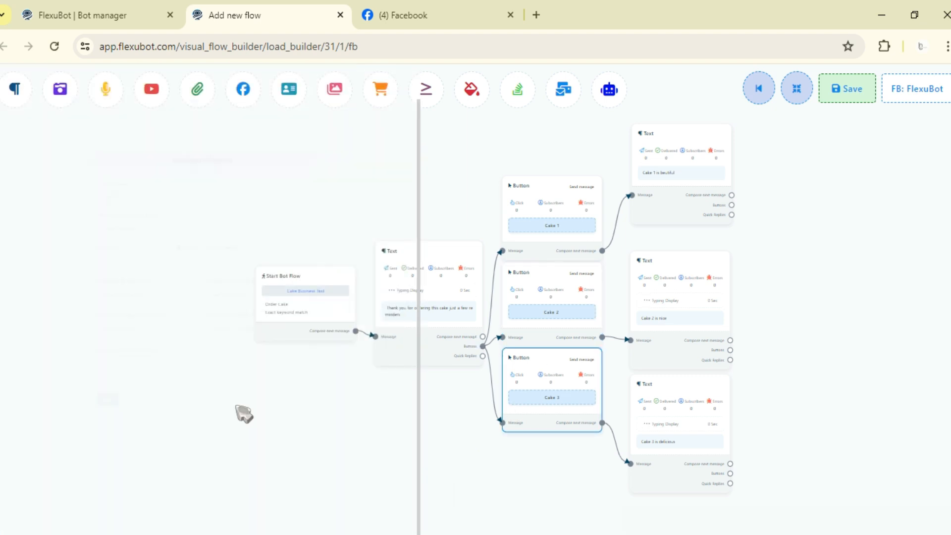
Step: Move the Cake 1 button slightly higher in the flow, away from the Cake 2 button
{"action": "left_click_drag", "start_coordinate": [555, 205], "coordinate": [554, 182]}
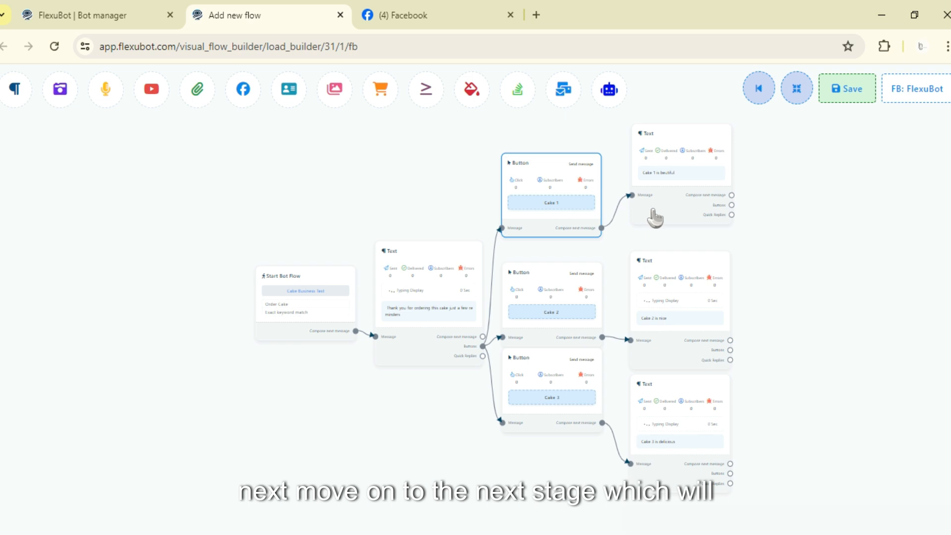
Step: Turn on the typing display for the Cake 1 reply message and apply its settings
{"action": "double_click", "coordinate": [690, 159]}
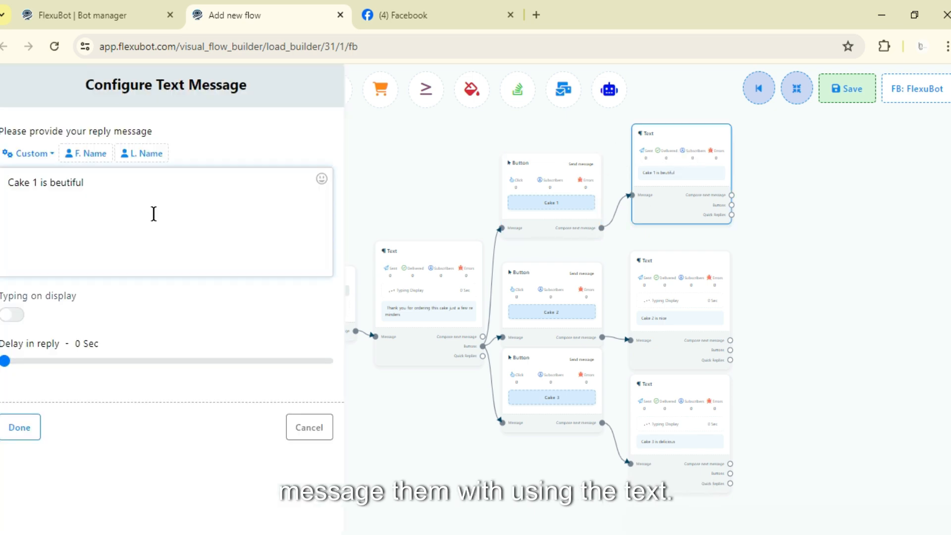
{"action": "left_click_drag", "start_coordinate": [110, 194], "coordinate": [2, 183]}
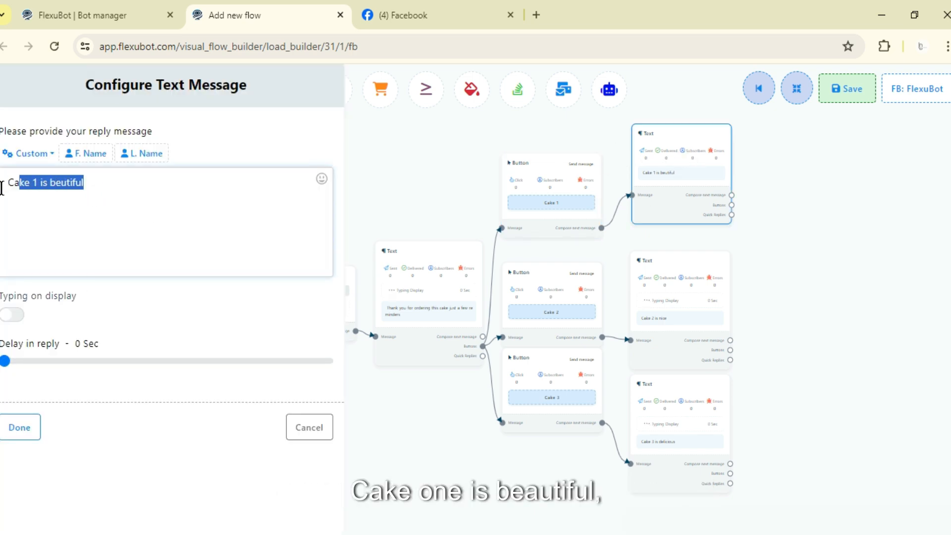
{"action": "left_click", "coordinate": [14, 315]}
{"action": "left_click", "coordinate": [20, 425]}
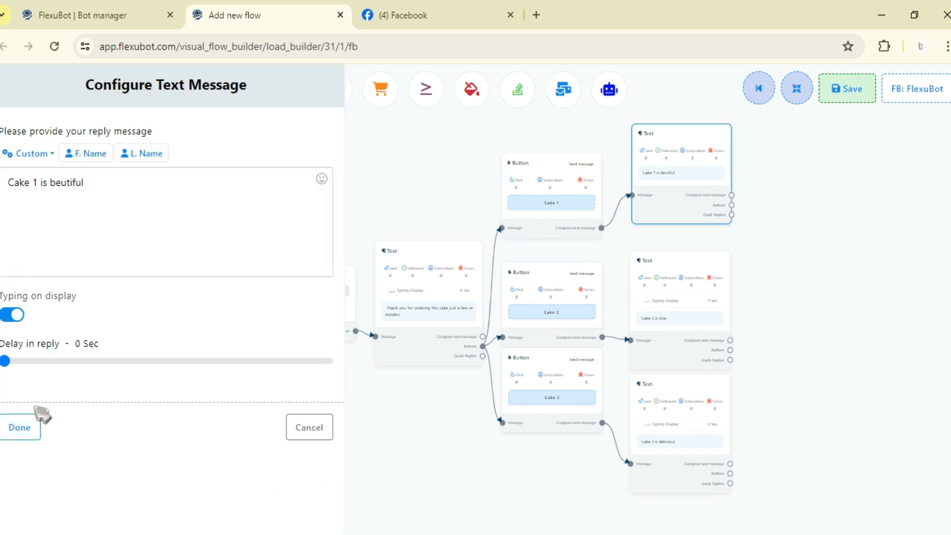
Step: Check the typing display settings of the Cake 2 and Cake 3 reply messages
{"action": "double_click", "coordinate": [659, 342]}
{"action": "left_click", "coordinate": [22, 429]}
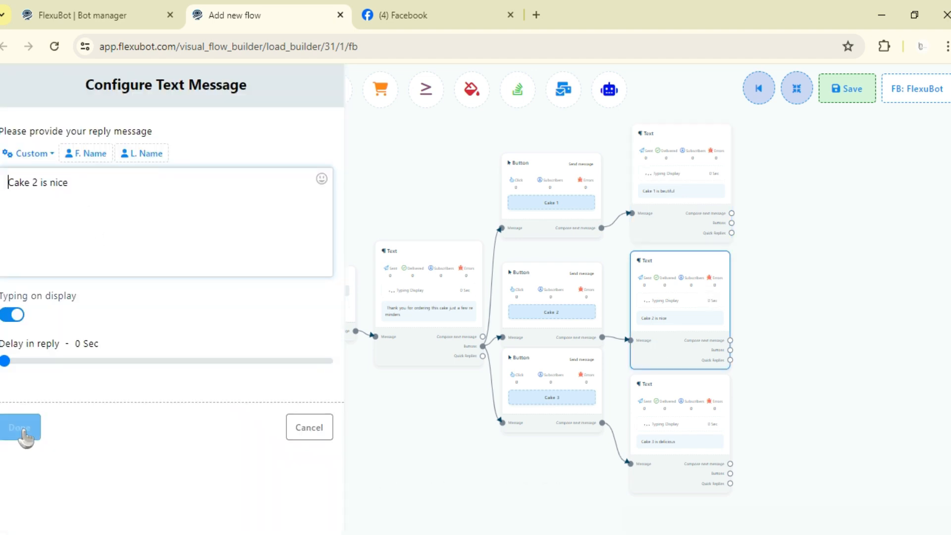
{"action": "double_click", "coordinate": [649, 427]}
{"action": "left_click", "coordinate": [24, 429]}
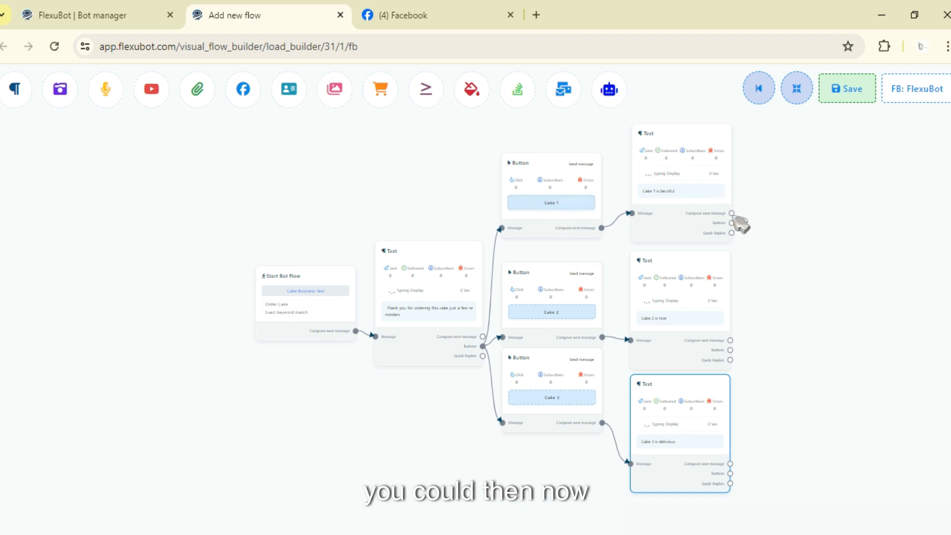
Step: Attach a Text message after the Cake 1 reply with "Thank you for us" and typing display on, and place it beside that reply
{"action": "left_click_drag", "start_coordinate": [732, 213], "coordinate": [769, 189]}
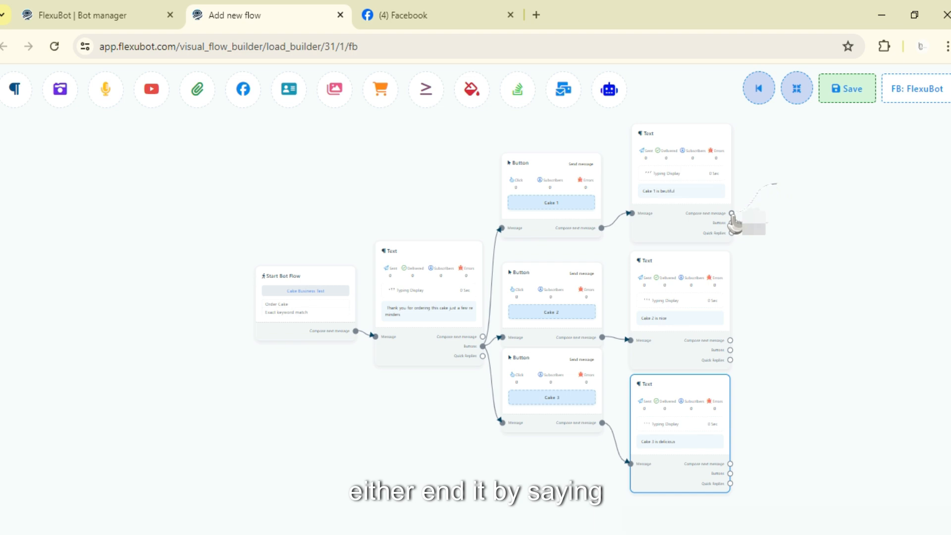
{"action": "left_click_drag", "start_coordinate": [732, 214], "coordinate": [763, 187]}
{"action": "left_click", "coordinate": [807, 195]}
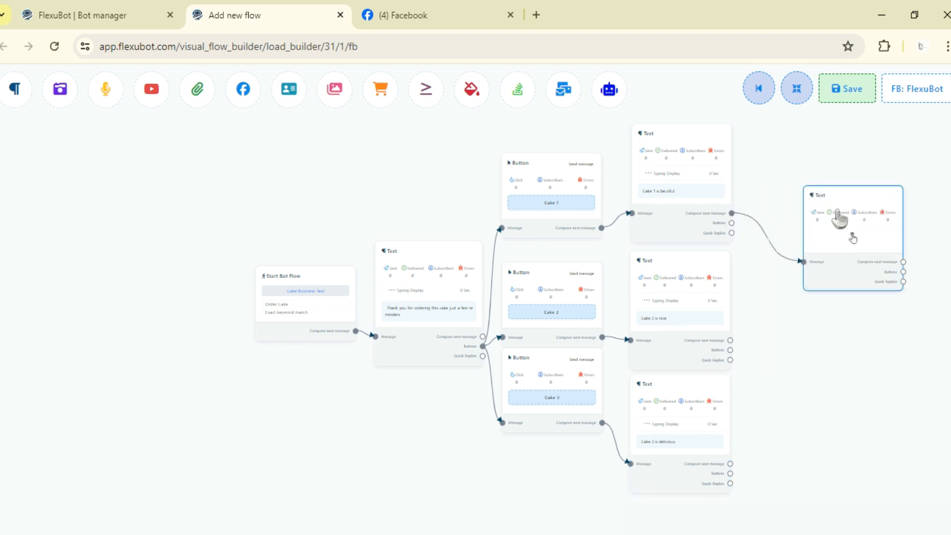
{"action": "double_click", "coordinate": [840, 218]}
{"action": "type", "text": "Thank you for us"}
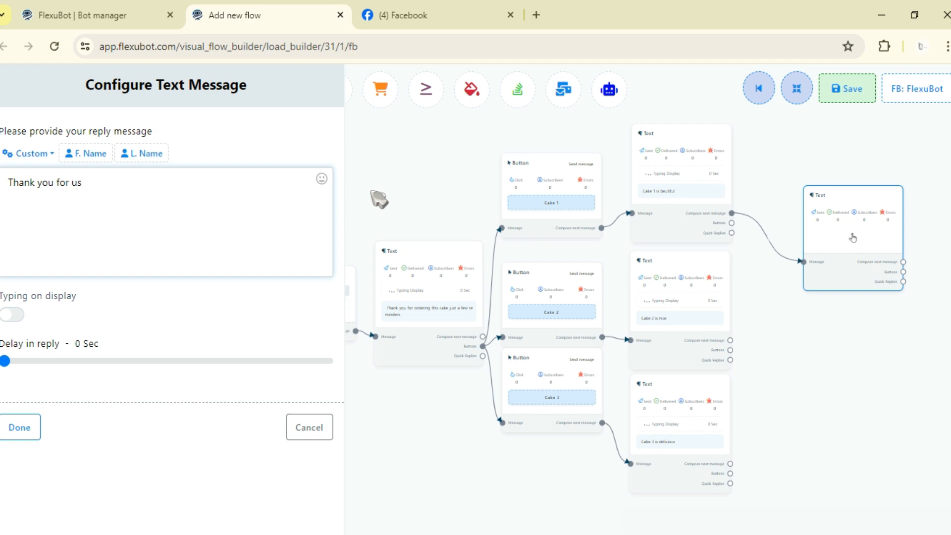
{"action": "left_click", "coordinate": [11, 316]}
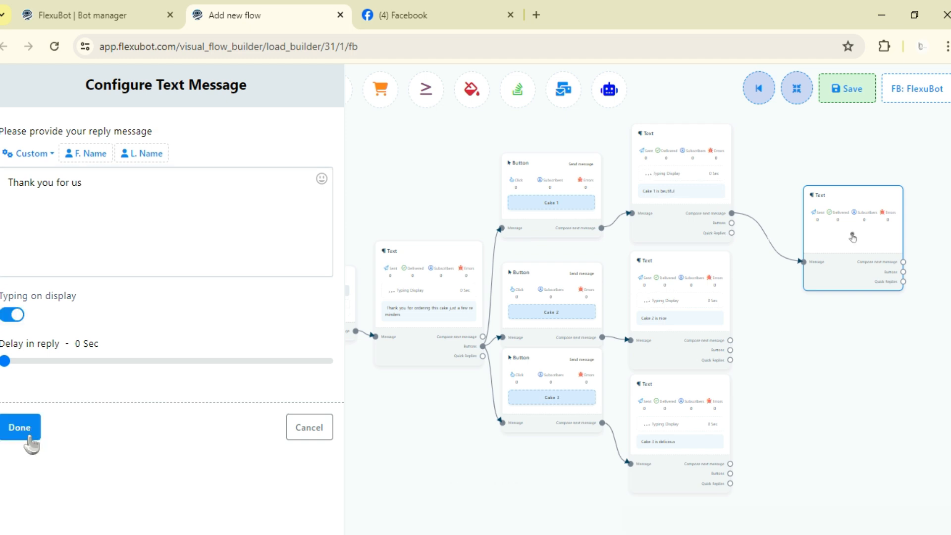
{"action": "left_click", "coordinate": [20, 429]}
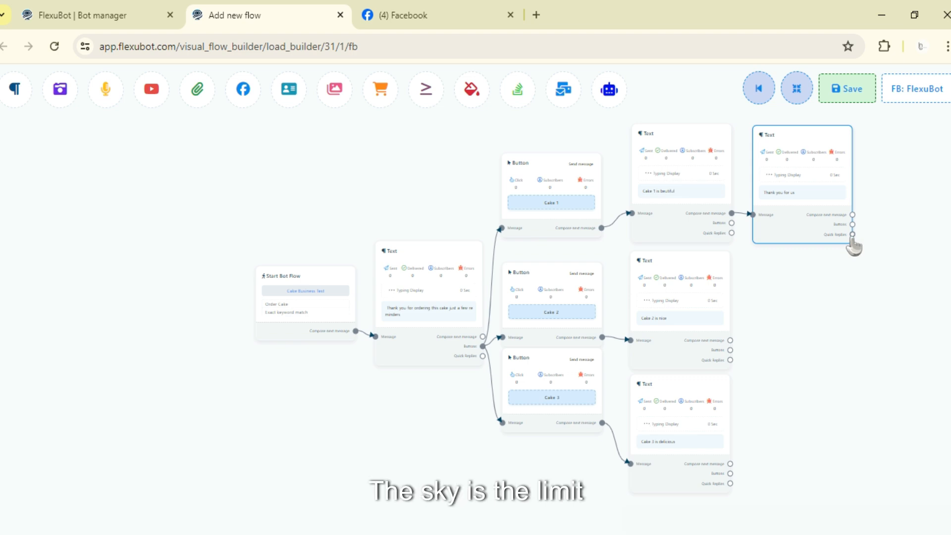
{"action": "left_click_drag", "start_coordinate": [829, 220], "coordinate": [835, 229]}
{"action": "mouse_move", "coordinate": [802, 198]}
{"action": "left_mouse_down"}
{"action": "mouse_move", "coordinate": [794, 200]}
{"action": "mouse_move", "coordinate": [802, 193]}
{"action": "left_mouse_up"}
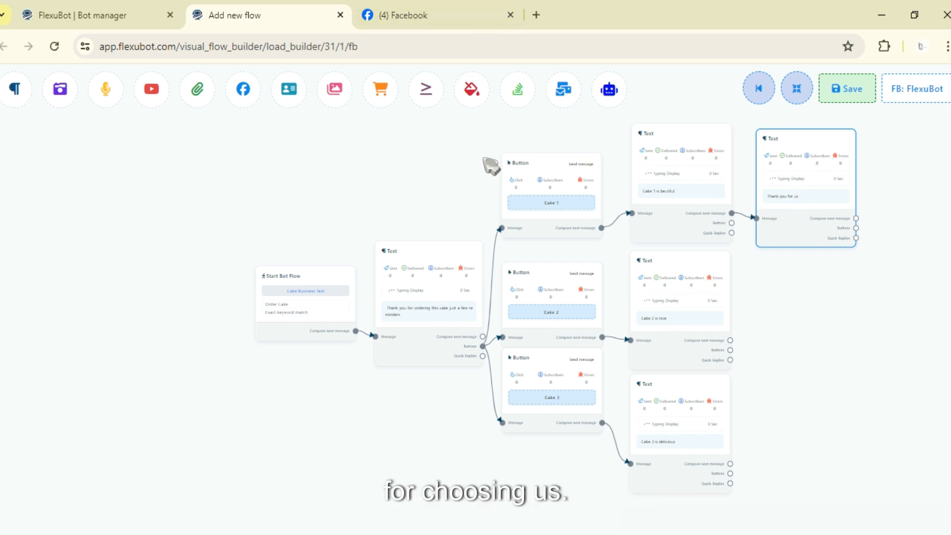
Step: Correct the closing message after the Cake 1 reply to "Thank you for choosing us" and save the flow
{"action": "left_click_drag", "start_coordinate": [813, 168], "coordinate": [814, 166]}
{"action": "left_click", "coordinate": [83, 182]}
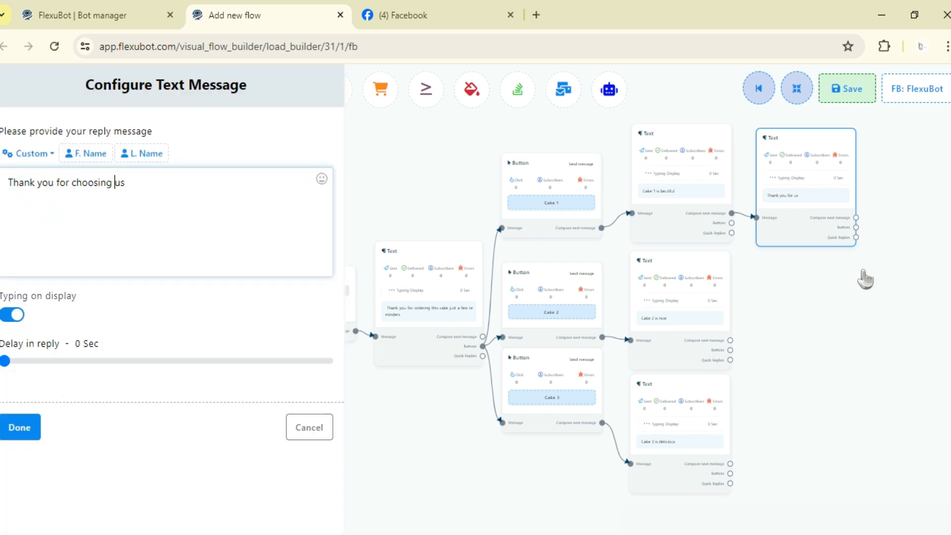
{"action": "left_click", "coordinate": [861, 97]}
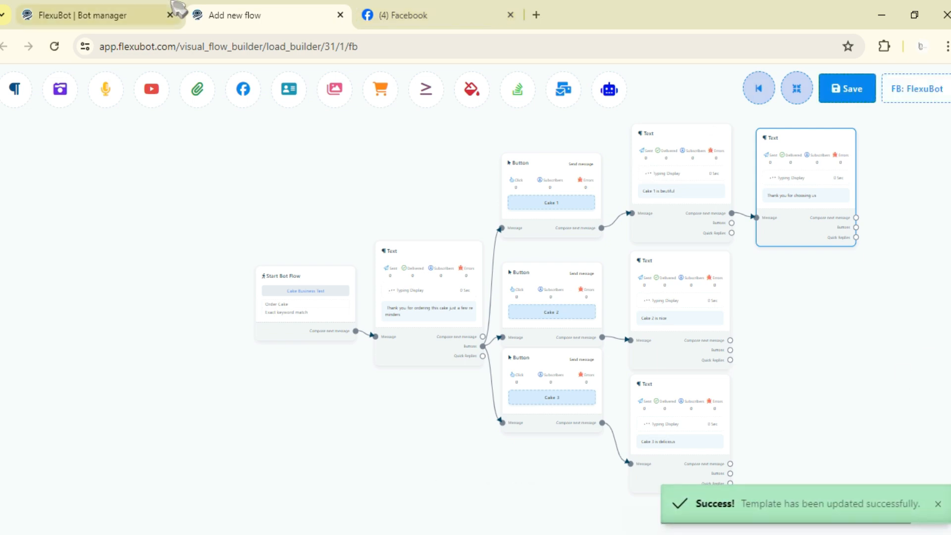
Step: Switch to the FlexuBot Facebook page, open its message chat and send "order cake" to test the flow
{"action": "left_click", "coordinate": [401, 15]}
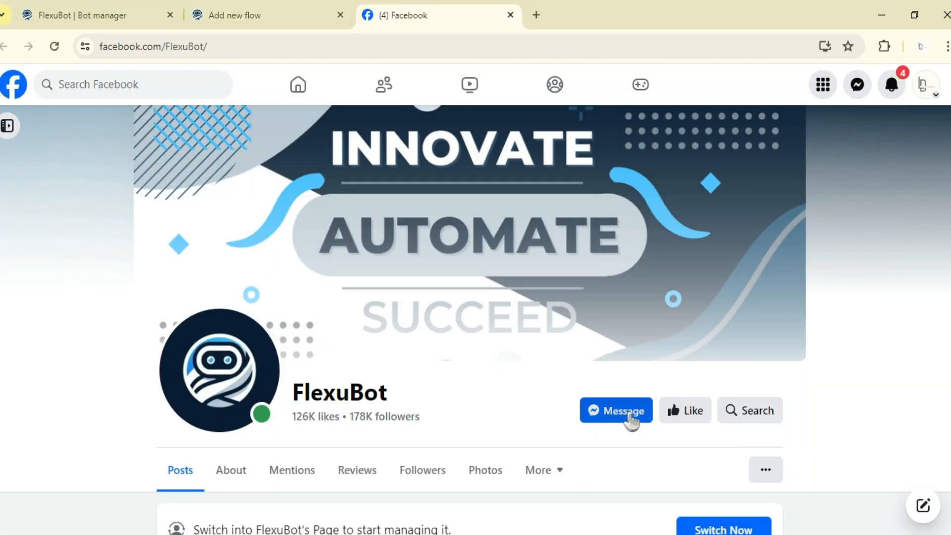
{"action": "left_click", "coordinate": [632, 418]}
{"action": "type", "text": "orde"}
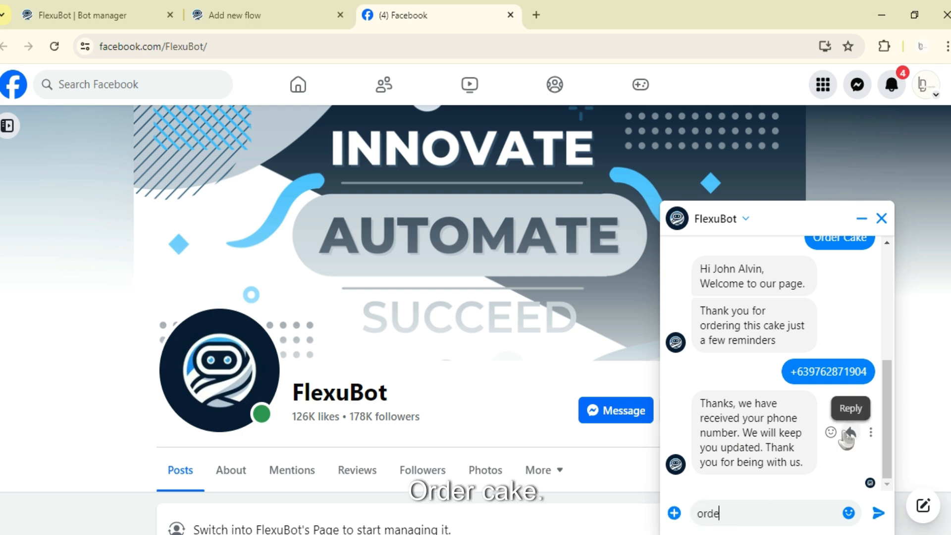
{"action": "type", "text": "r cake"}
{"action": "key", "text": "Return"}
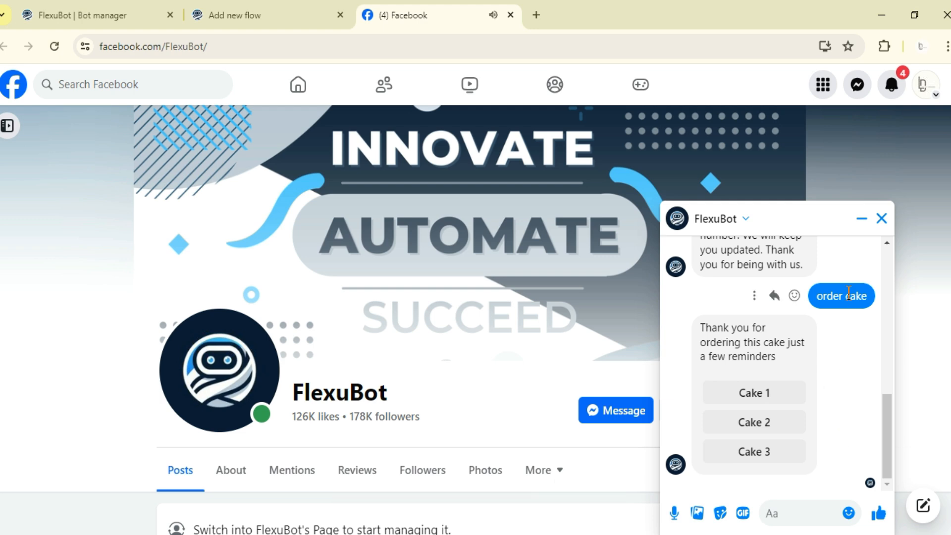
Step: Check the trigger keyword and matching type of the Start Bot Flow block in the FlexuBot flow builder, returning to the Facebook chat
{"action": "left_click", "coordinate": [297, 13]}
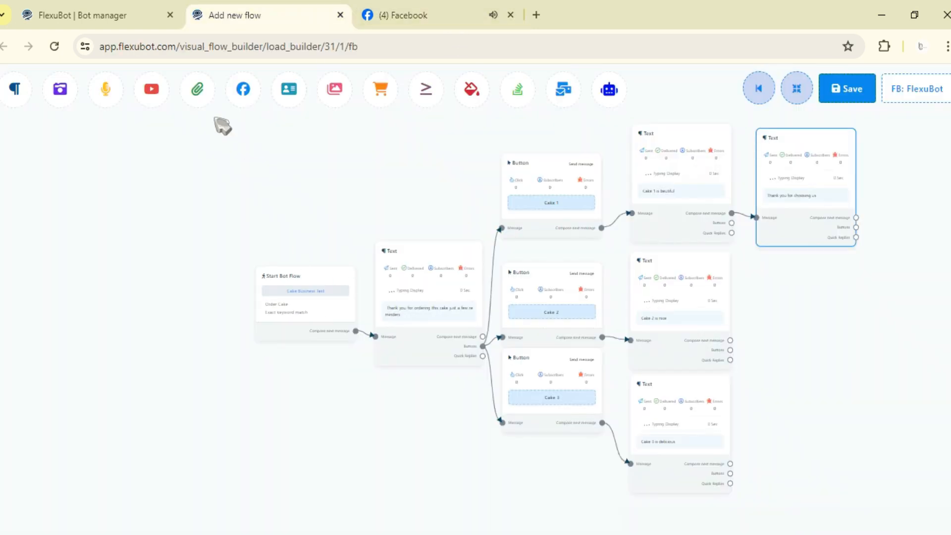
{"action": "double_click", "coordinate": [319, 308]}
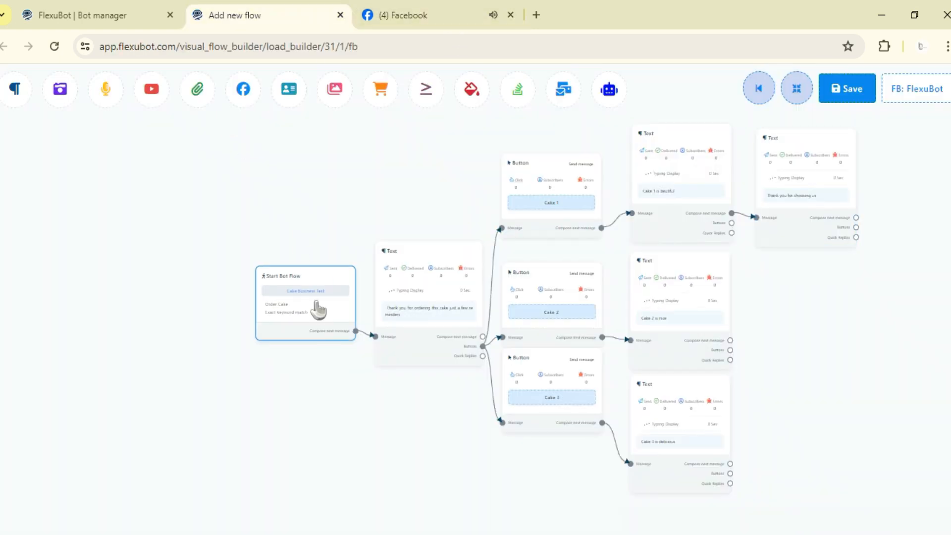
{"action": "left_click", "coordinate": [436, 16]}
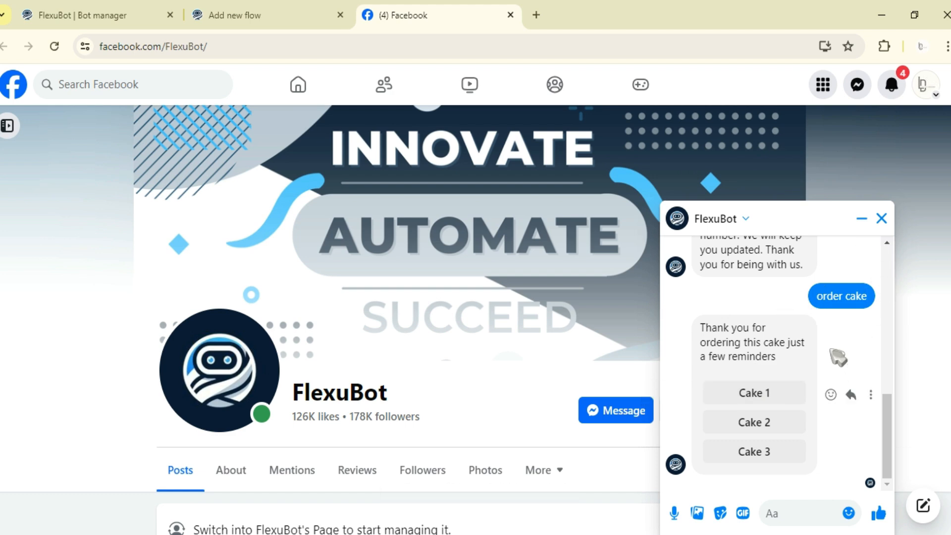
Step: Test the Cake 1 button in the FlexuBot chat on Facebook
{"action": "left_click", "coordinate": [279, 14]}
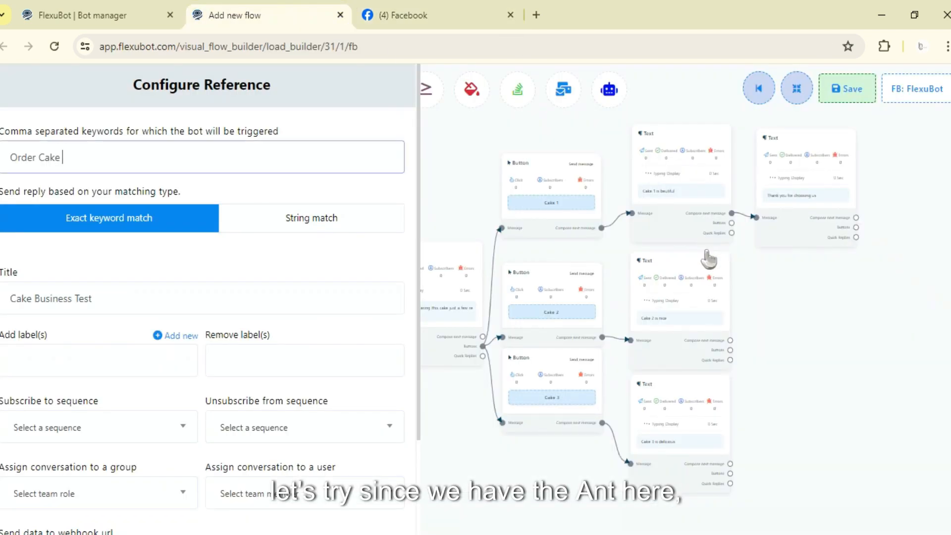
{"action": "left_click", "coordinate": [465, 12]}
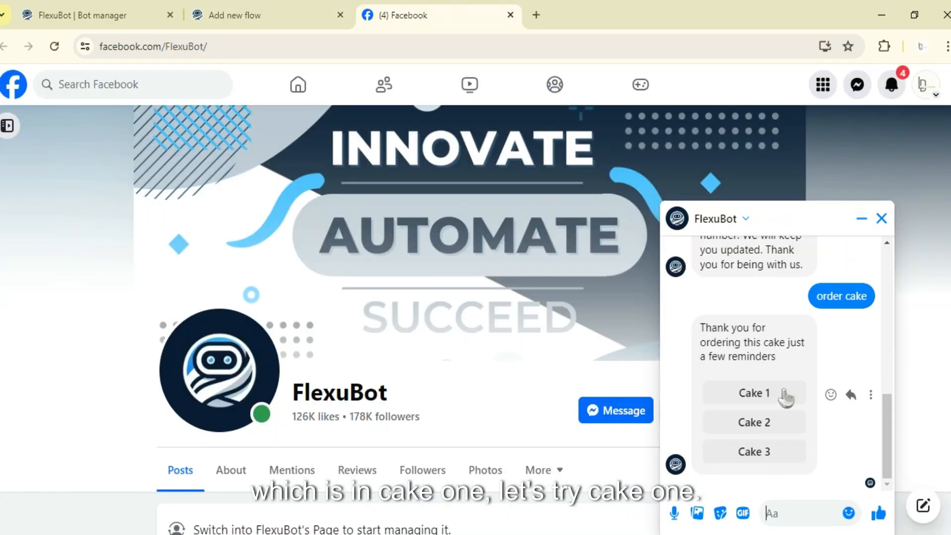
{"action": "left_click", "coordinate": [782, 393]}
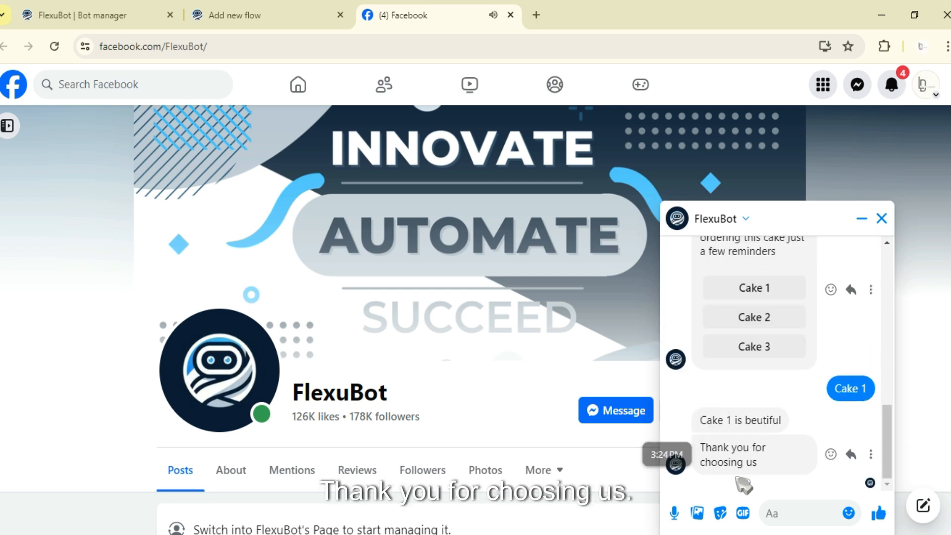
Step: Return to the FlexuBot flow builder and close the Start Bot Flow settings by applying them
{"action": "left_click", "coordinate": [328, 12]}
{"action": "left_click", "coordinate": [671, 192]}
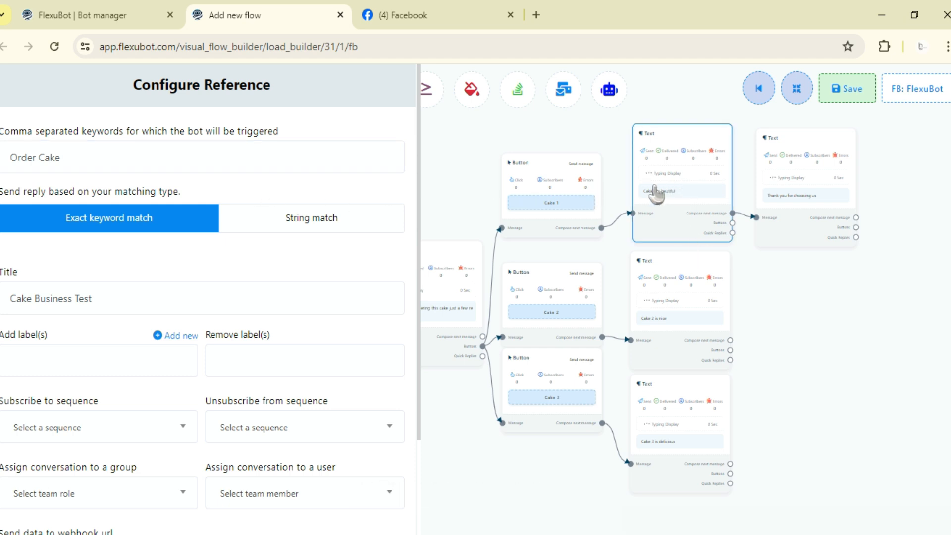
{"action": "scroll", "coordinate": [155, 363], "scroll_direction": "down", "scroll_amount": 2}
{"action": "left_click", "coordinate": [22, 510]}
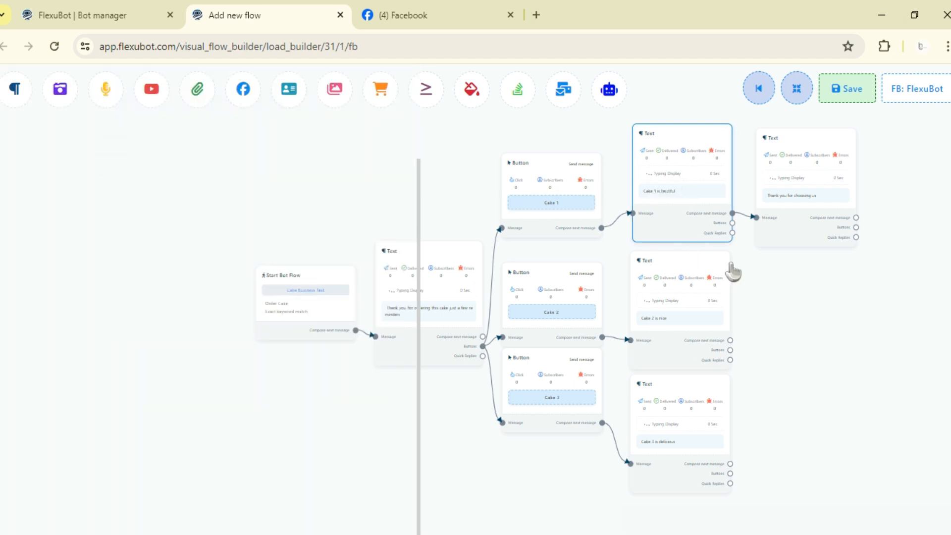
Step: Replace the "Thank you for choosing us" message text with "Would you like to confirm order?" and apply it
{"action": "left_click", "coordinate": [852, 196]}
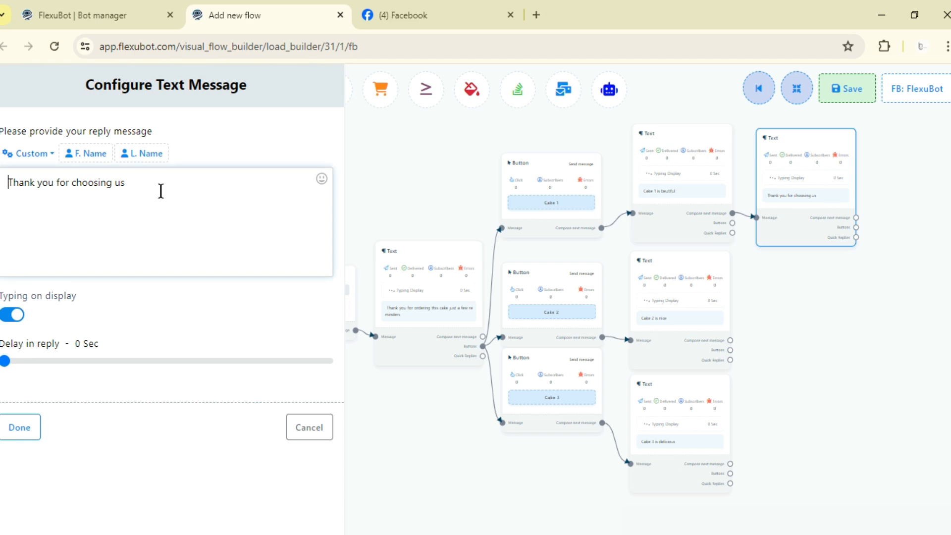
{"action": "triple_click", "coordinate": [159, 189]}
{"action": "type", "text": "Would you like to confirm order?"}
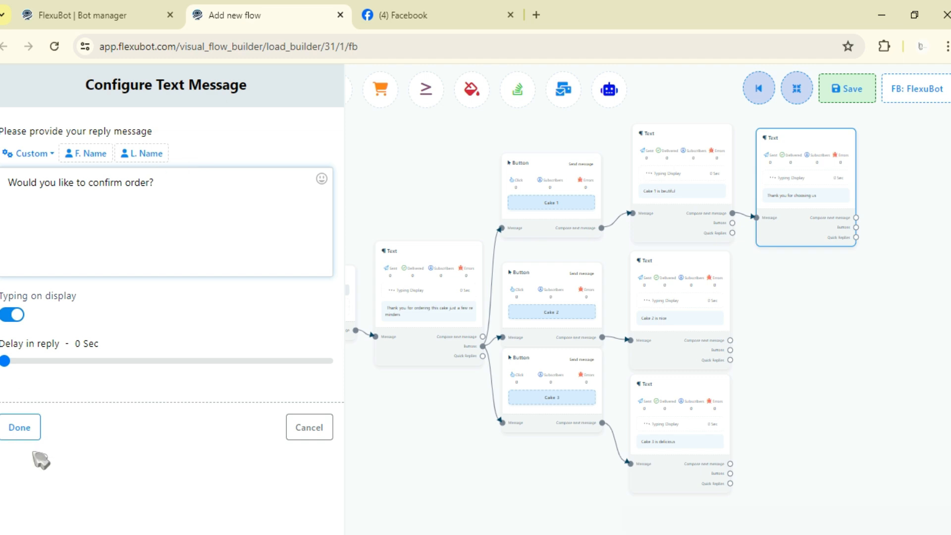
{"action": "left_click", "coordinate": [22, 426]}
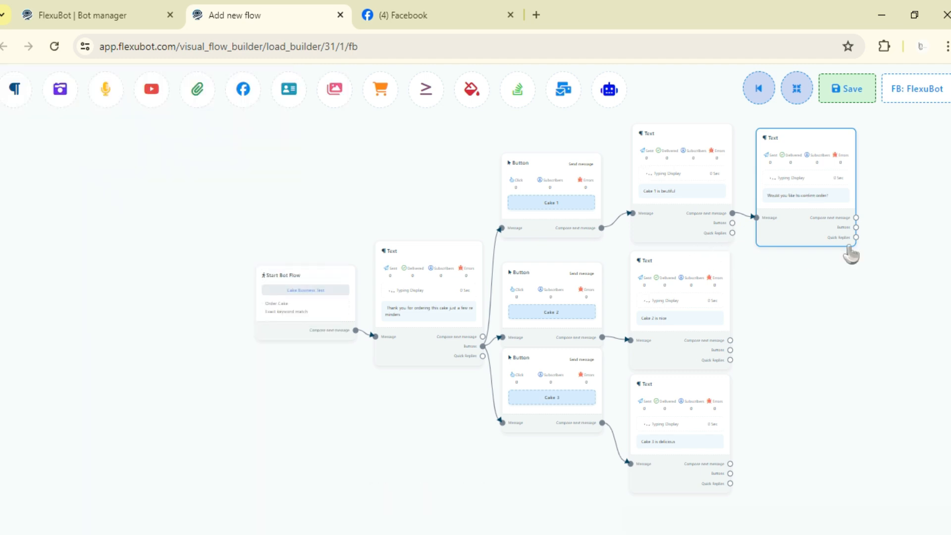
Step: Attach two Button blocks to the "Would you like to confirm order?" message, placed one above the other beside it
{"action": "left_click_drag", "start_coordinate": [851, 254], "coordinate": [647, 333]}
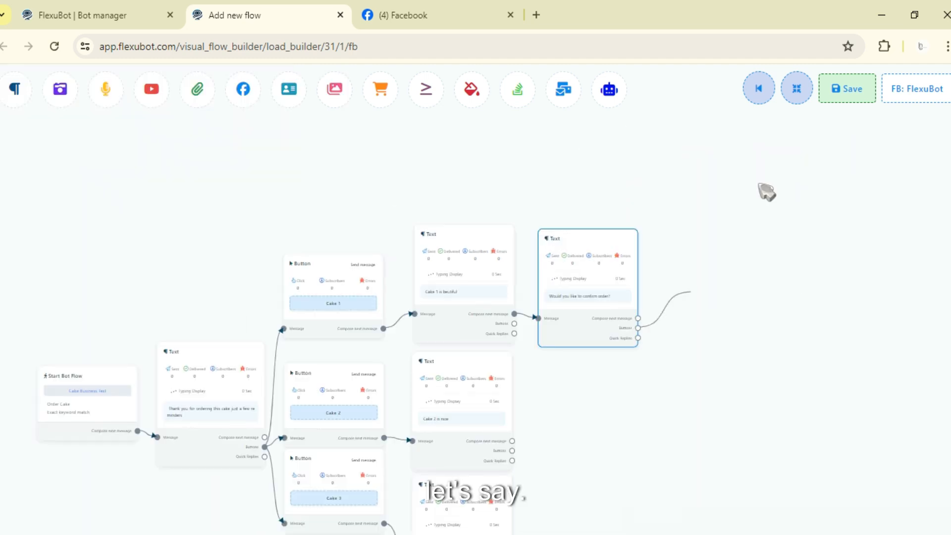
{"action": "left_click_drag", "start_coordinate": [690, 292], "coordinate": [714, 242]}
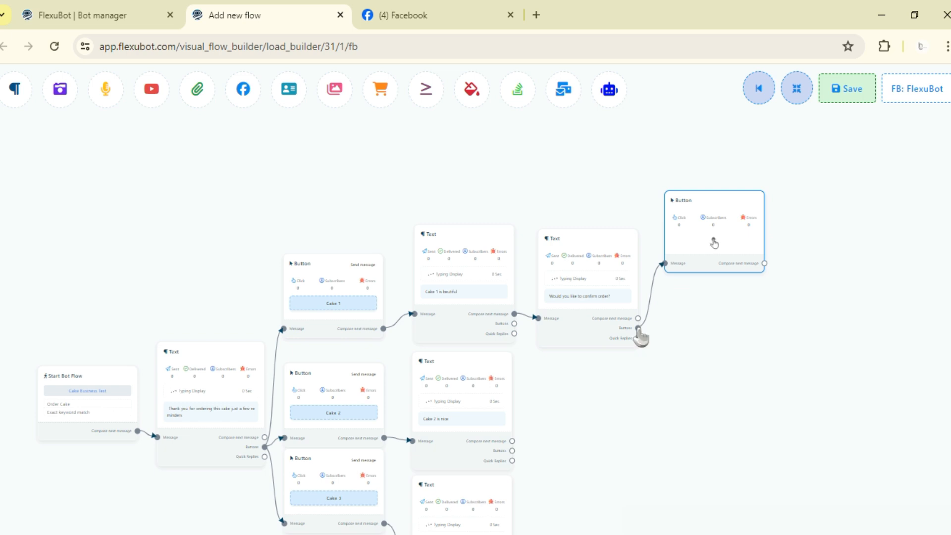
{"action": "left_click_drag", "start_coordinate": [642, 335], "coordinate": [722, 388]}
{"action": "left_click_drag", "start_coordinate": [754, 421], "coordinate": [709, 328]}
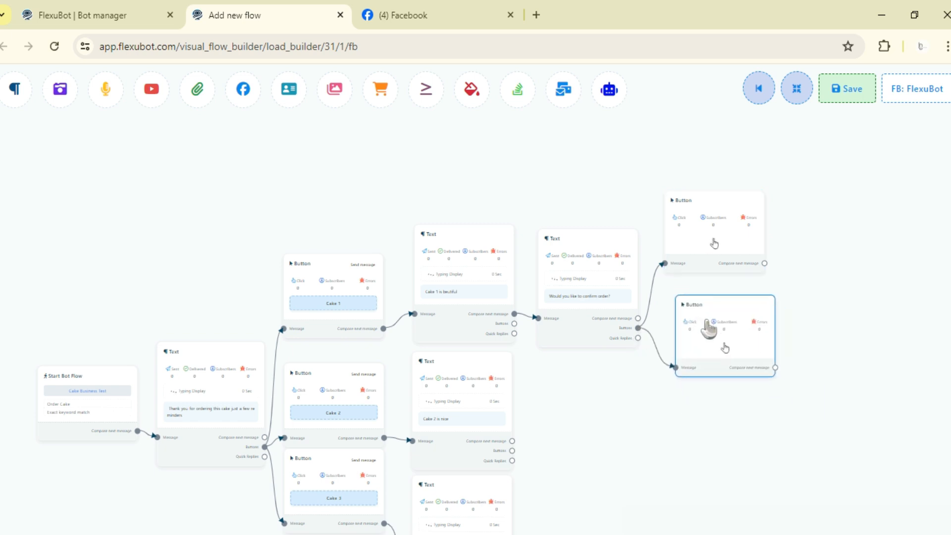
Step: Name the upper new button "Yes", set its press action to Send message and apply the settings
{"action": "double_click", "coordinate": [706, 240]}
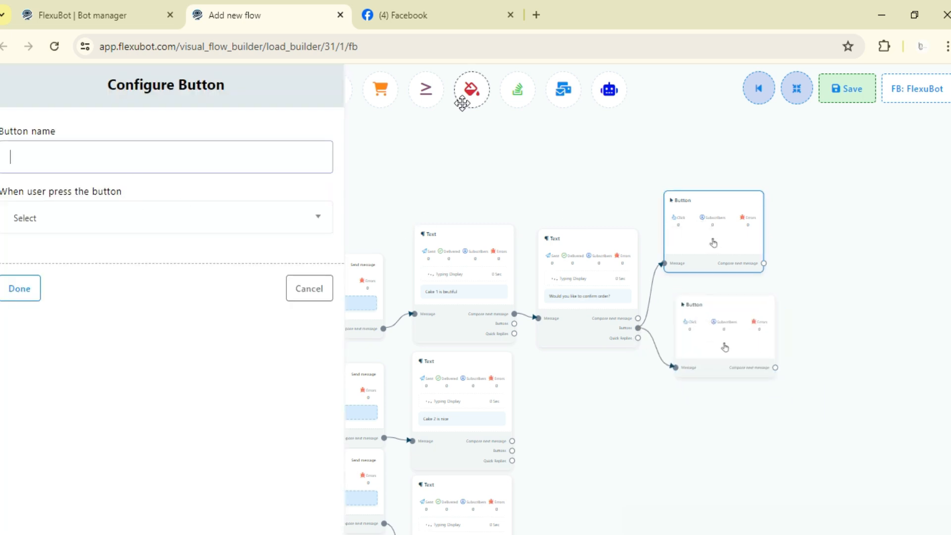
{"action": "type", "text": "Yes"}
{"action": "left_click", "coordinate": [247, 221]}
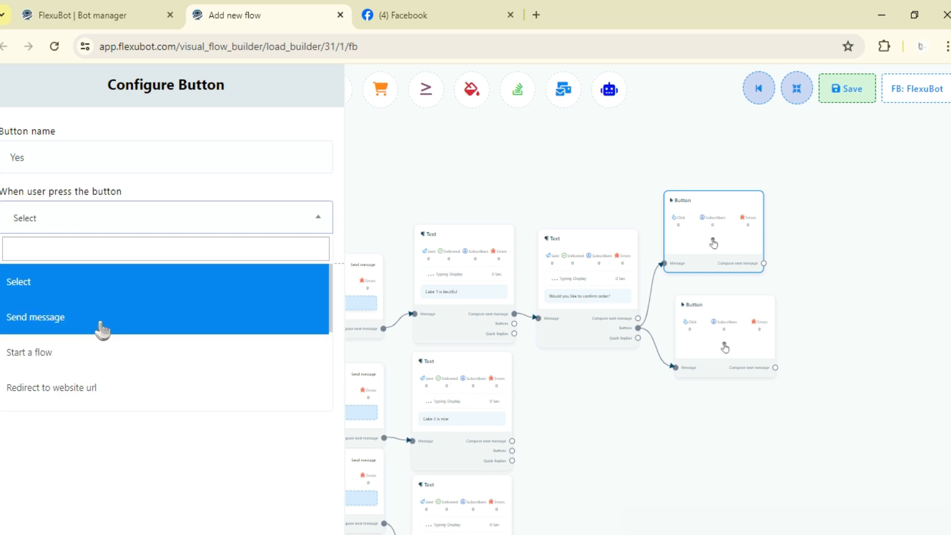
{"action": "left_click", "coordinate": [100, 324]}
{"action": "scroll", "coordinate": [52, 446], "scroll_direction": "down", "scroll_amount": 2}
{"action": "left_click", "coordinate": [29, 504]}
Step: Name the lower new button "No", set its press action to Send message and apply the settings
{"action": "left_click", "coordinate": [719, 343]}
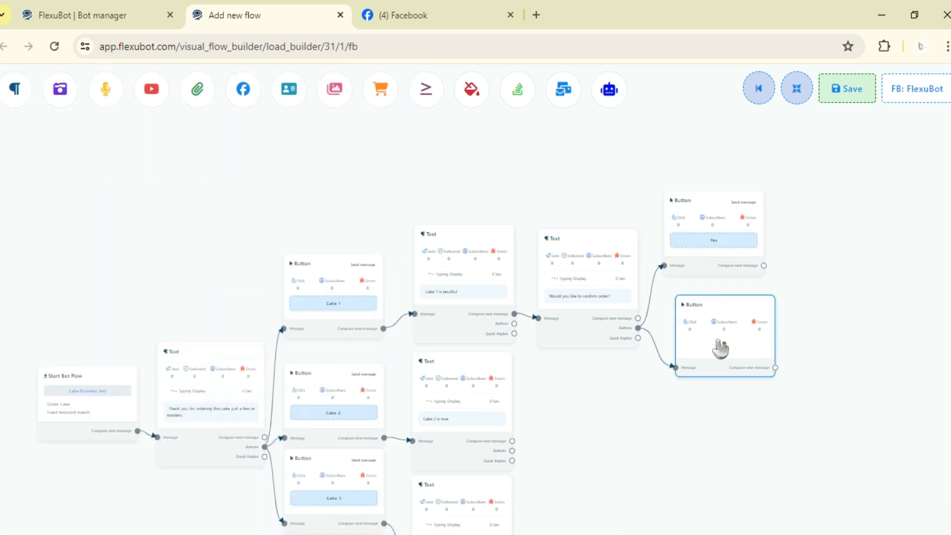
{"action": "double_click", "coordinate": [720, 348]}
{"action": "type", "text": "No"}
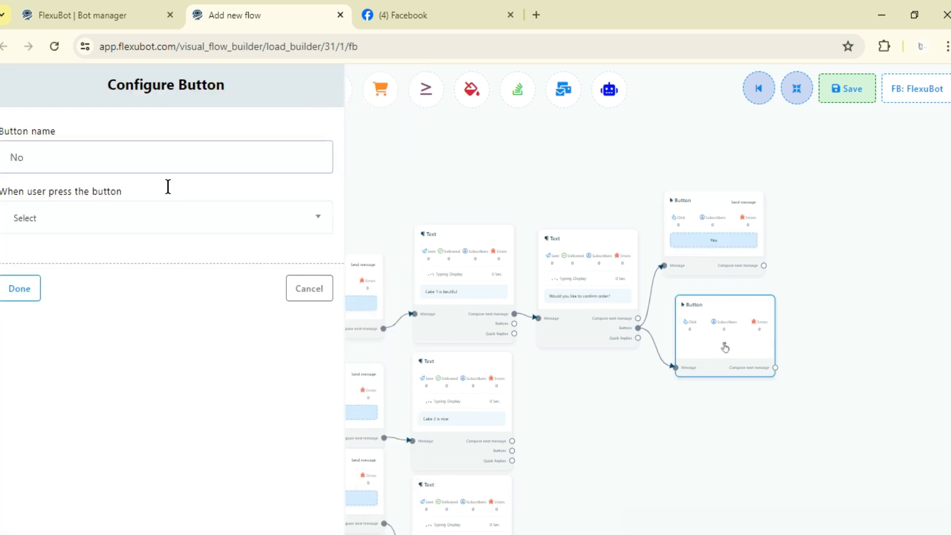
{"action": "left_click", "coordinate": [82, 225]}
{"action": "left_click", "coordinate": [84, 316]}
{"action": "scroll", "coordinate": [47, 446], "scroll_direction": "down", "scroll_amount": 1}
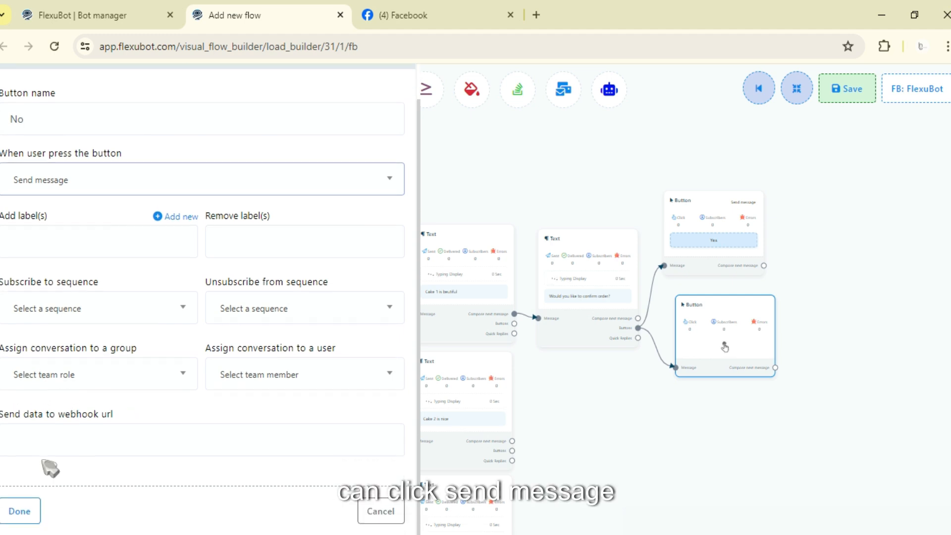
{"action": "left_click", "coordinate": [20, 510]}
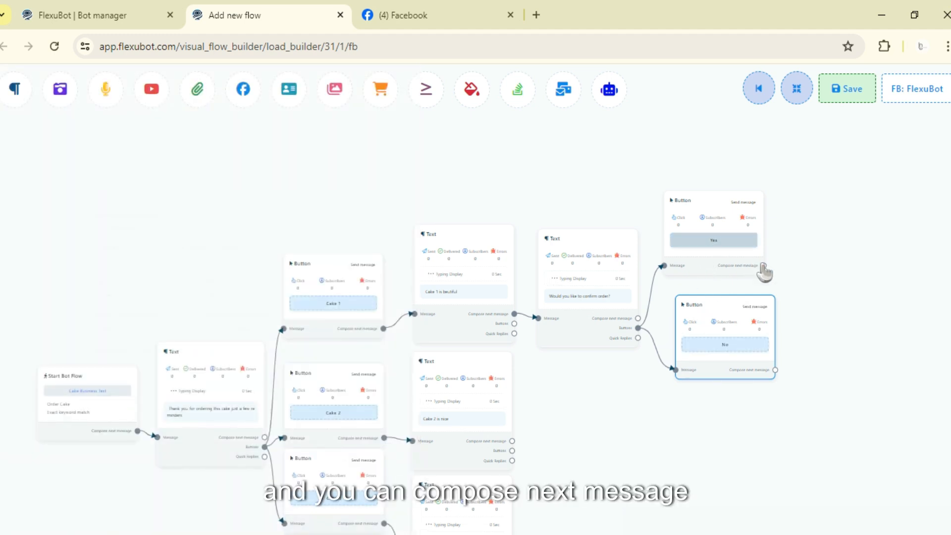
Step: Attach a Text block as next message to both the "Yes" and "No" buttons and arrange the blocks beside each other
{"action": "left_click_drag", "start_coordinate": [763, 266], "coordinate": [866, 242]}
{"action": "left_click", "coordinate": [868, 243]}
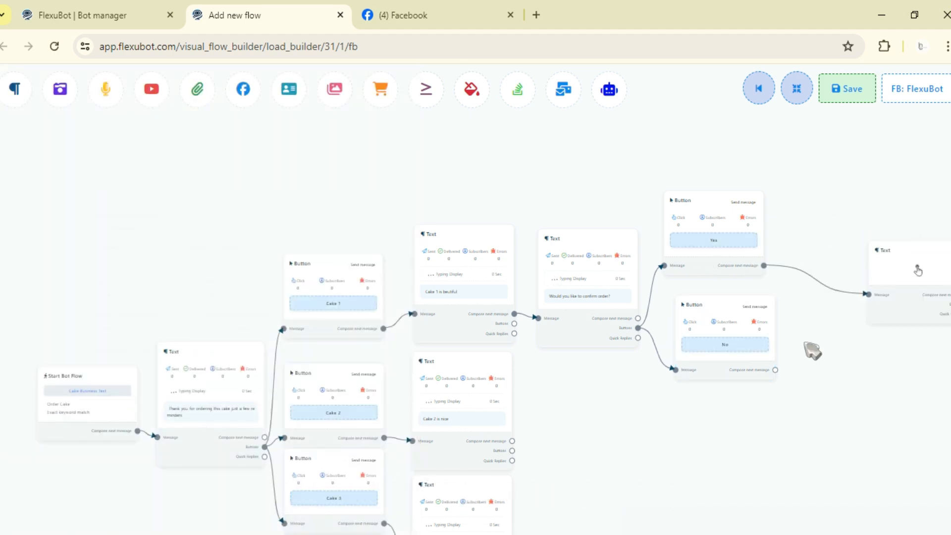
{"action": "left_click_drag", "start_coordinate": [747, 340], "coordinate": [733, 337]}
{"action": "left_click_drag", "start_coordinate": [901, 260], "coordinate": [827, 163]}
{"action": "left_click_drag", "start_coordinate": [840, 194], "coordinate": [818, 189]}
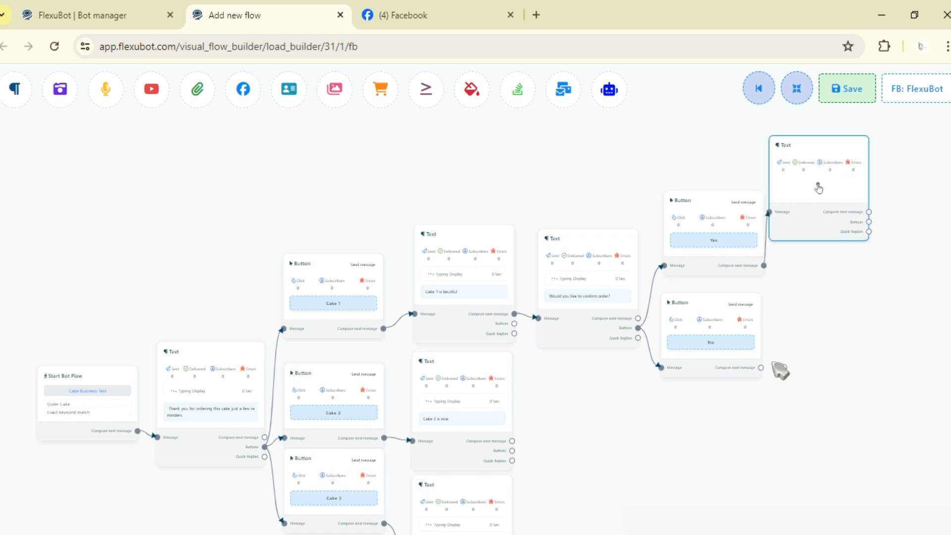
{"action": "left_click_drag", "start_coordinate": [760, 368], "coordinate": [815, 306]}
{"action": "left_click", "coordinate": [823, 332]}
Step: Set the reply message of the "Yes" button's Text block to "Thank you" with typing display enabled, and apply it
{"action": "left_click_drag", "start_coordinate": [828, 202], "coordinate": [835, 226]}
{"action": "type", "text": "Thank you"}
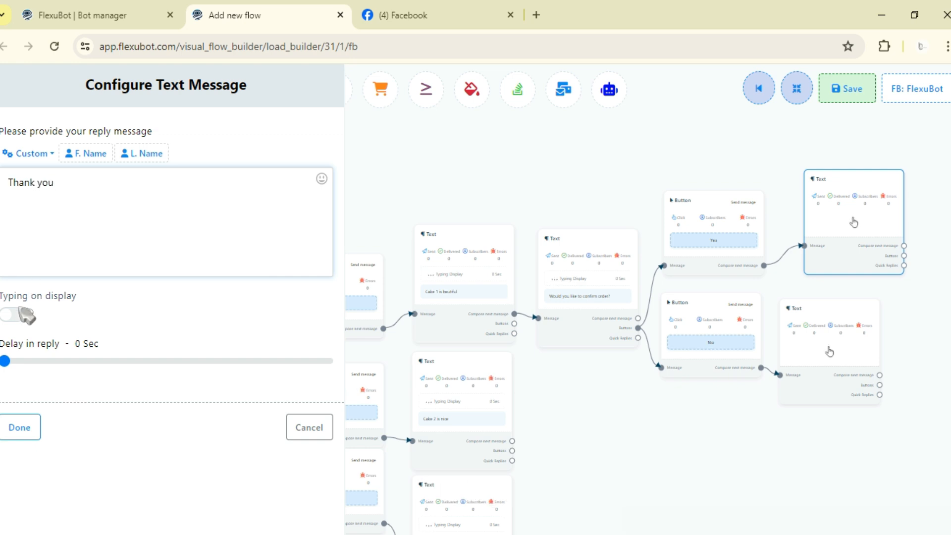
{"action": "left_click", "coordinate": [20, 314]}
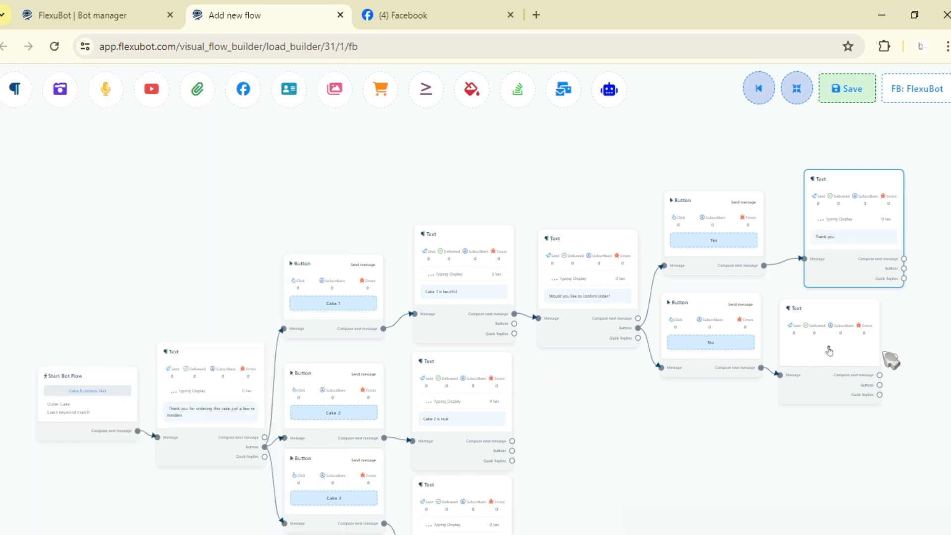
Step: Set the "No" button's Text block to "Sorry to hear that you might like other options", enable typing display and apply it
{"action": "left_click", "coordinate": [816, 353]}
{"action": "left_click", "coordinate": [232, 208]}
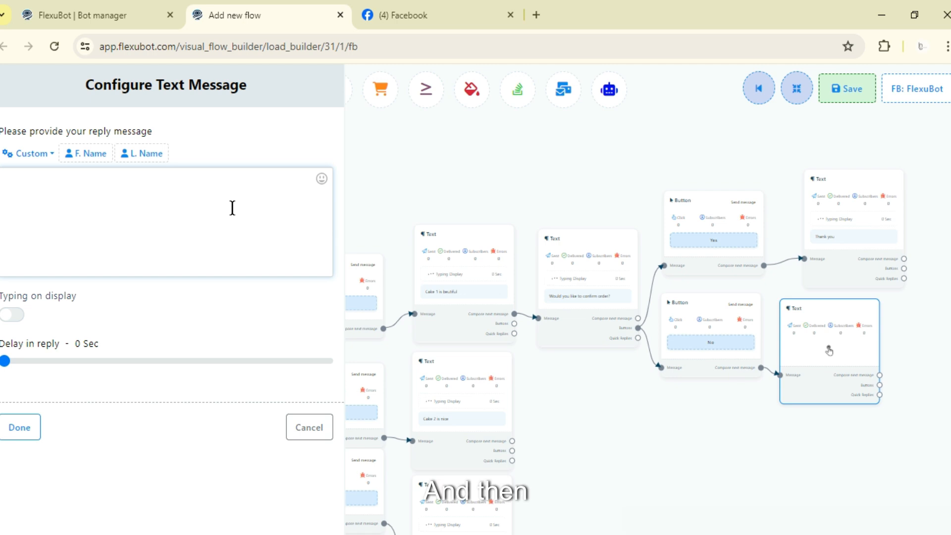
{"action": "type", "text": "Sorry to h"}
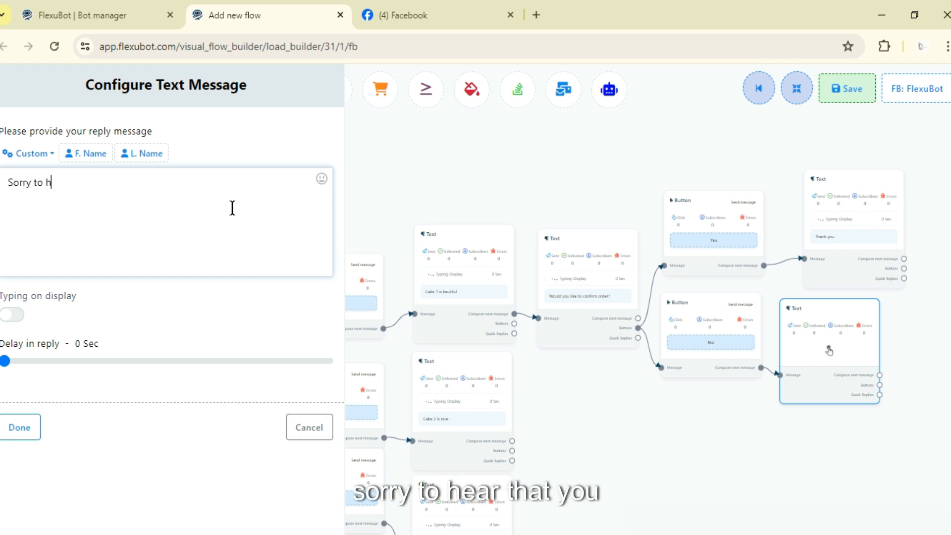
{"action": "type", "text": "ear that you"}
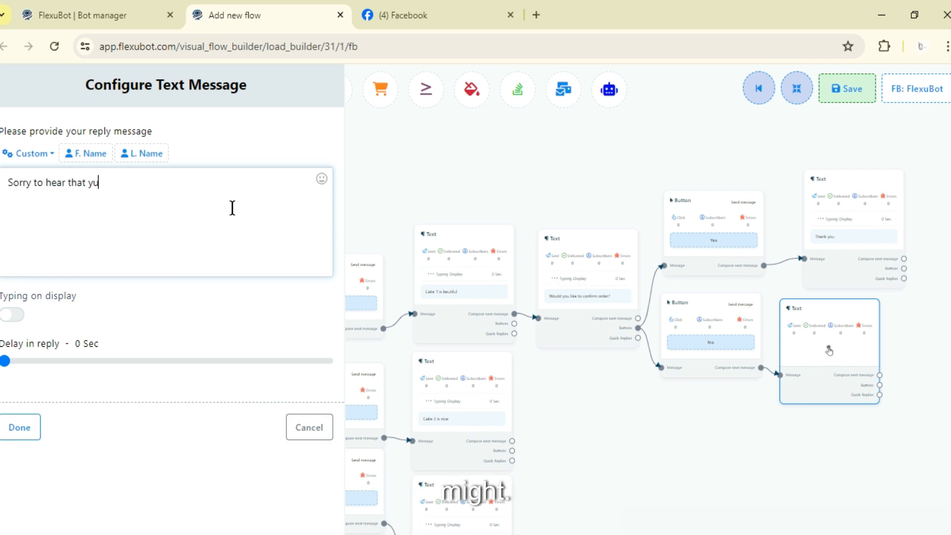
{"action": "type", "text": " mig"}
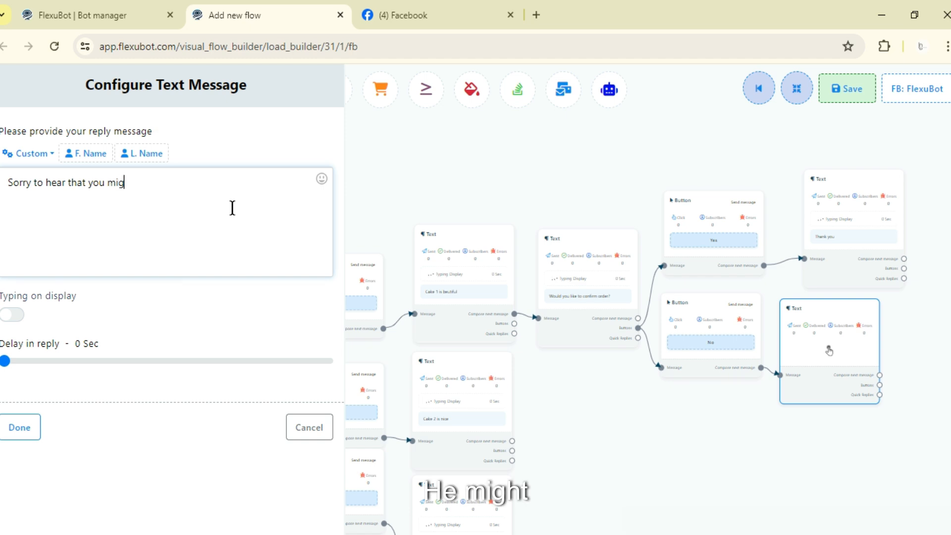
{"action": "type", "text": "ht like ot"}
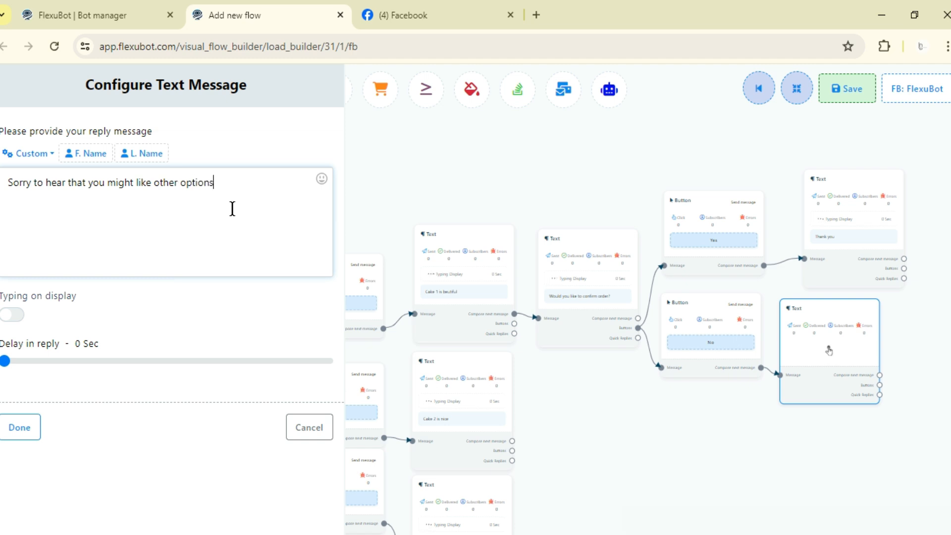
{"action": "type", "text": "her options"}
{"action": "left_click", "coordinate": [12, 315]}
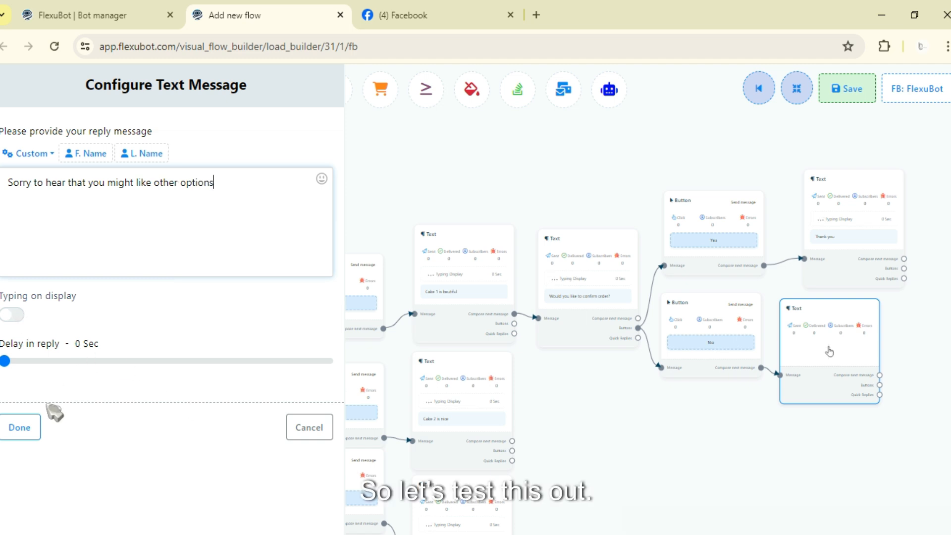
{"action": "left_click", "coordinate": [20, 427]}
Step: Examine the whole flow and the free canvas space around it, then the Yes/No reply branches
{"action": "scroll", "coordinate": [515, 328], "scroll_direction": "down", "scroll_amount": 5}
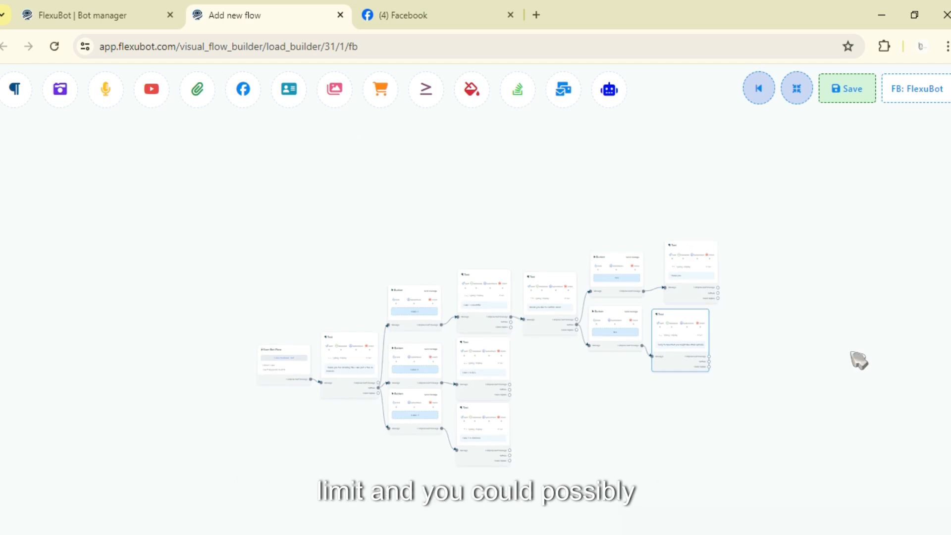
{"action": "scroll", "coordinate": [642, 251], "scroll_direction": "down", "scroll_amount": 6}
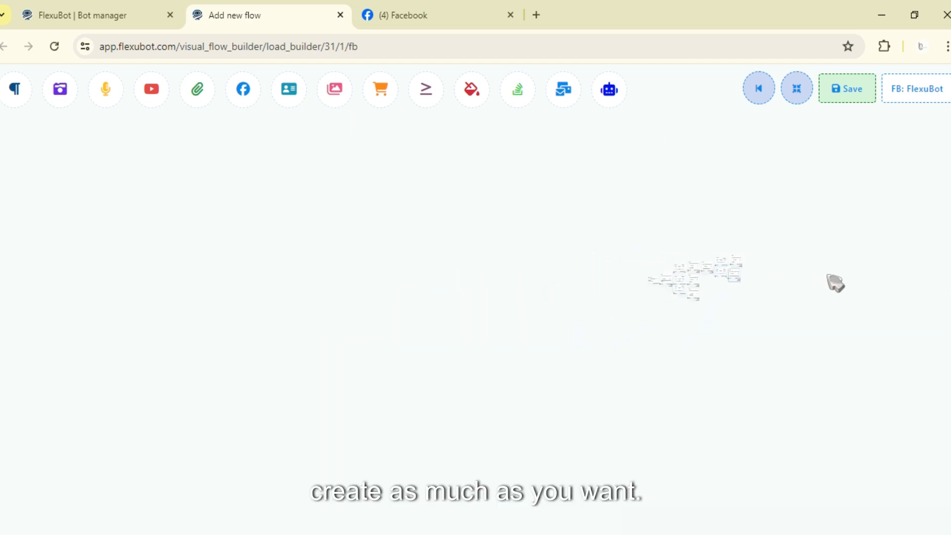
{"action": "scroll", "coordinate": [668, 306], "scroll_direction": "down", "scroll_amount": 5}
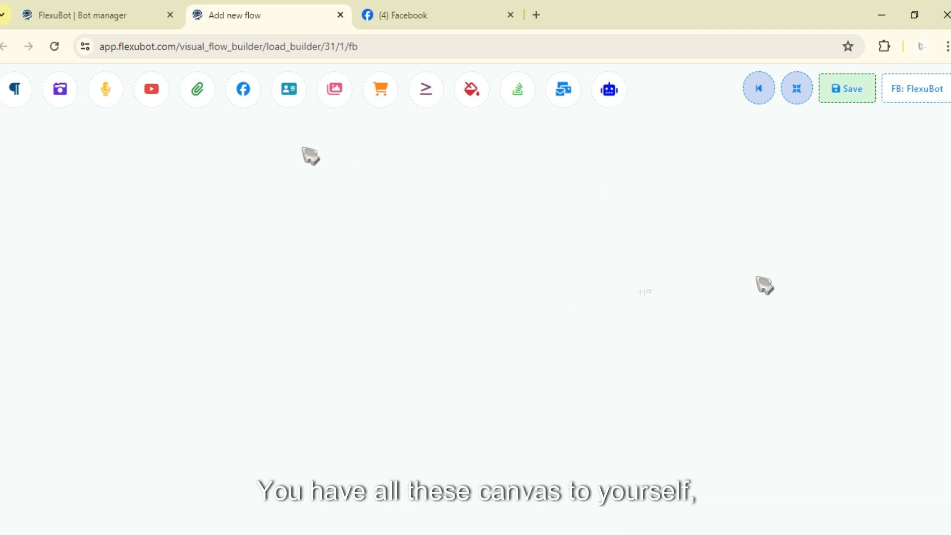
{"action": "left_click_drag", "start_coordinate": [870, 314], "coordinate": [568, 314]}
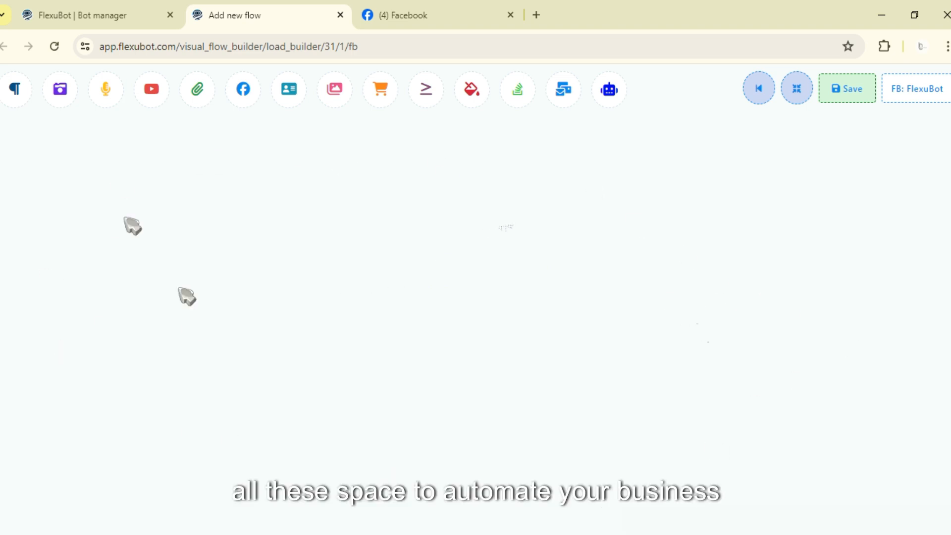
{"action": "scroll", "coordinate": [560, 272], "scroll_direction": "up", "scroll_amount": 3}
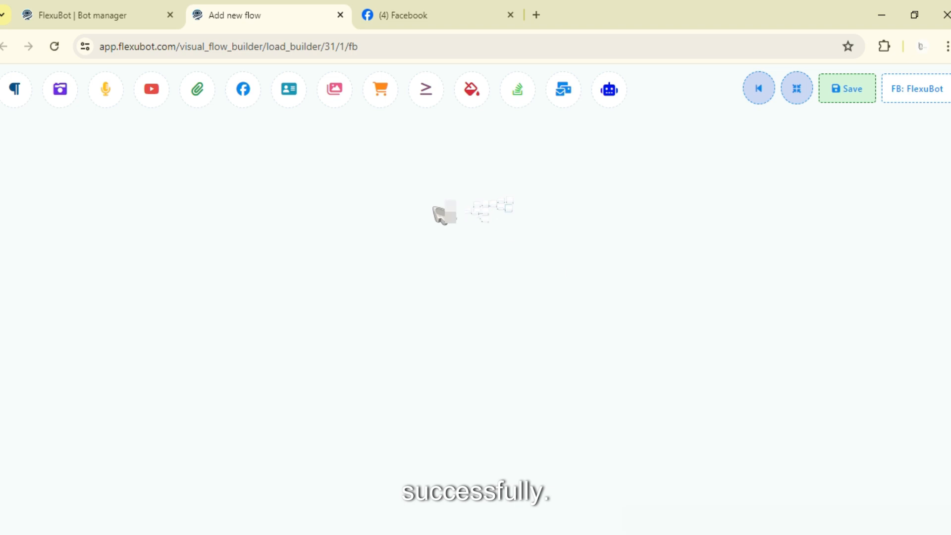
{"action": "left_click_drag", "start_coordinate": [506, 221], "coordinate": [629, 261]}
{"action": "scroll", "coordinate": [630, 260], "scroll_direction": "up", "scroll_amount": 8}
{"action": "left_click_drag", "start_coordinate": [681, 195], "coordinate": [692, 300]}
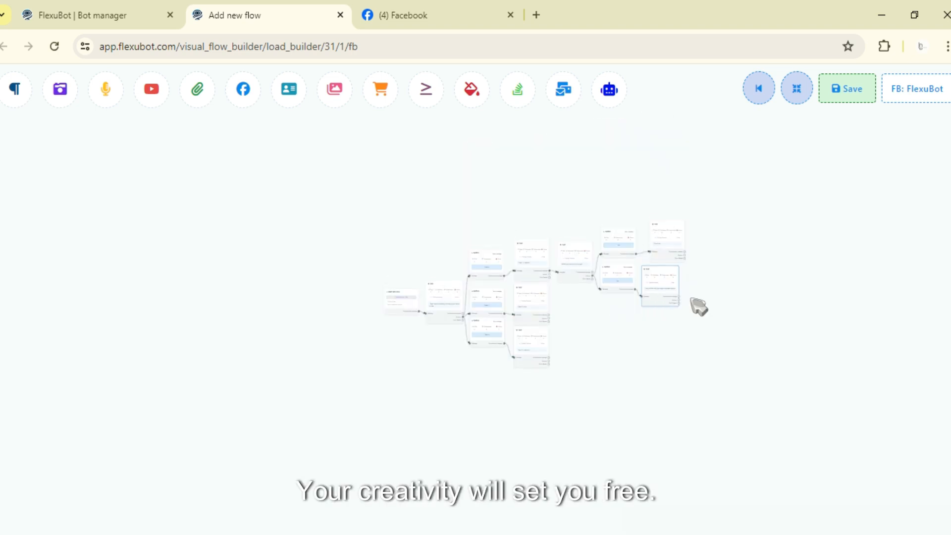
{"action": "scroll", "coordinate": [698, 306], "scroll_direction": "up", "scroll_amount": 6}
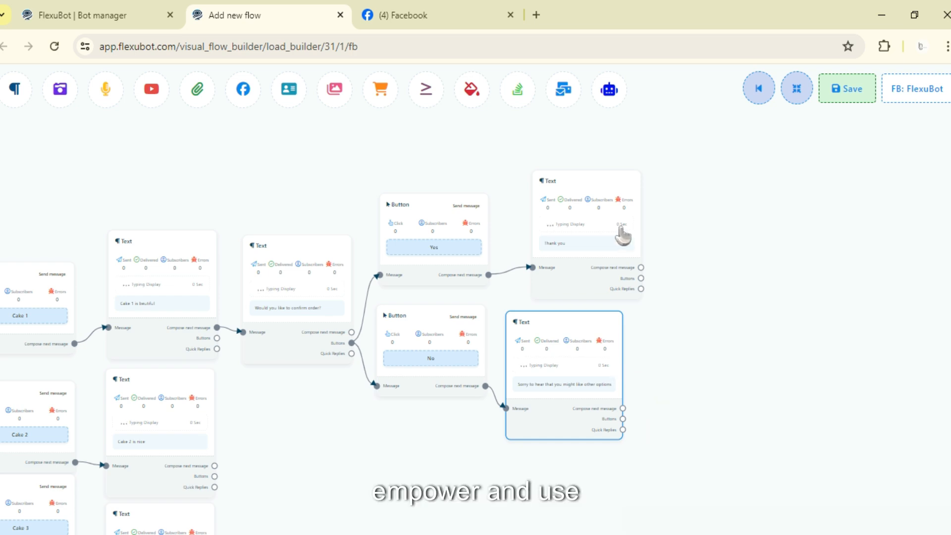
Step: Move the "Thank you" Text block closer to the "Yes" button and save the flow
{"action": "left_click_drag", "start_coordinate": [579, 230], "coordinate": [554, 214]}
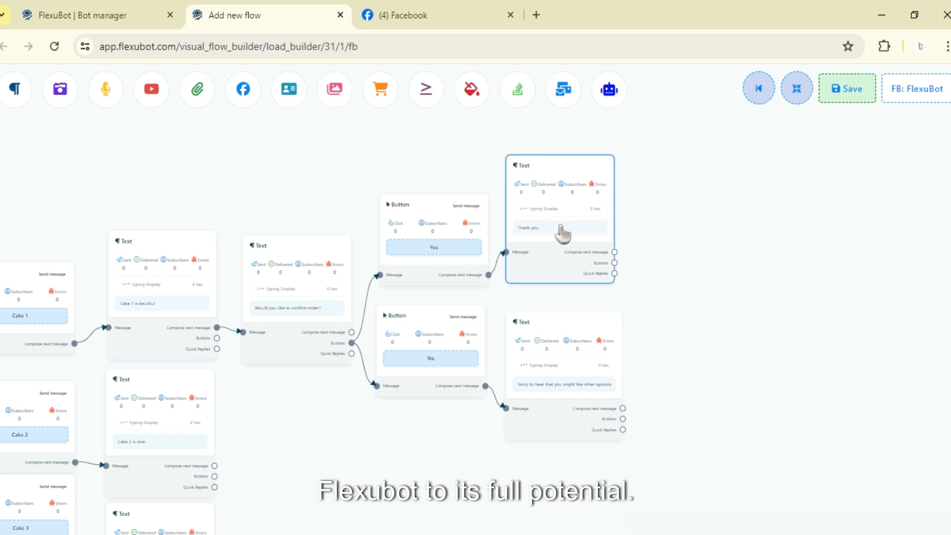
{"action": "left_click_drag", "start_coordinate": [655, 331], "coordinate": [693, 288]}
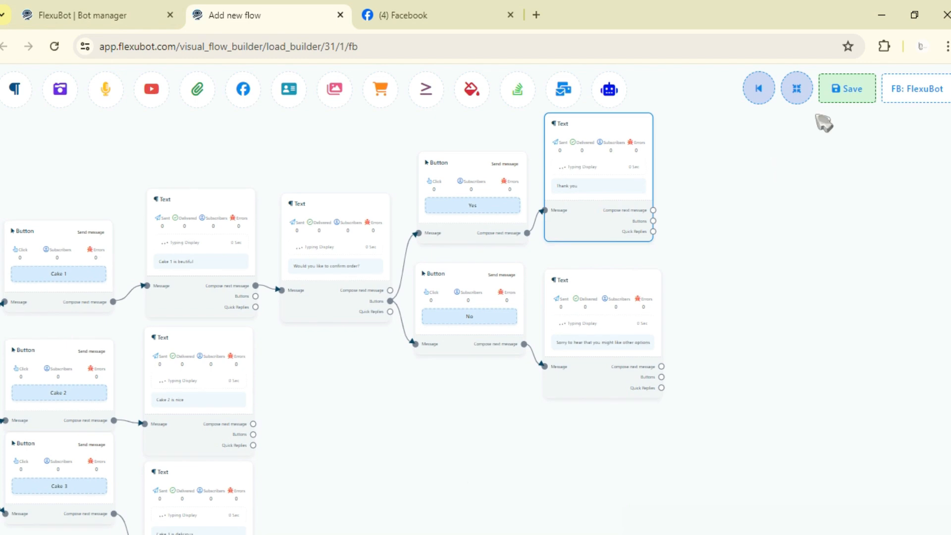
{"action": "left_click", "coordinate": [848, 89]}
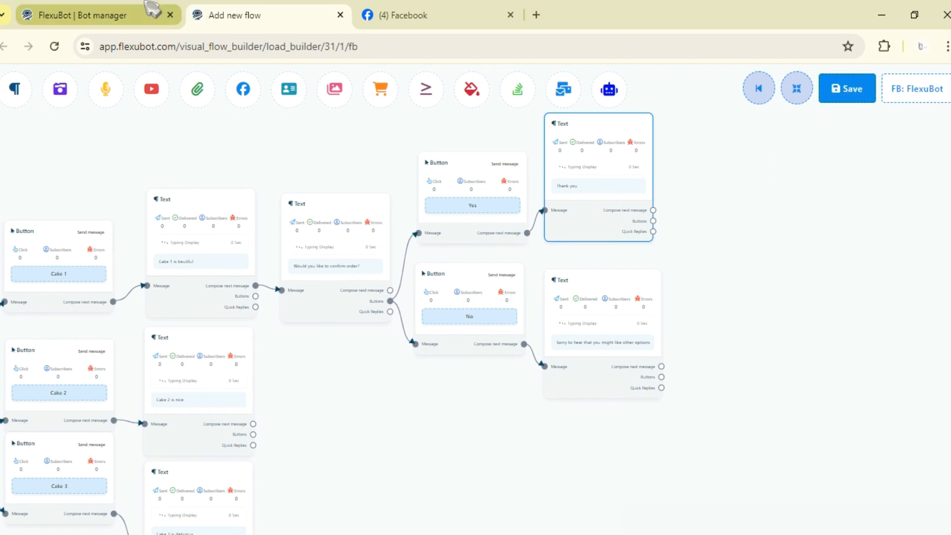
Step: Switch to the Facebook page and test the bot chat by choosing Cake 1, answering Yes, and answering No
{"action": "left_click", "coordinate": [458, 9]}
{"action": "left_click", "coordinate": [756, 290]}
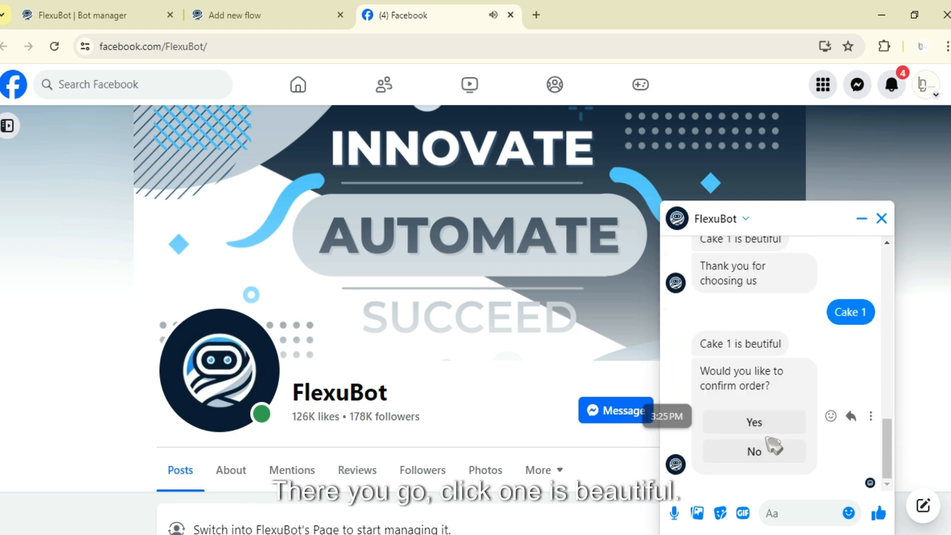
{"action": "left_click", "coordinate": [787, 422]}
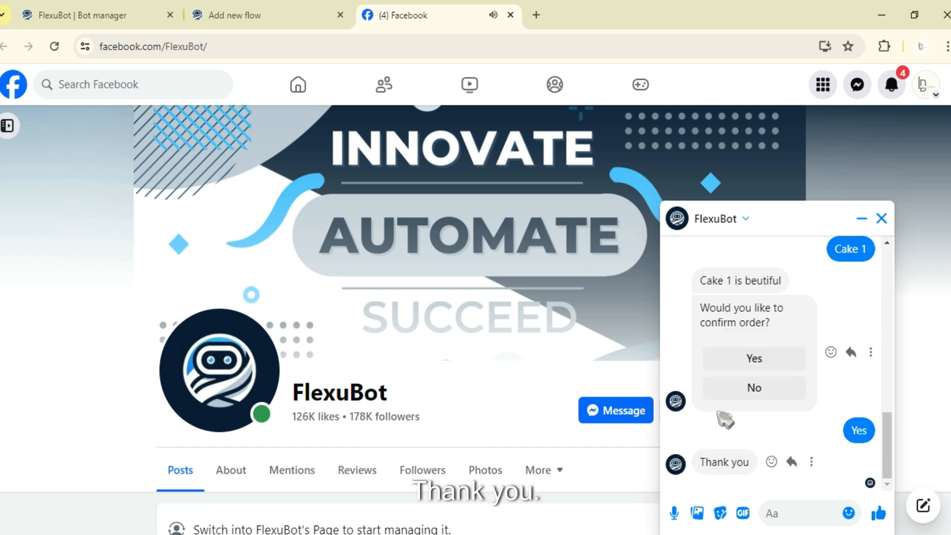
{"action": "left_click", "coordinate": [756, 390]}
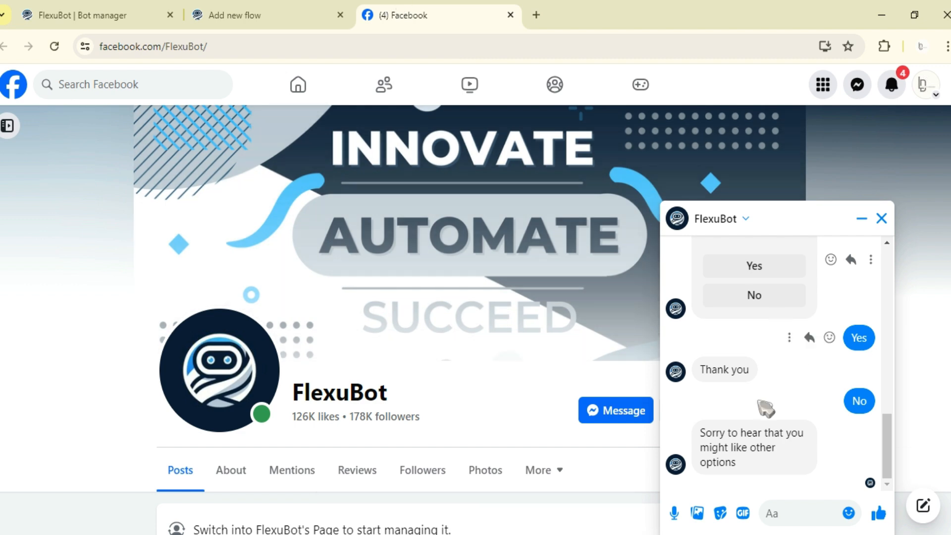
Step: Return to the FlexuBot flow builder and attach a new Text block to the "Thank you for ordering" message, placed above the Cake 1 button
{"action": "left_click", "coordinate": [252, 16]}
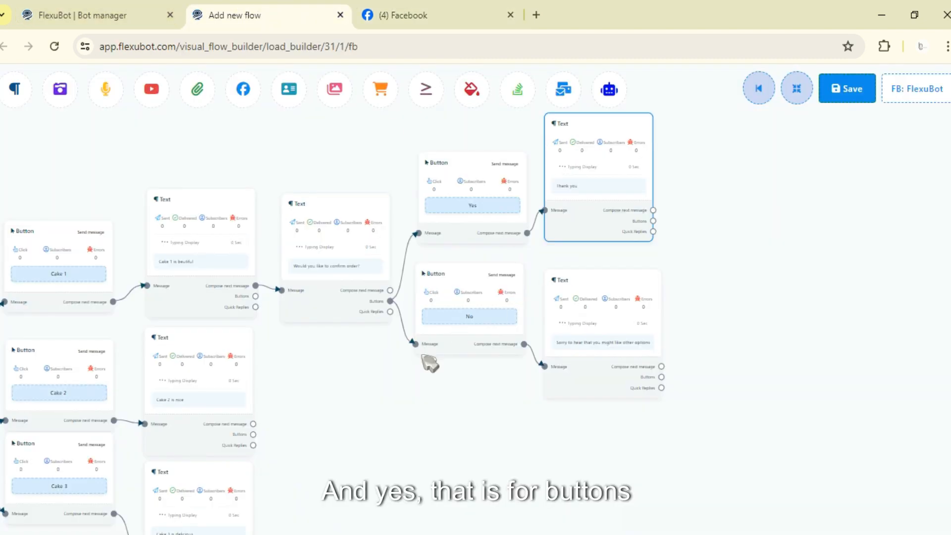
{"action": "scroll", "coordinate": [544, 342], "scroll_direction": "down", "scroll_amount": 5}
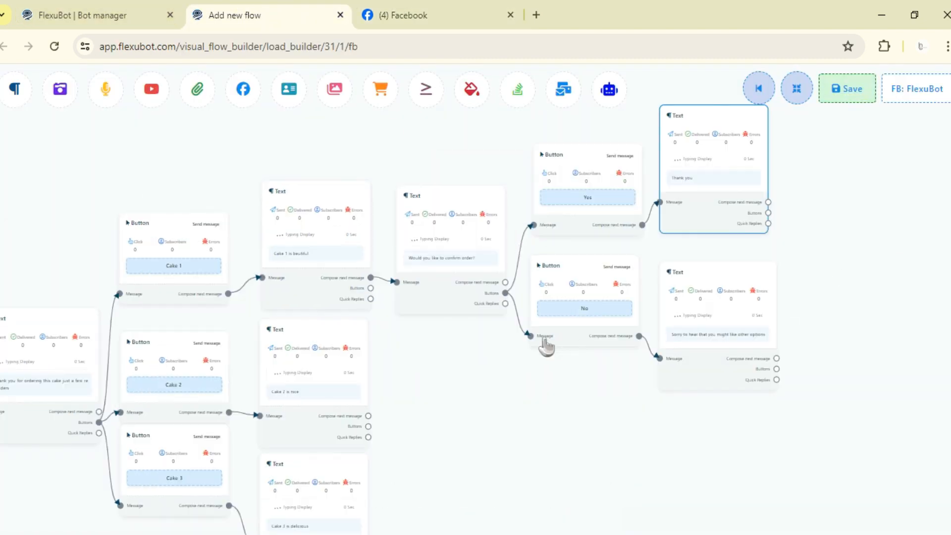
{"action": "scroll", "coordinate": [335, 384], "scroll_direction": "up", "scroll_amount": 5}
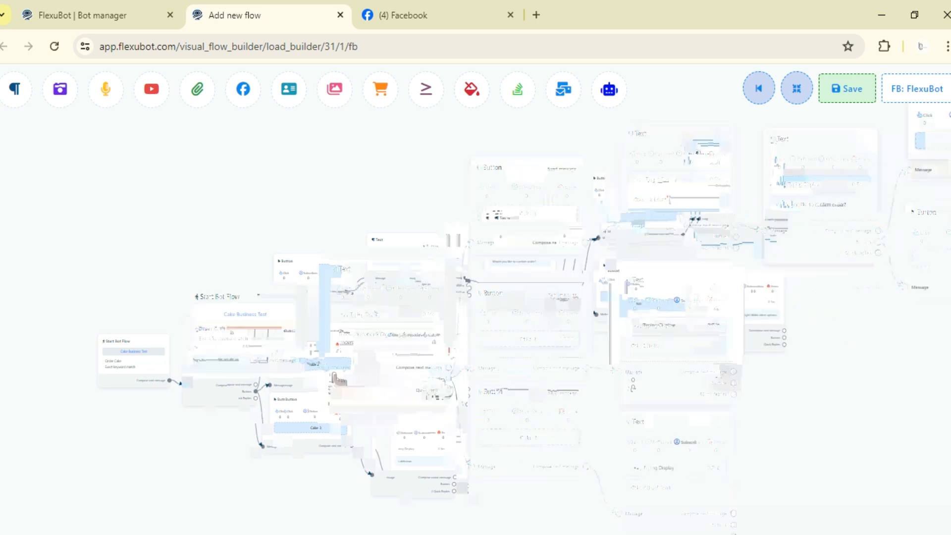
{"action": "scroll", "coordinate": [647, 225], "scroll_direction": "down", "scroll_amount": 2}
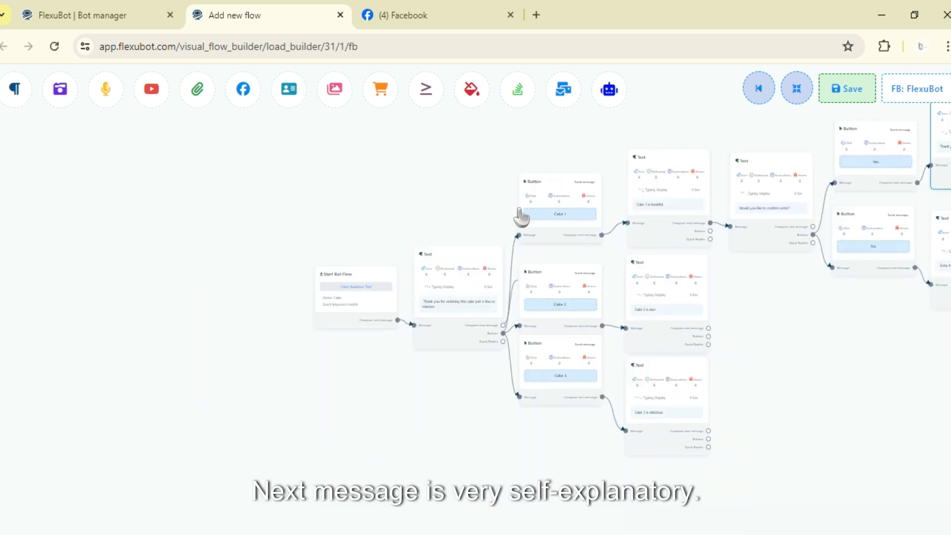
{"action": "left_click_drag", "start_coordinate": [512, 169], "coordinate": [492, 152]}
{"action": "left_click", "coordinate": [530, 155]}
{"action": "left_click_drag", "start_coordinate": [556, 187], "coordinate": [541, 130]}
{"action": "left_click_drag", "start_coordinate": [444, 231], "coordinate": [399, 356]}
{"action": "left_click_drag", "start_coordinate": [492, 254], "coordinate": [507, 195]}
Step: Set the new Text block's message to "view the buttons below to choose the cake you want", enable typing display and apply it
{"action": "double_click", "coordinate": [509, 200]}
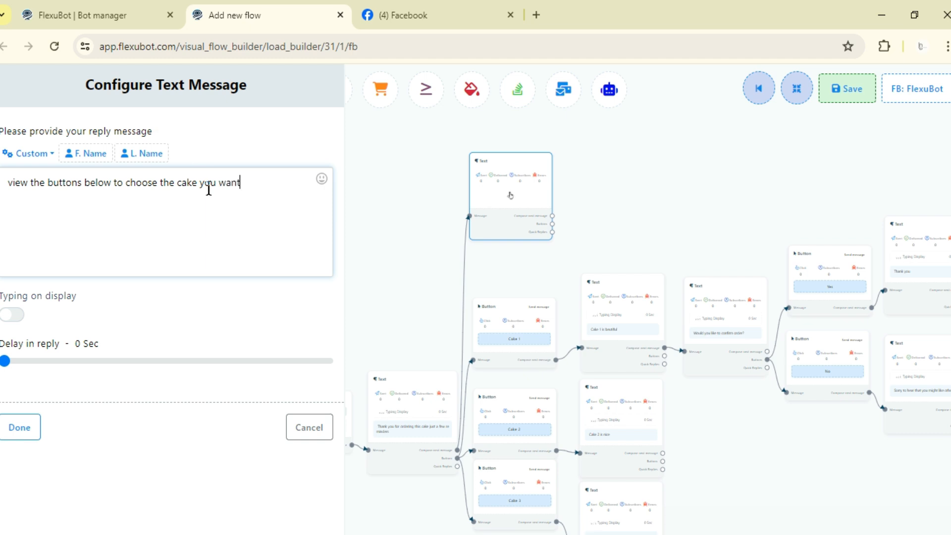
{"action": "left_click", "coordinate": [11, 314]}
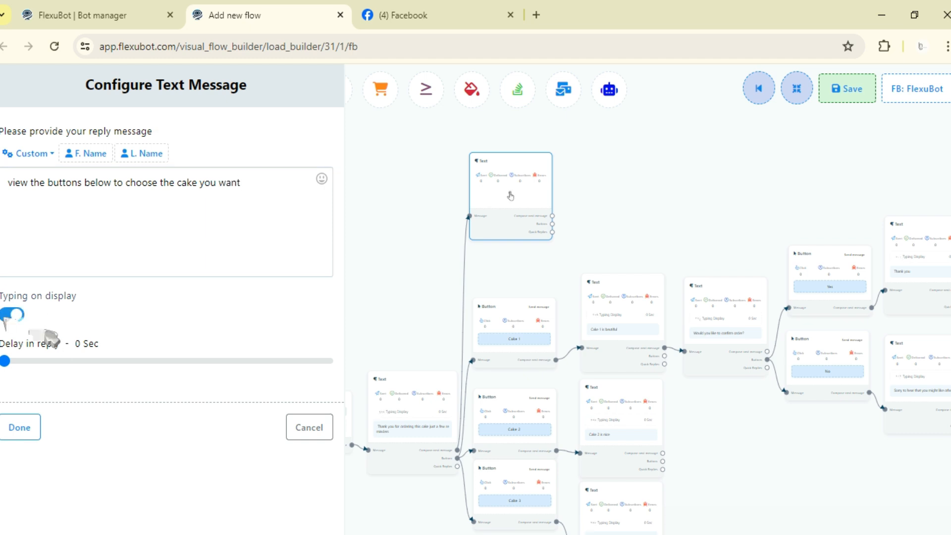
{"action": "left_click", "coordinate": [24, 427]}
{"action": "scroll", "coordinate": [555, 243], "scroll_direction": "up", "scroll_amount": 3}
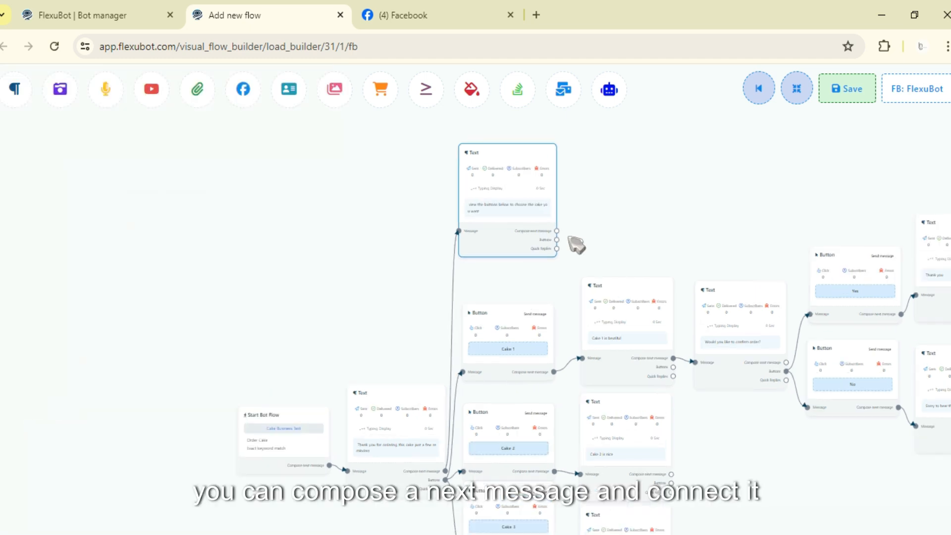
{"action": "left_click_drag", "start_coordinate": [552, 228], "coordinate": [592, 174]}
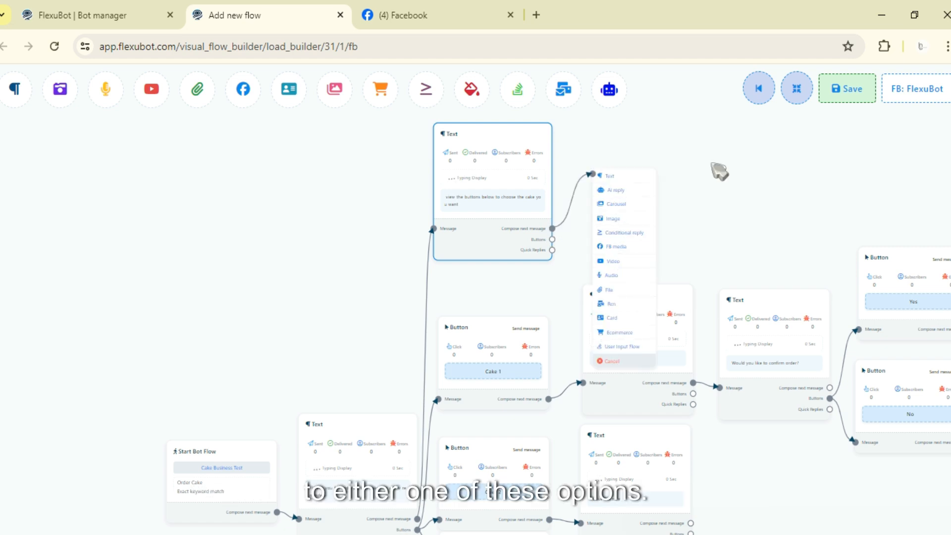
{"action": "left_click", "coordinate": [619, 359]}
Step: Save the flow, switch to the Facebook page and send "Order Cake" to the bot in the chat
{"action": "left_click", "coordinate": [836, 95]}
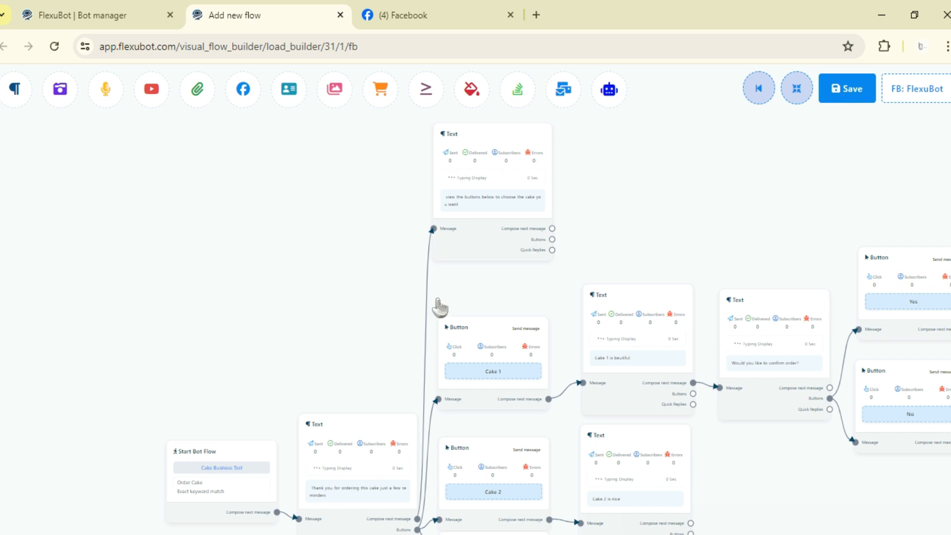
{"action": "left_click", "coordinate": [483, 11]}
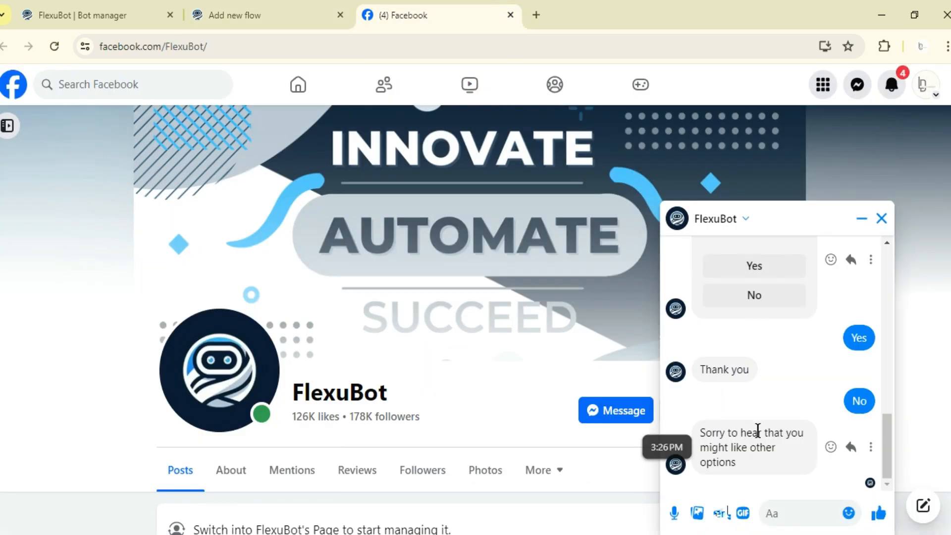
{"action": "type", "text": "Order Cake"}
{"action": "key", "text": "Return"}
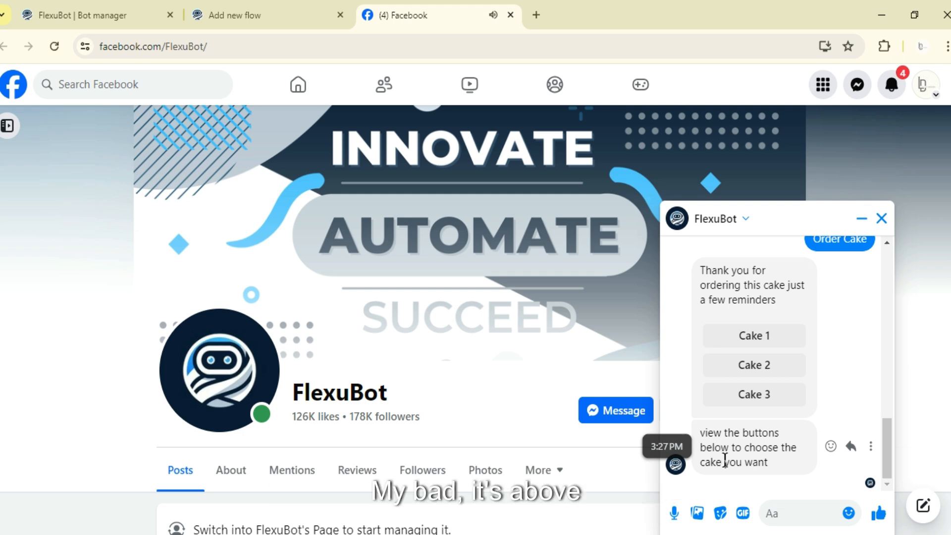
Step: Return to the FlexuBot flow builder and review the complete cake-order flow from its start block to the final replies
{"action": "left_click", "coordinate": [305, 9]}
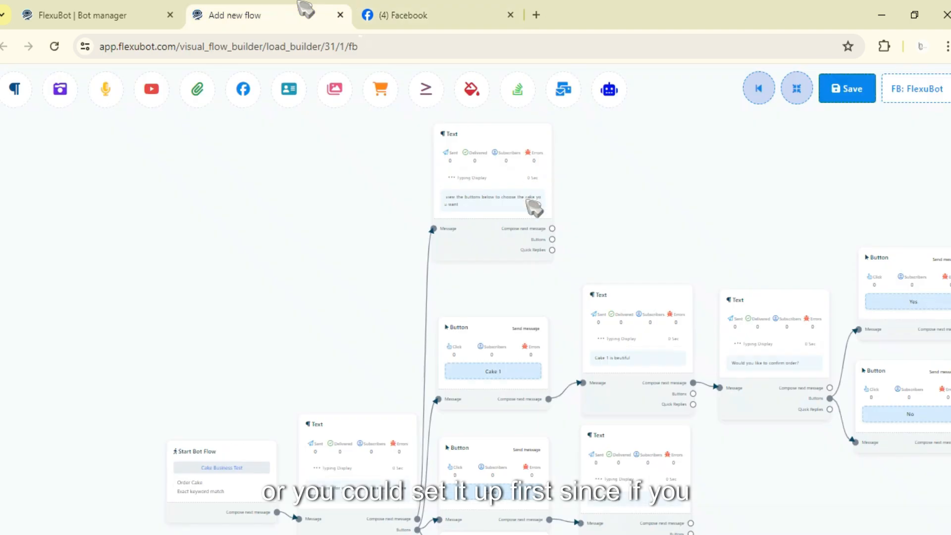
{"action": "scroll", "coordinate": [451, 262], "scroll_direction": "down", "scroll_amount": 3}
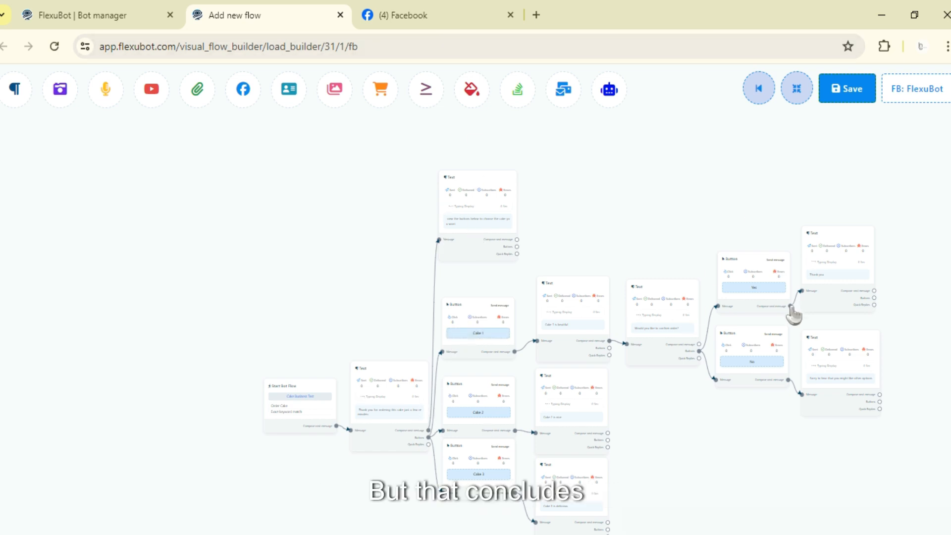
{"action": "scroll", "coordinate": [698, 441], "scroll_direction": "down", "scroll_amount": 5}
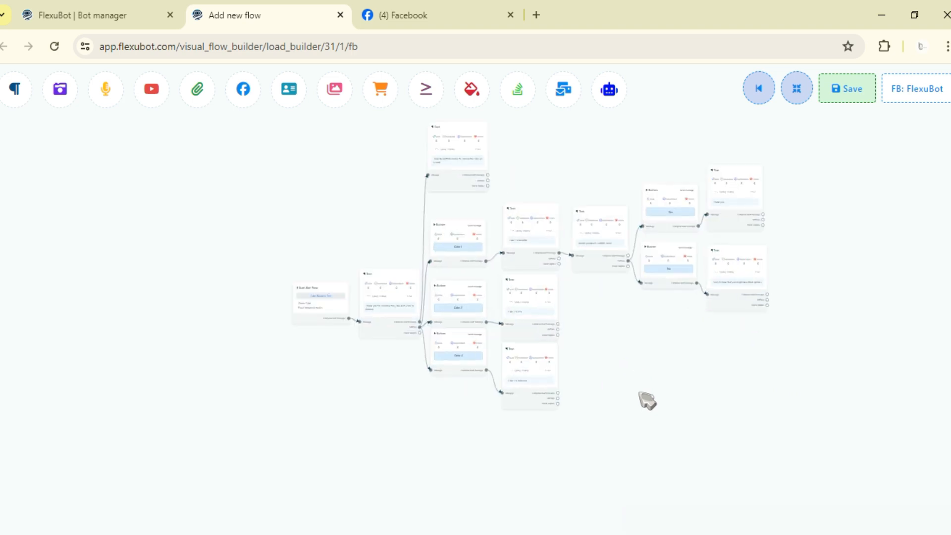
{"action": "left_click_drag", "start_coordinate": [639, 393], "coordinate": [642, 420]}
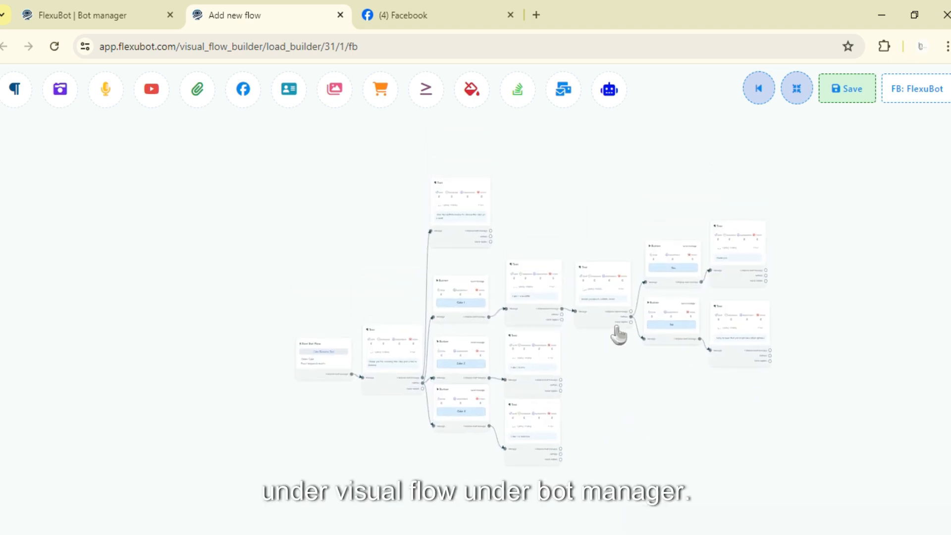